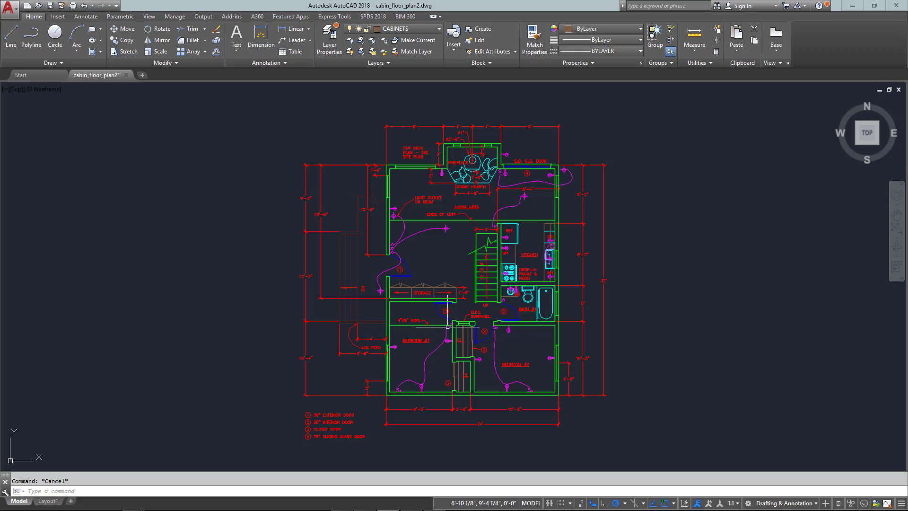
Turn off the DIM and ELECTRICAL layers so dimensions, notes and electrical symbols are hidden in the cabin floor plan.
scroll(403, 144, up, 4)
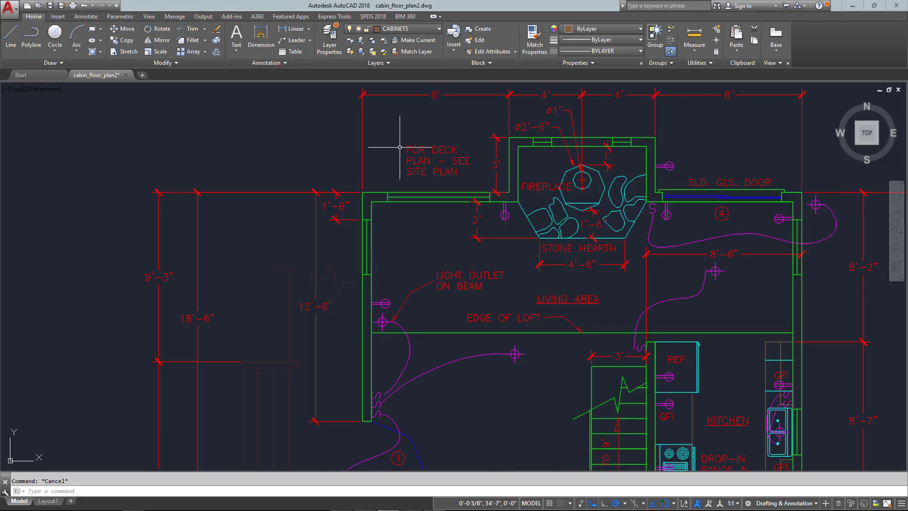
scroll(418, 169, down, 2)
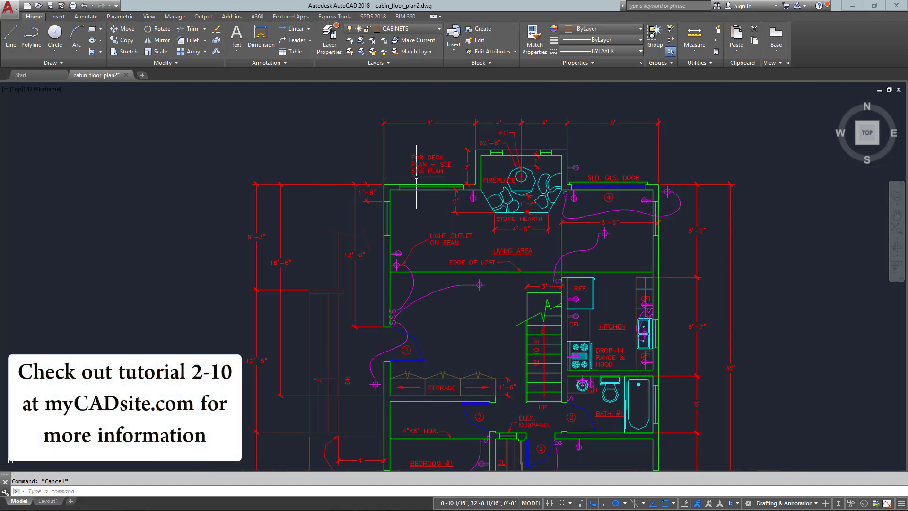
scroll(413, 176, down, 2)
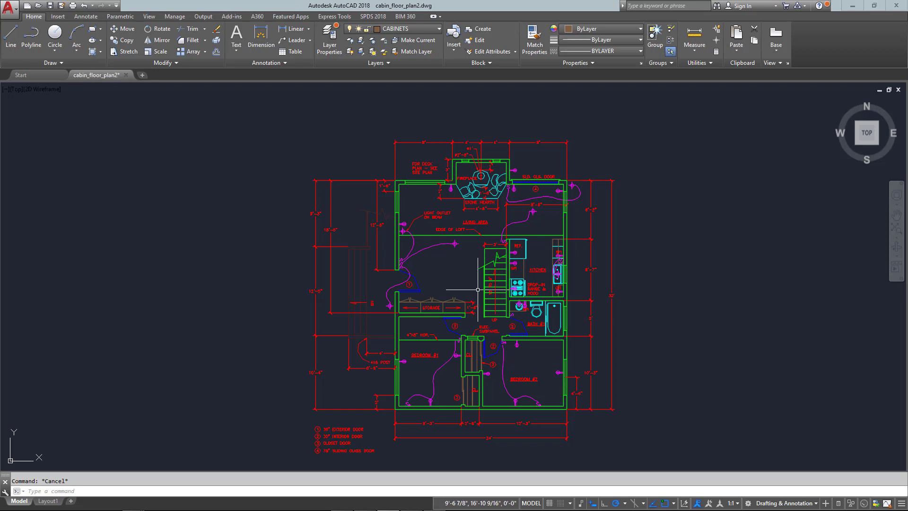
click(427, 29)
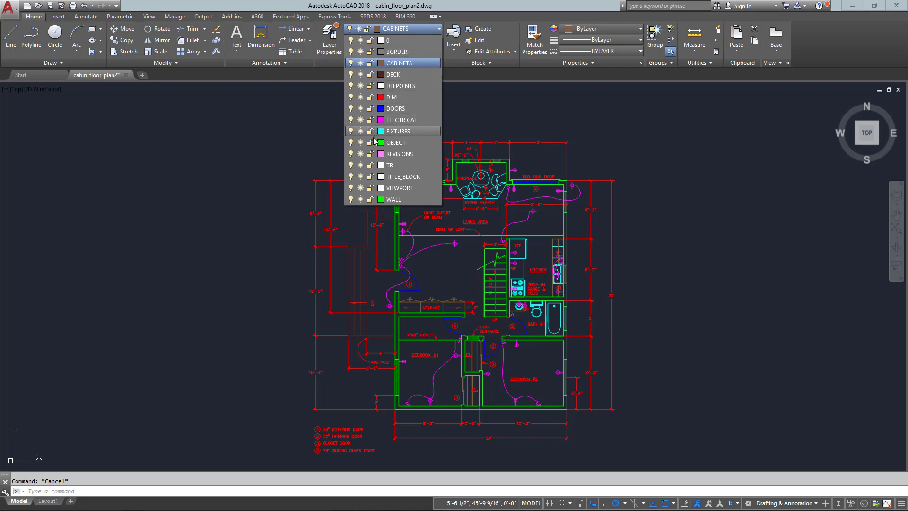
click(353, 97)
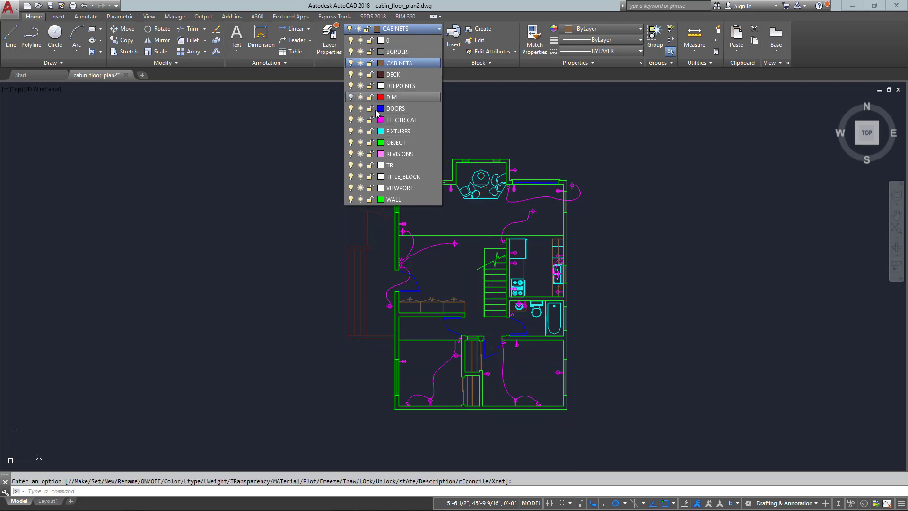
click(351, 121)
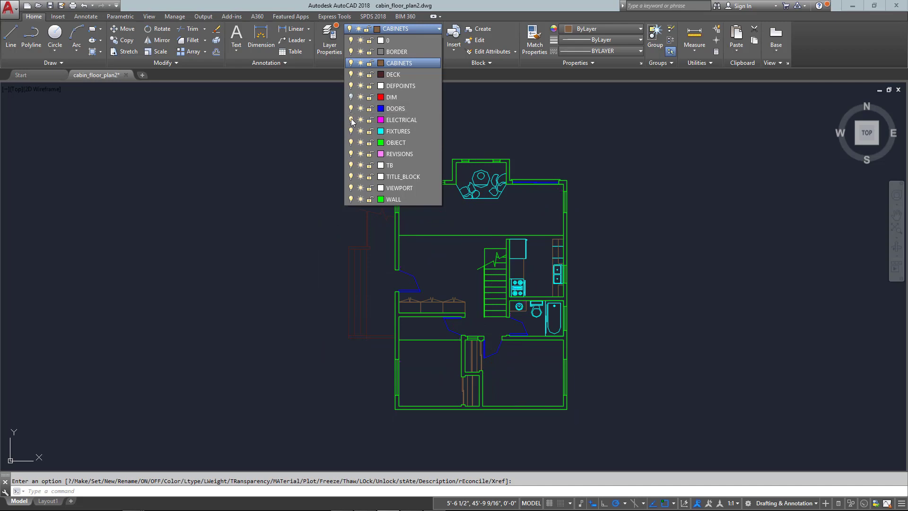
click(518, 132)
Copy the whole floor plan horizontally into the empty space to the right of the original.
click(500, 132)
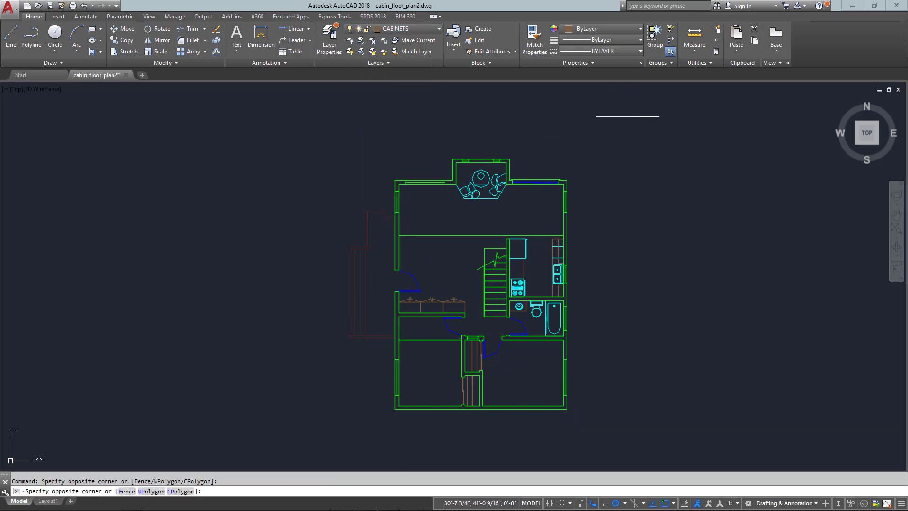
click(300, 423)
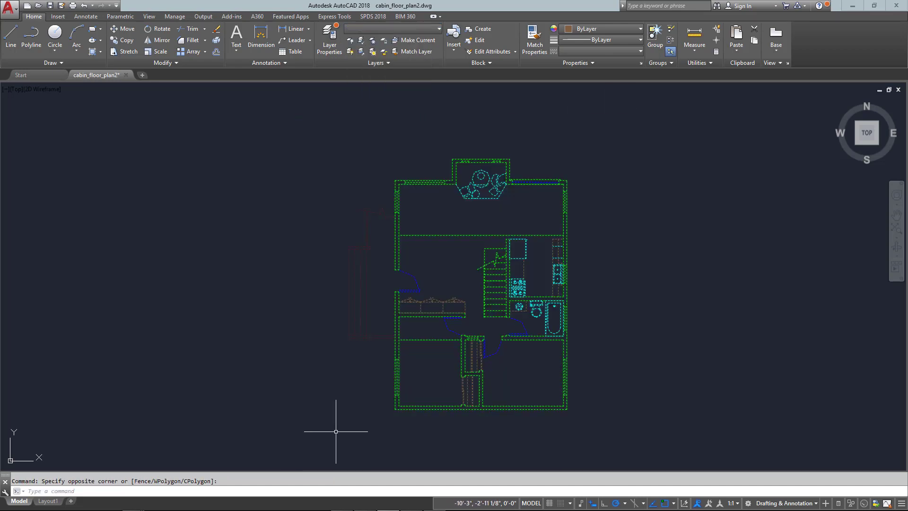
text(co)
key(Return)
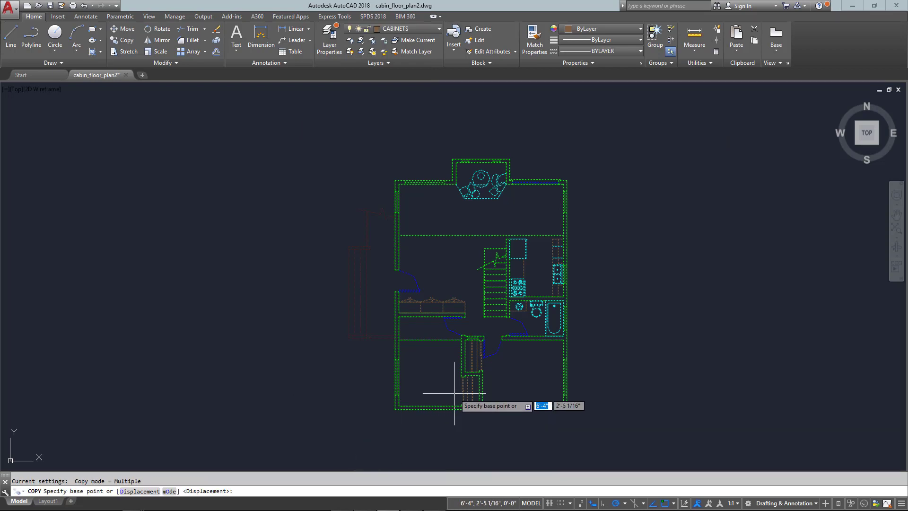
click(431, 406)
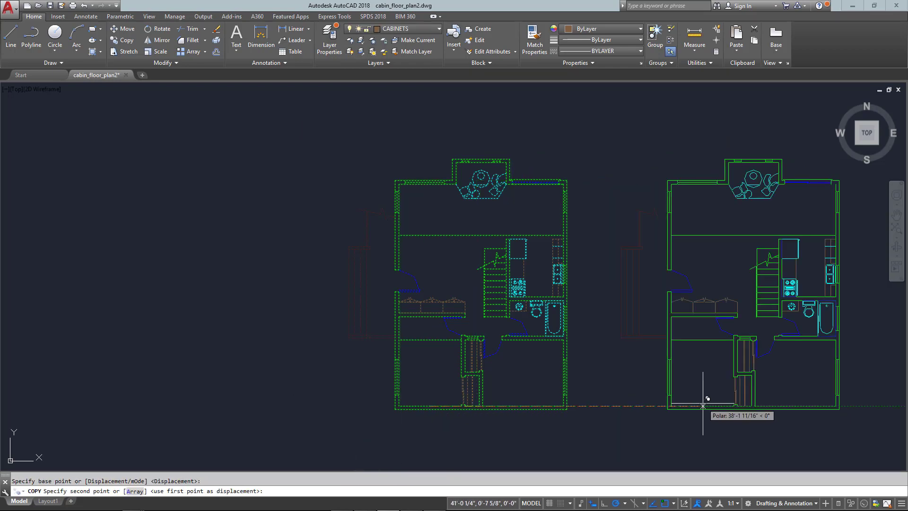
click(703, 405)
key(Return)
Examine the copied floor plan and its placement relative to the original plan and the other drawings.
middle_drag(704, 448, 406, 433)
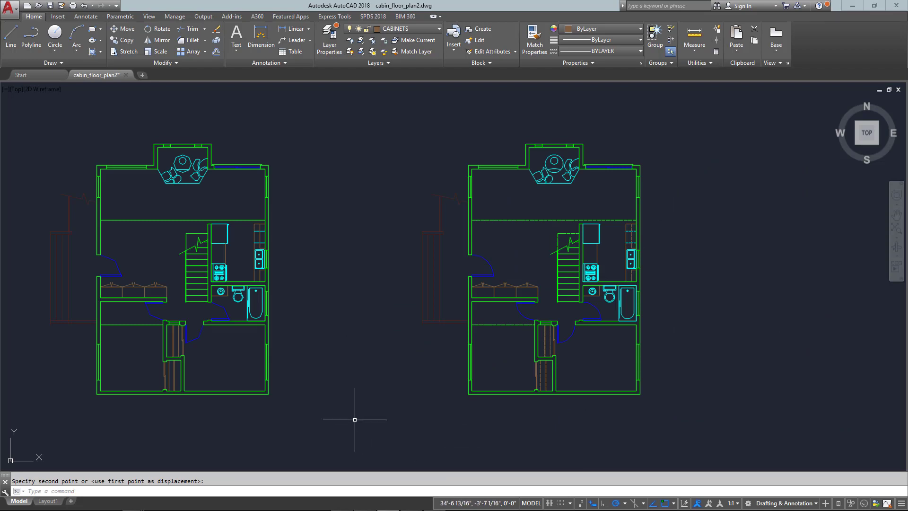
middle_click(536, 340)
middle_click(536, 340)
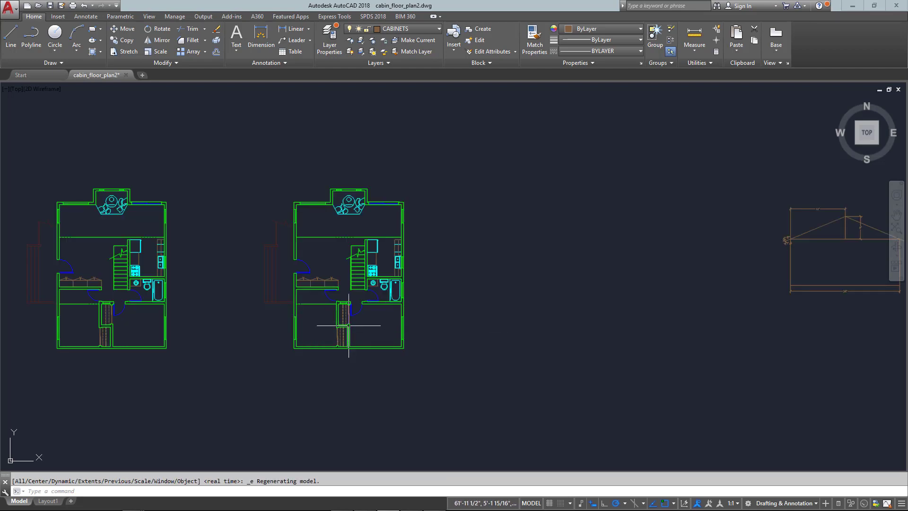
scroll(348, 325, up, 2)
scroll(399, 342, down, 2)
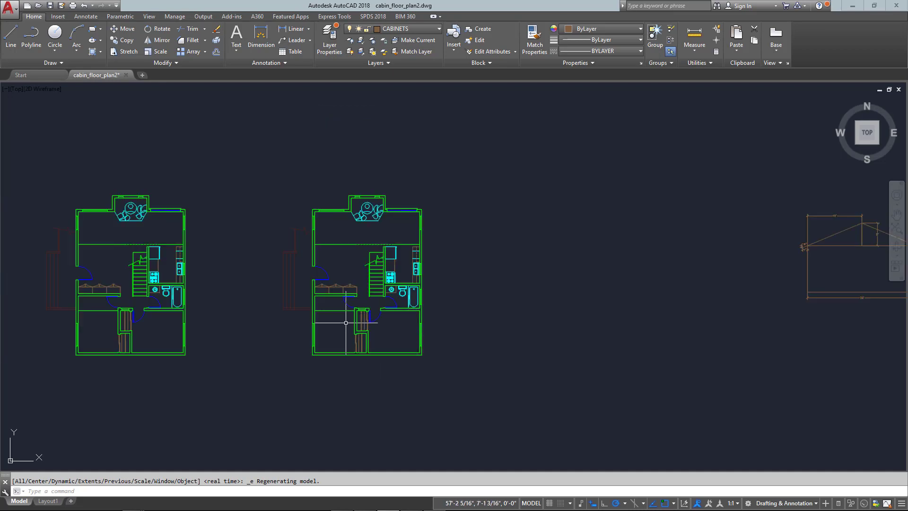
mouse_move(365, 322)
middle_down()
mouse_move(426, 305)
mouse_move(391, 291)
middle_up()
scroll(396, 251, up, 2)
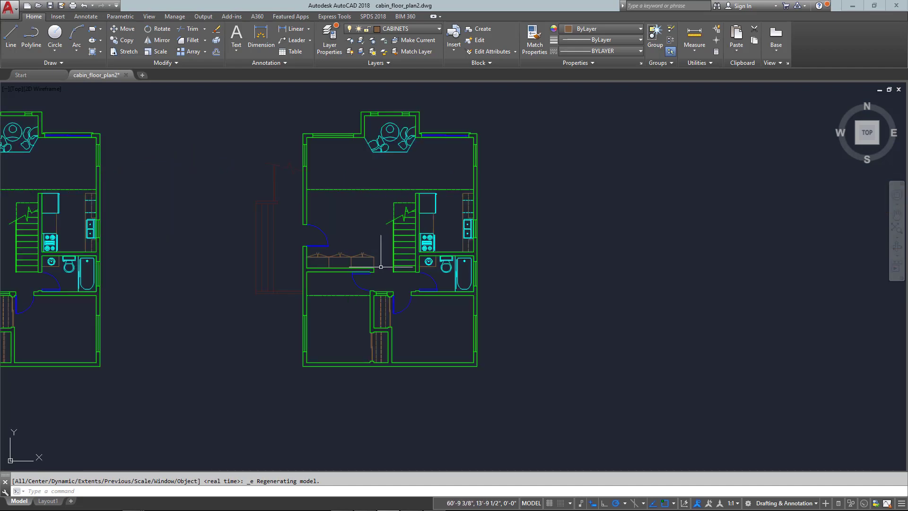
scroll(416, 254, down, 4)
middle_drag(437, 243, 411, 229)
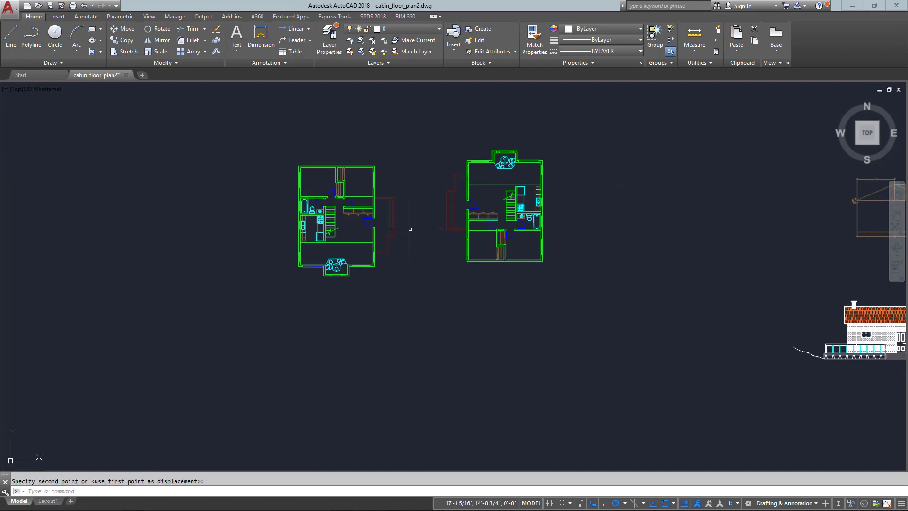
Examine the finished exterior elevation with its roof, chimney, door, windows and deck, and compare it with the floor plans.
middle_drag(717, 303, 427, 255)
scroll(555, 273, up, 5)
scroll(291, 231, up, 2)
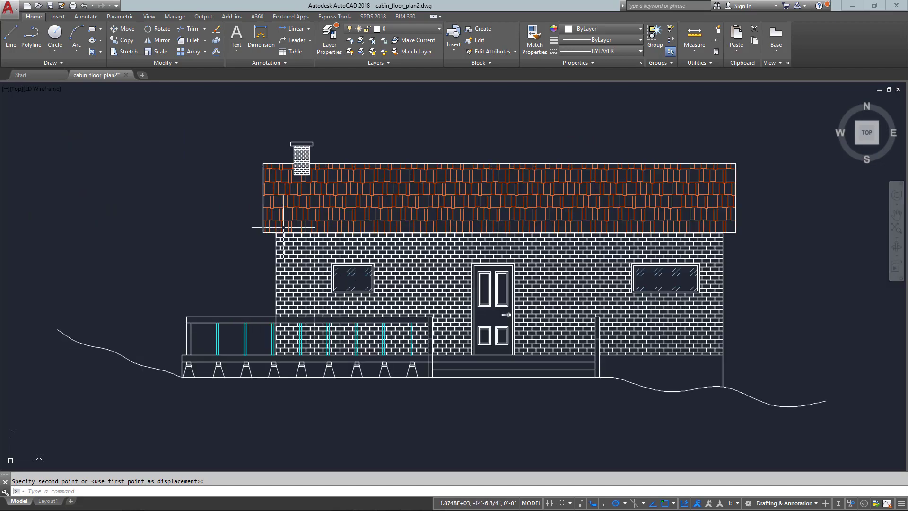
mouse_move(318, 239)
middle_down()
mouse_move(319, 252)
mouse_move(335, 252)
middle_up()
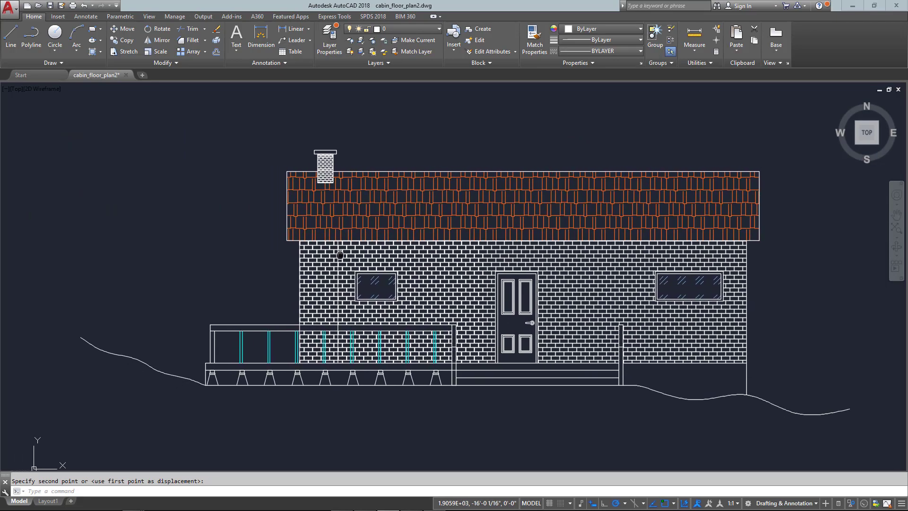
scroll(898, 371, down, 2)
scroll(476, 299, down, 4)
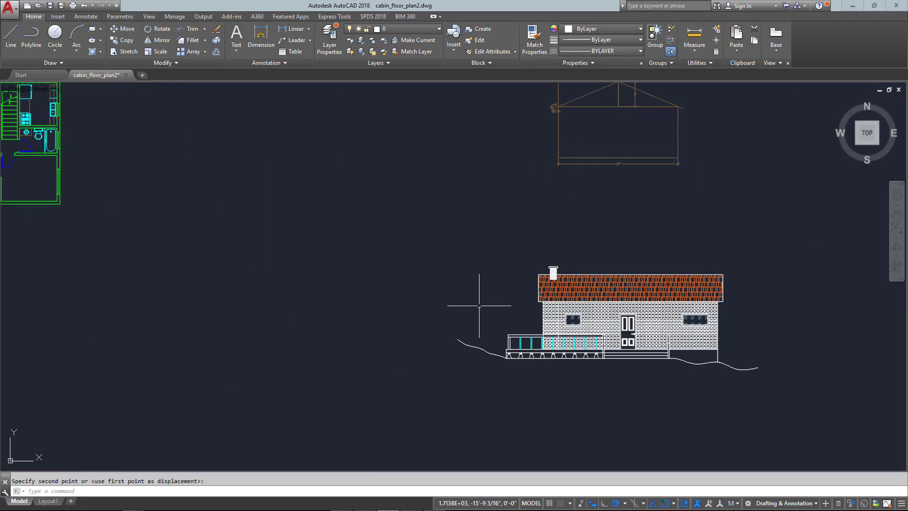
middle_drag(414, 255, 442, 255)
middle_drag(100, 231, 346, 232)
scroll(293, 235, up, 2)
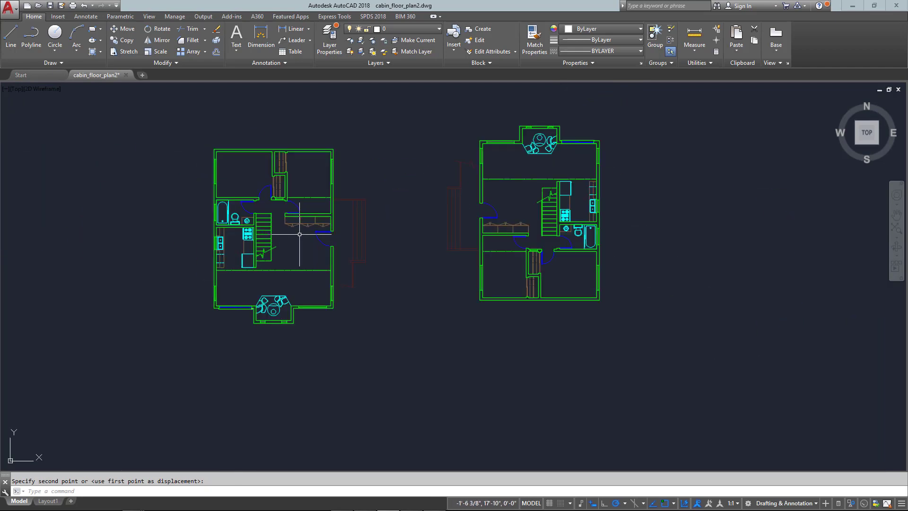
scroll(420, 278, up, 3)
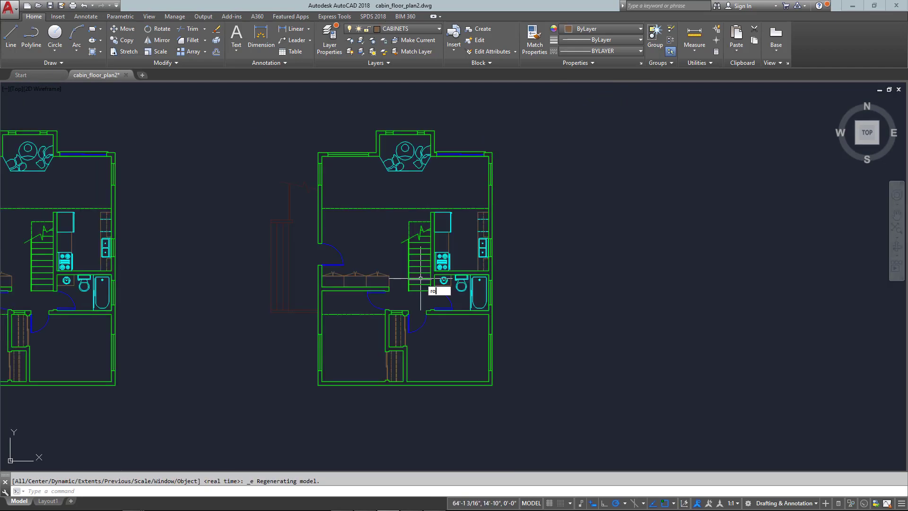
Rotate the copied floor plan 90° counterclockwise about its lower-right exterior corner and move it up beside the original plan.
key(Return)
click(543, 99)
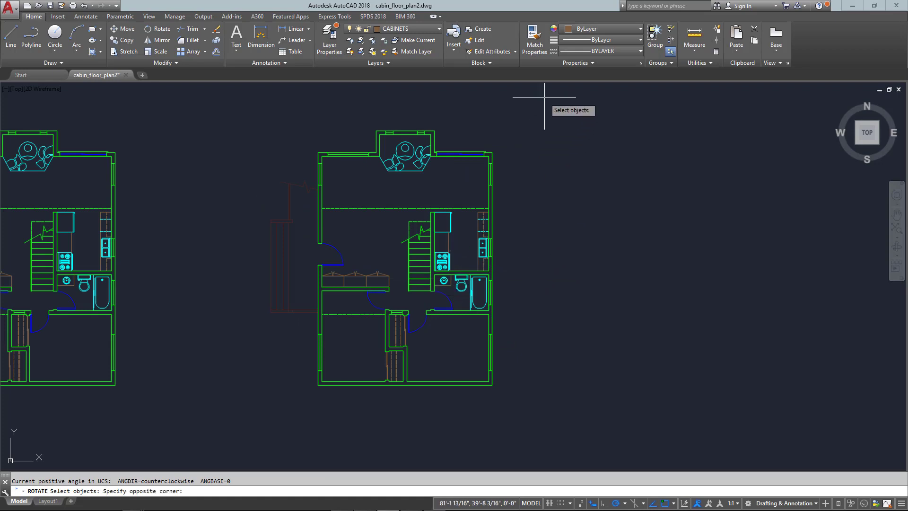
click(249, 429)
key(Return)
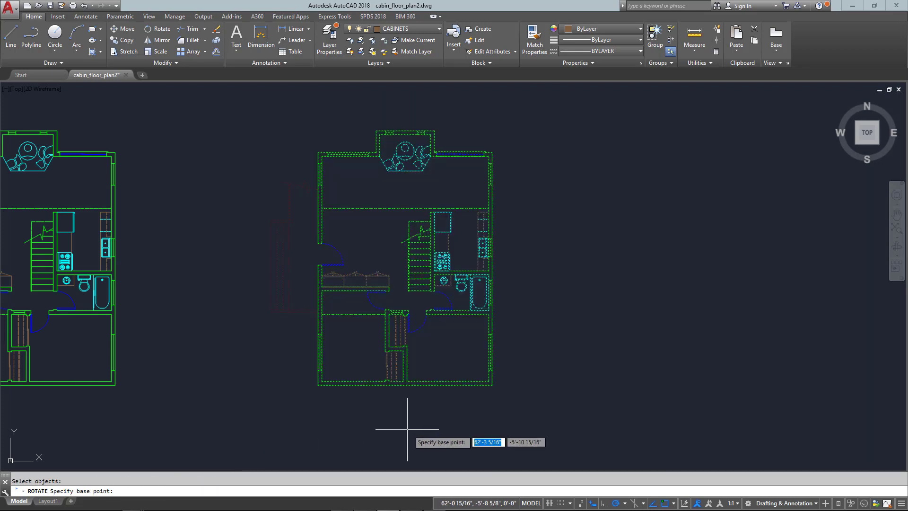
click(492, 384)
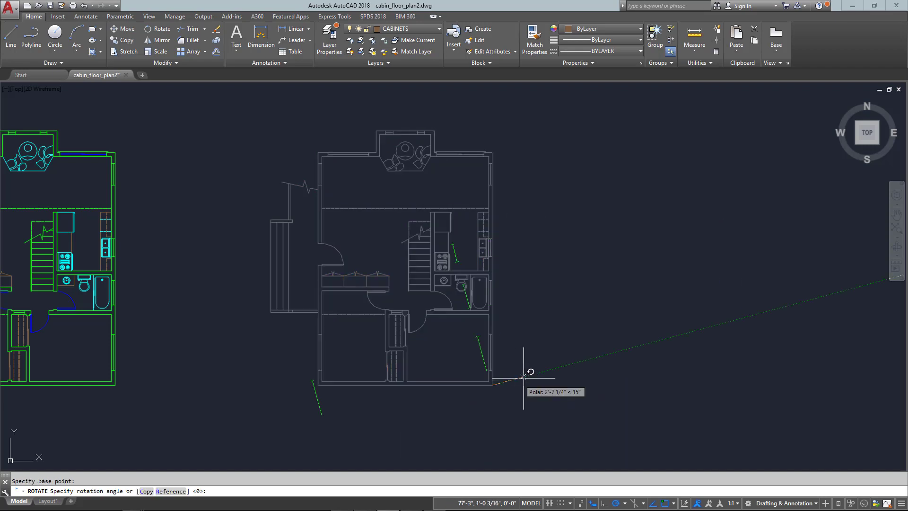
click(492, 213)
scroll(492, 213, down, 3)
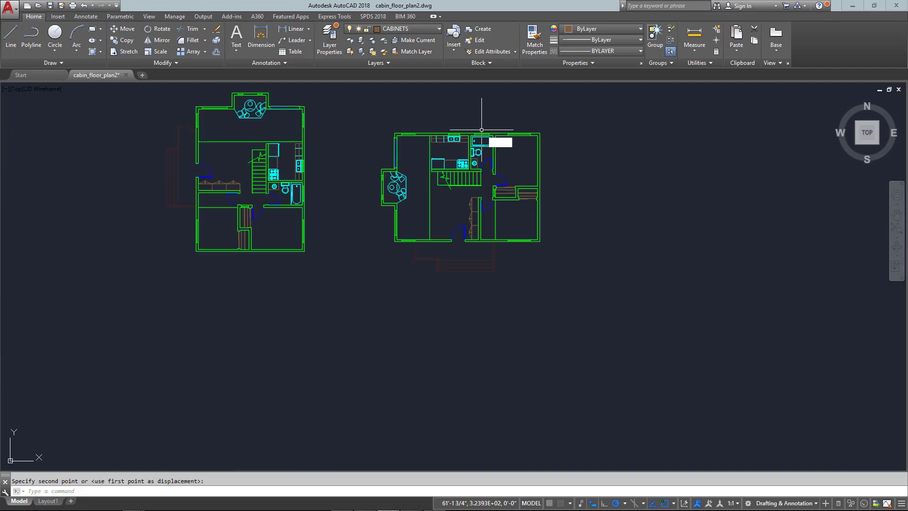
click(482, 129)
Draw a vertical projection line straight down from the lower-right exterior corner of the rotated floor plan.
text(l)
key(Return)
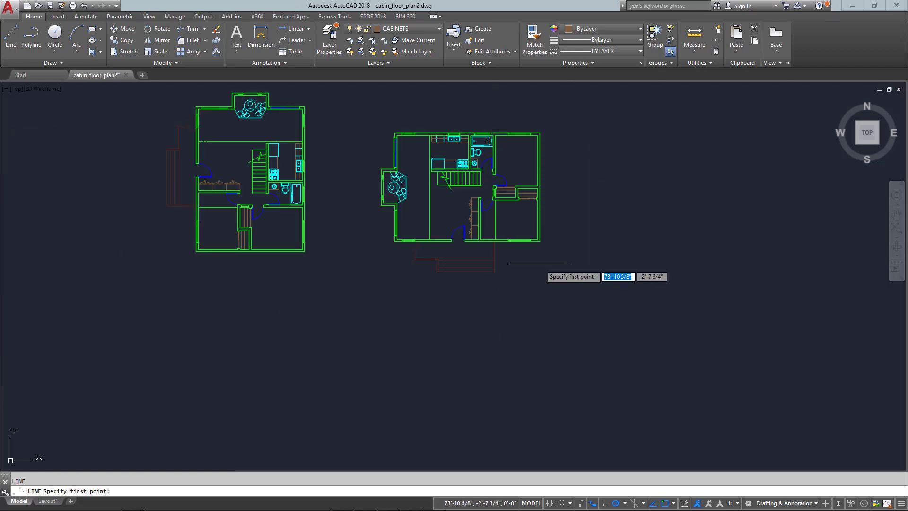
click(540, 241)
click(538, 430)
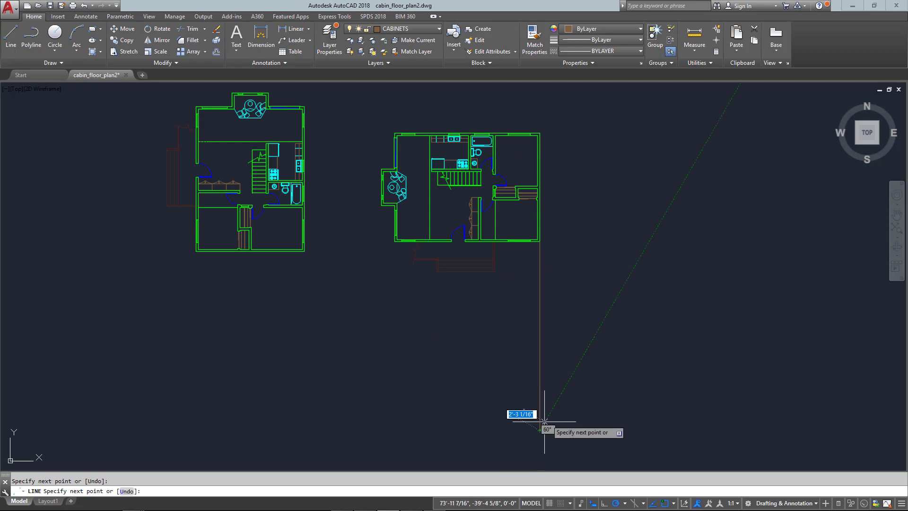
key(Escape)
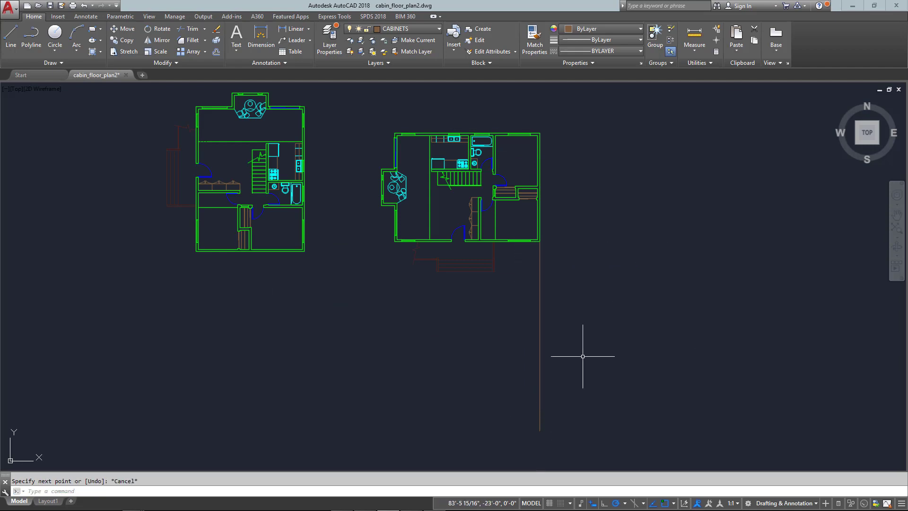
Draw vertical projection lines down from the rotated plan's lower-left exterior corner and from the fireplace bump-out's lower outer corner.
key(Return)
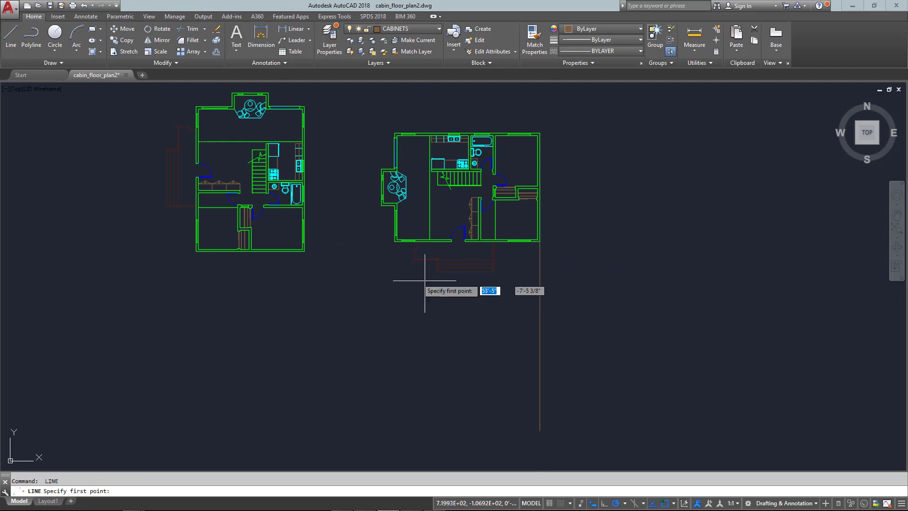
click(395, 241)
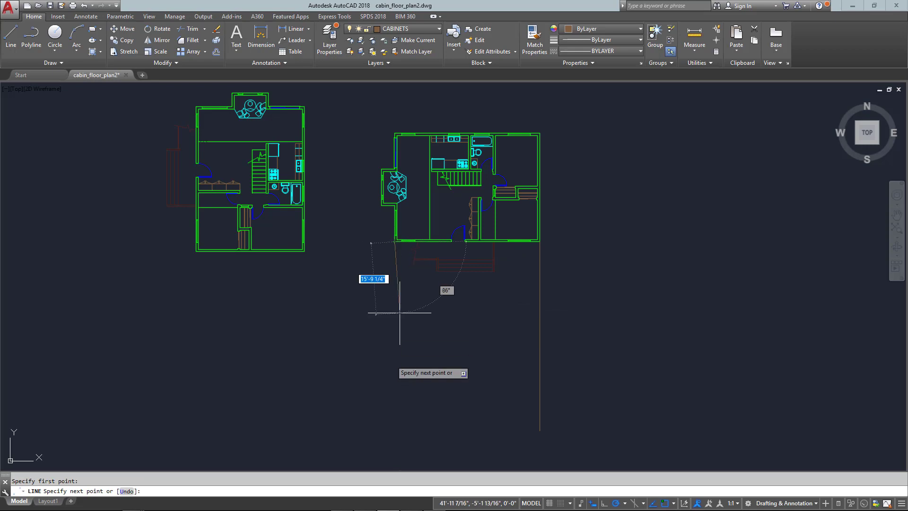
click(395, 403)
key(Return)
key(Return)
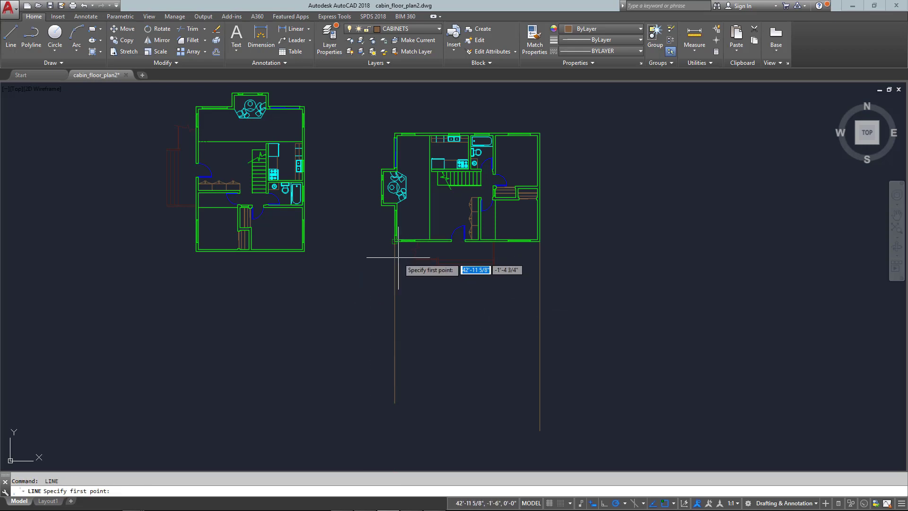
click(381, 205)
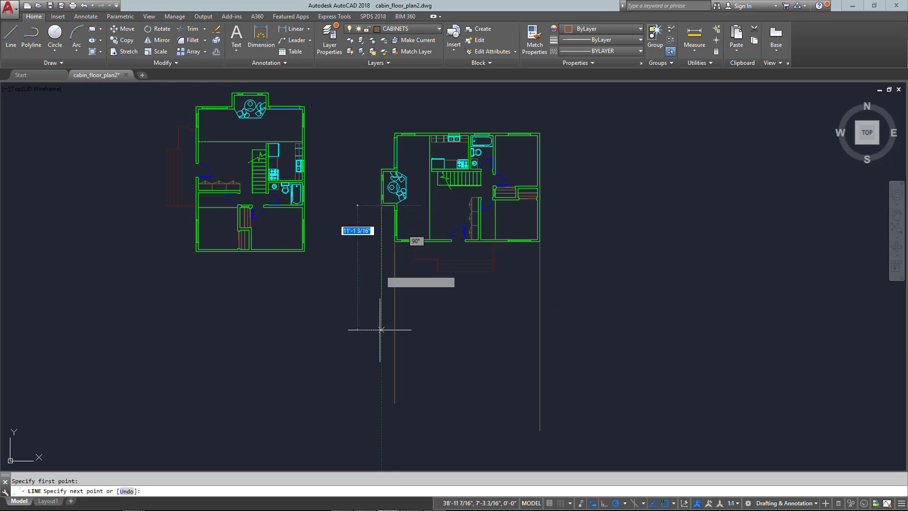
click(381, 402)
key(Return)
Copy the right corner's vertical projection line to both edges of the right front window and the deck's lower-right corner.
scroll(426, 283, up, 1)
text(z)
key(Return)
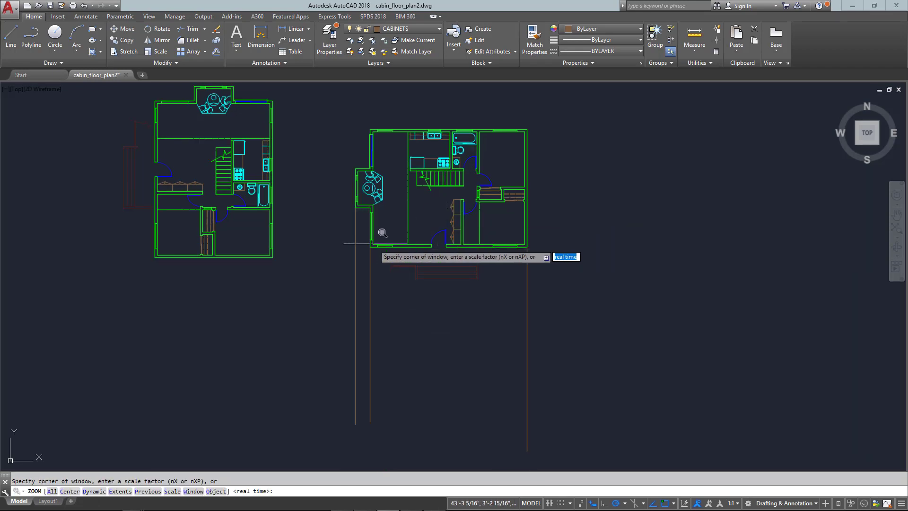
click(334, 227)
click(548, 265)
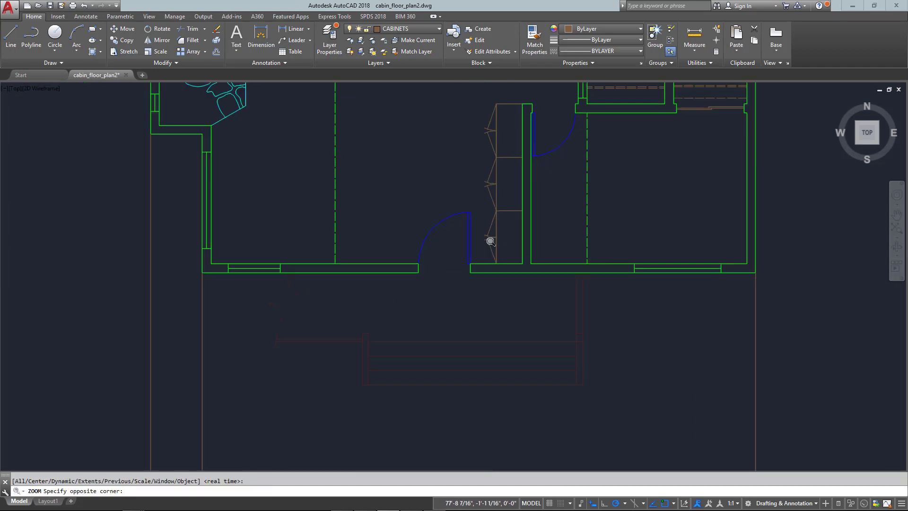
click(837, 324)
click(704, 355)
text(co)
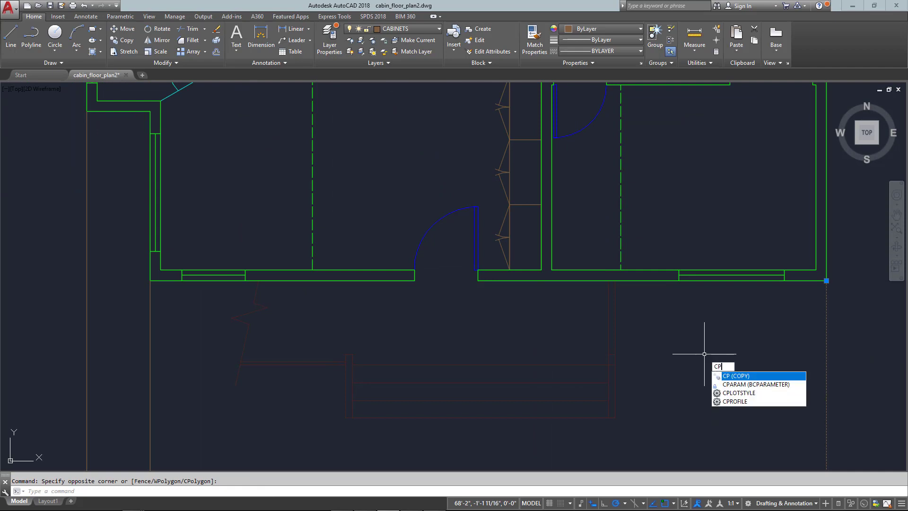
key(Return)
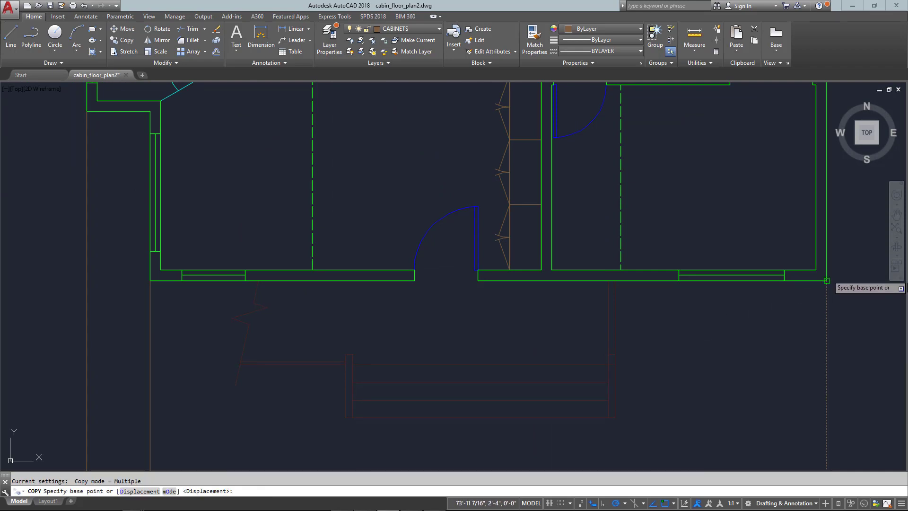
click(826, 280)
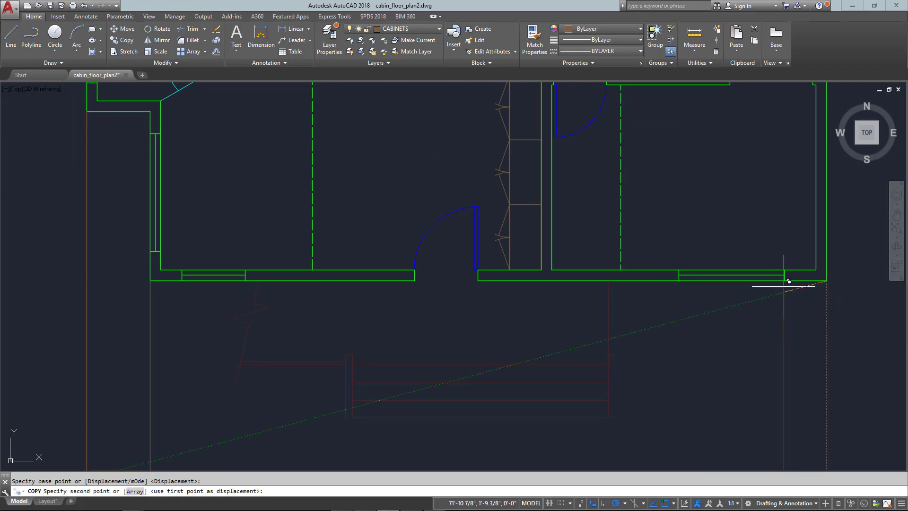
click(679, 281)
middle_drag(644, 401, 681, 323)
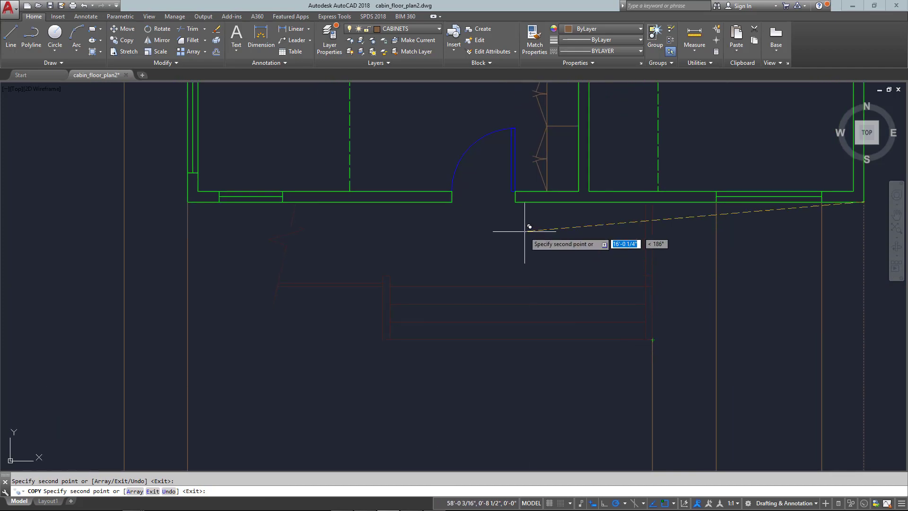
Copy the same projection line to both door jambs, the deck's lower-left corner and the right edge of the left front window.
click(516, 203)
click(459, 201)
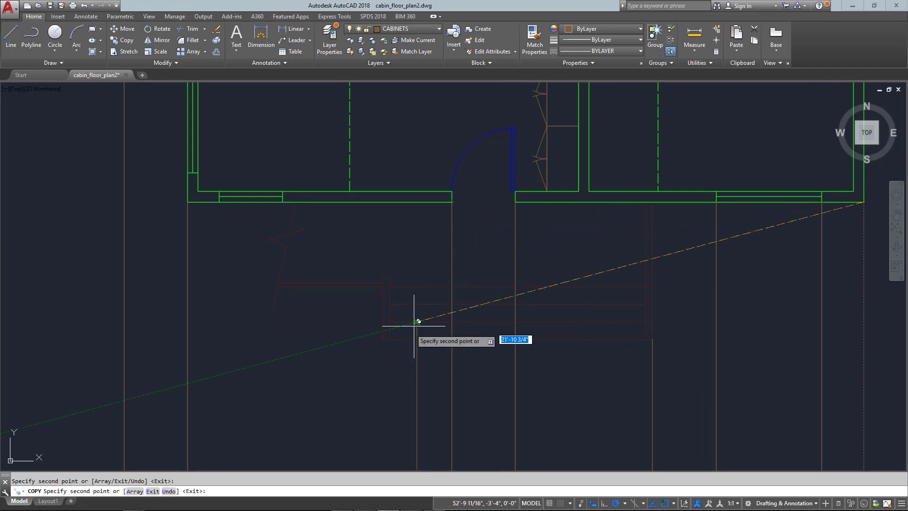
click(383, 339)
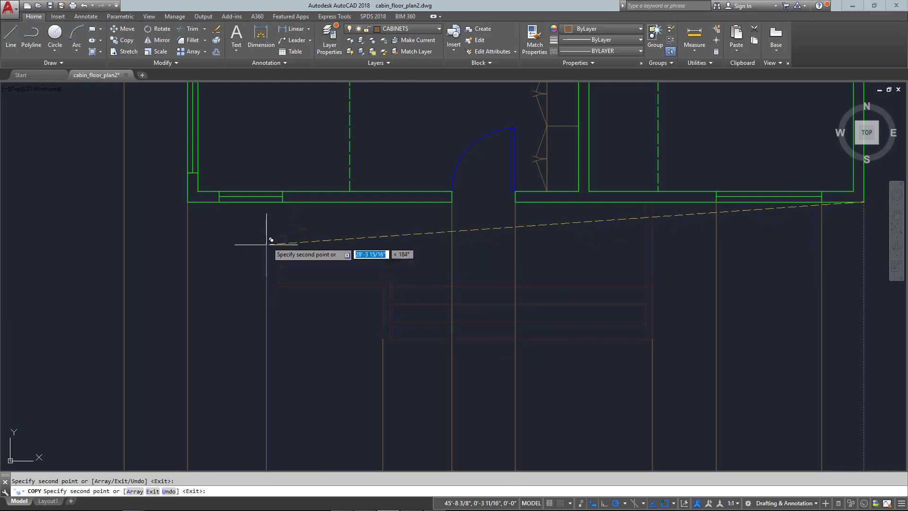
key(Escape)
scroll(315, 330, down, 2)
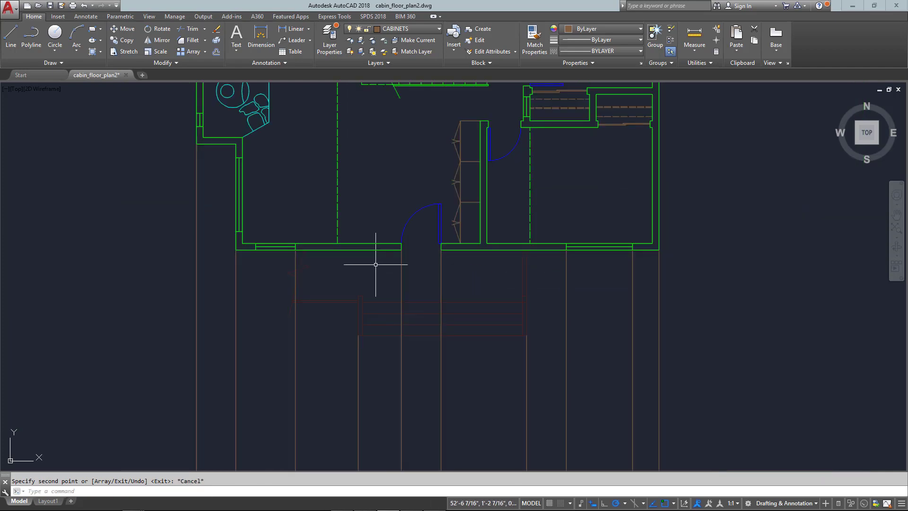
Move all the vertical projection lines below the rotated plan to layer 0.
scroll(376, 264, down, 3)
middle_drag(549, 364, 563, 273)
click(592, 274)
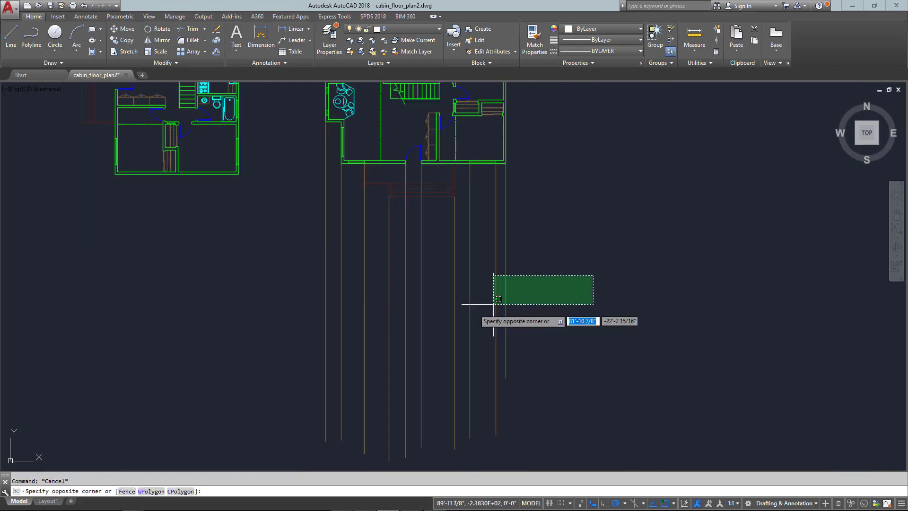
click(317, 304)
click(416, 28)
click(413, 39)
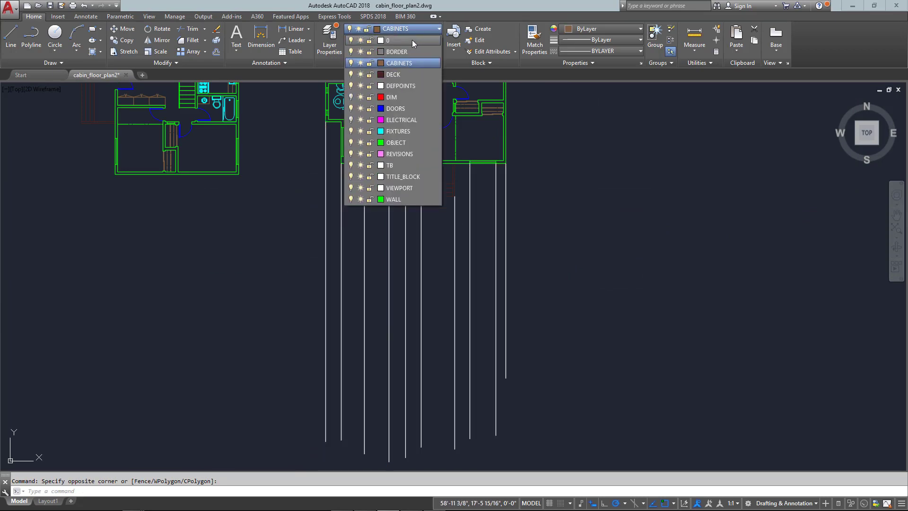
key(Escape)
Draw a horizontal ground line from the lower end of the rightmost projection line across to the leftmost projection line.
scroll(600, 264, up, 2)
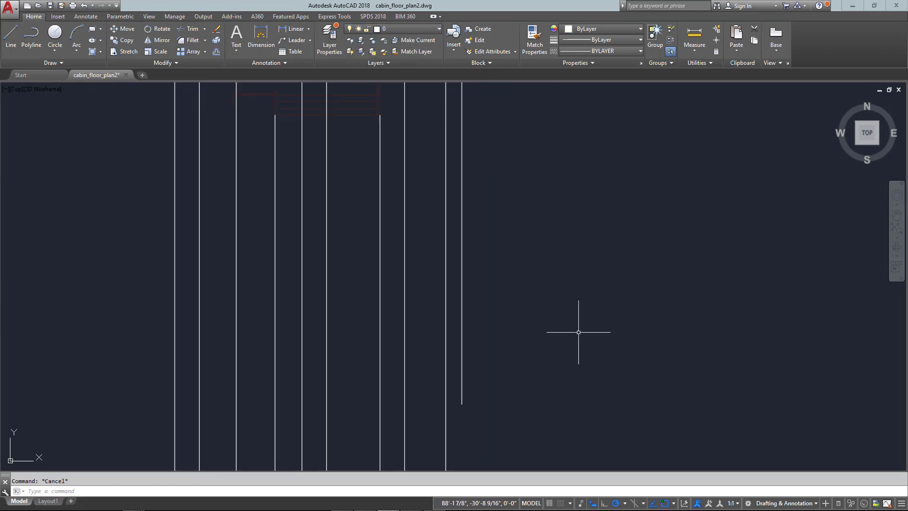
middle_drag(577, 330, 618, 262)
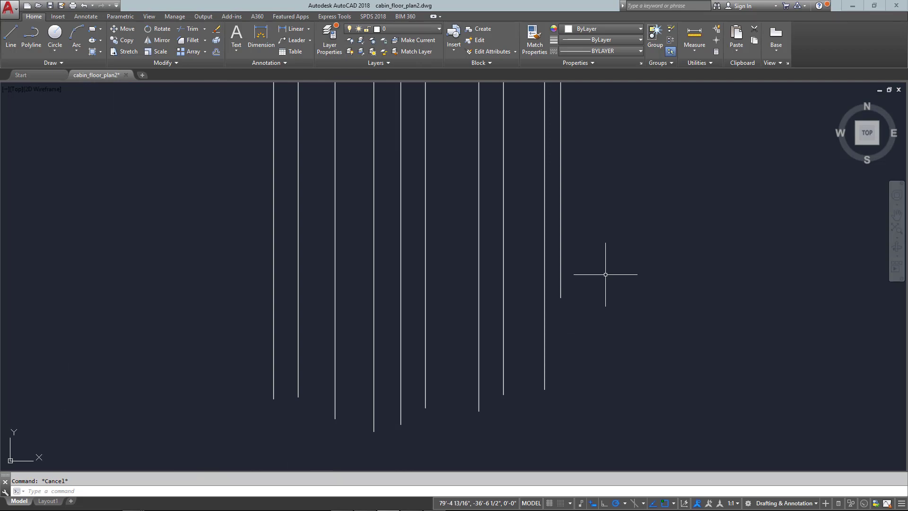
text(l)
key(Return)
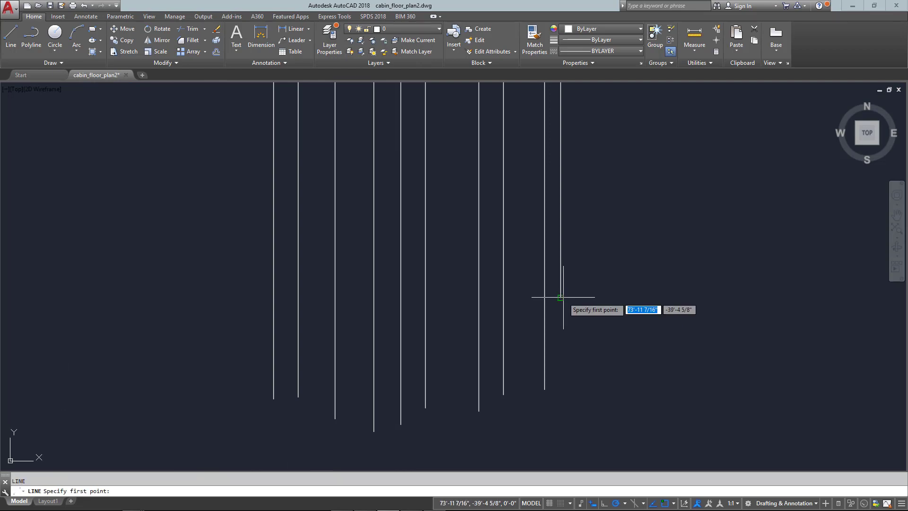
click(560, 298)
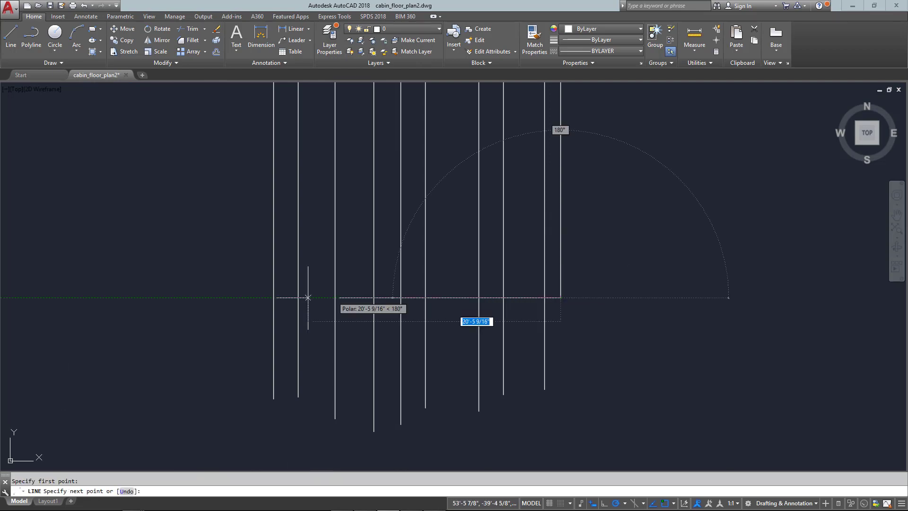
click(274, 298)
key(Escape)
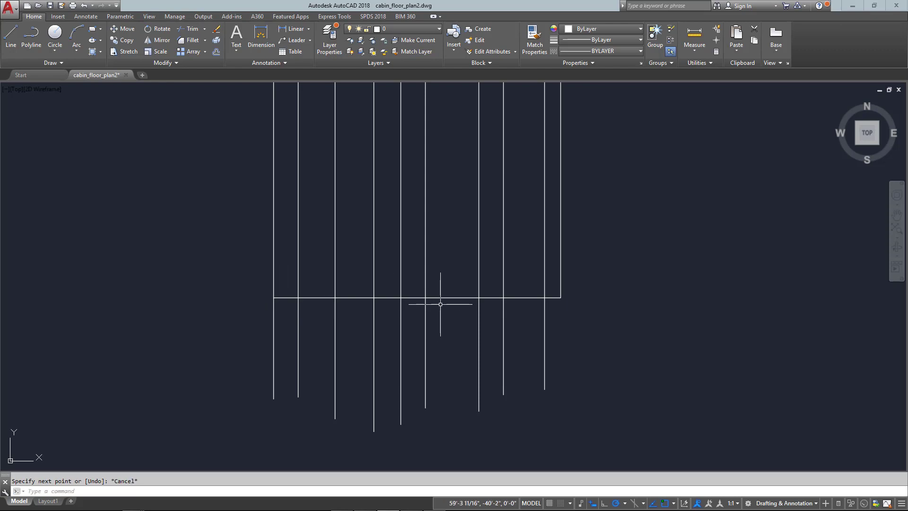
Trim the ends of all projection lines that extend below the horizontal ground line.
text(tr)
key(Return)
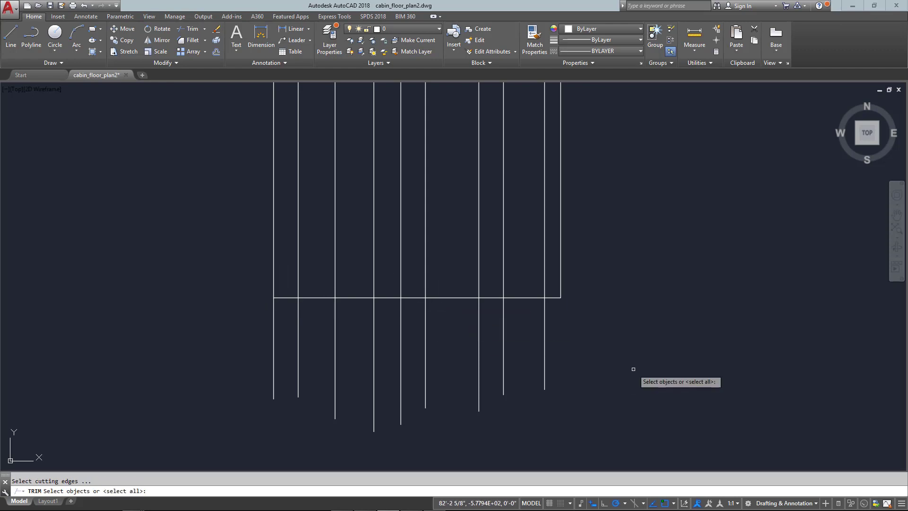
click(618, 345)
click(265, 246)
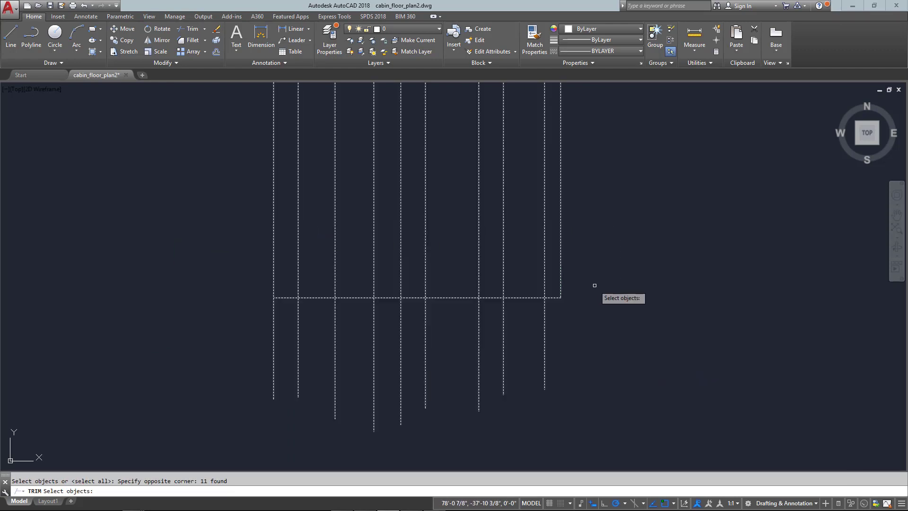
key(Return)
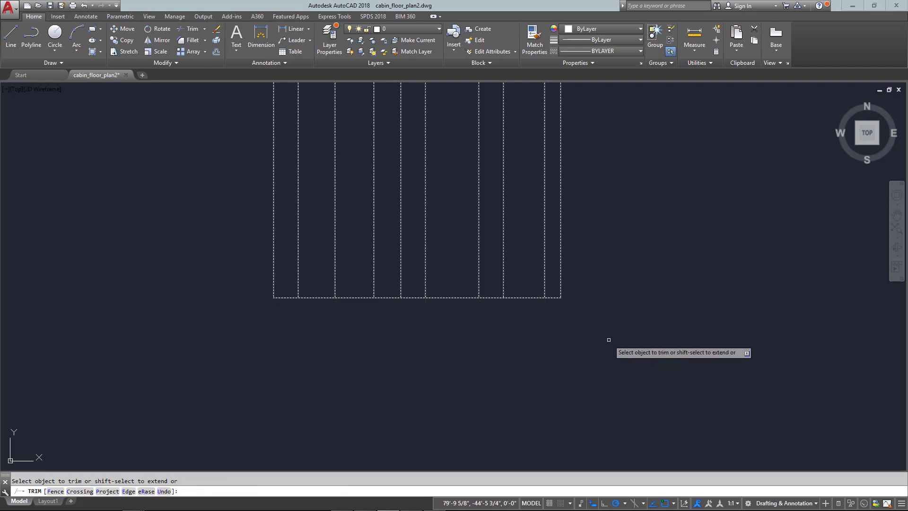
key(Escape)
Offset the ground line upward by 10' to mark the top of the wall.
middle_drag(485, 255, 511, 366)
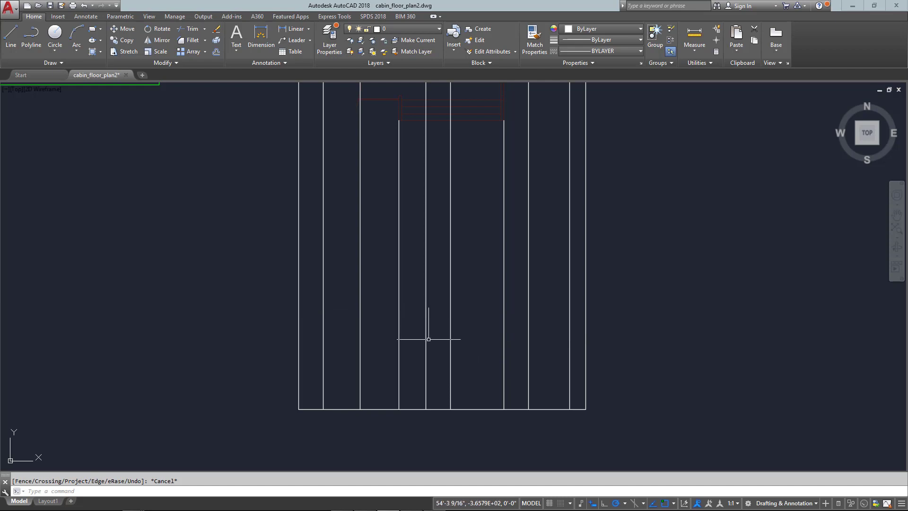
click(486, 409)
text(o)
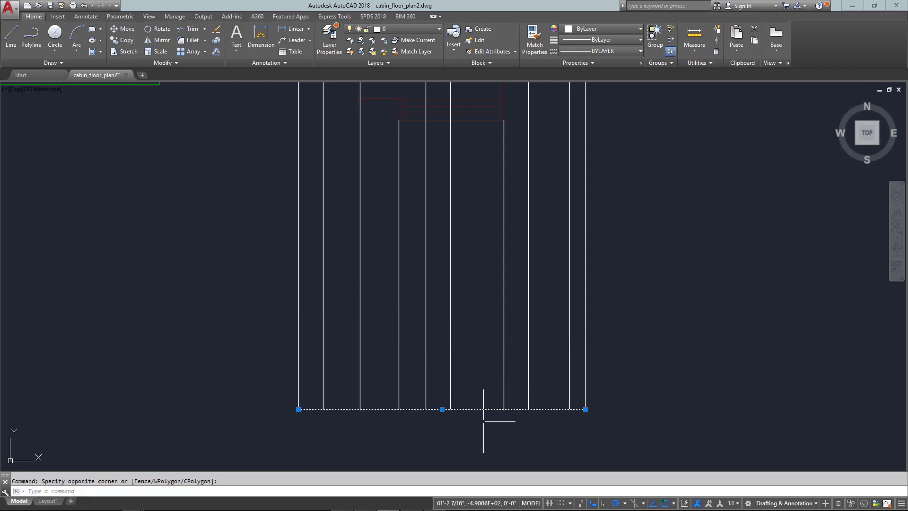
key(Return)
text(10')
key(Return)
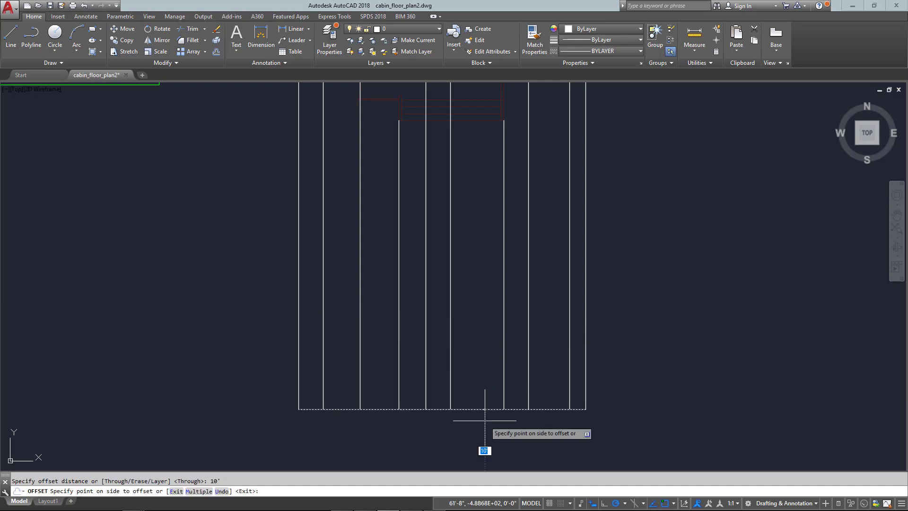
click(474, 334)
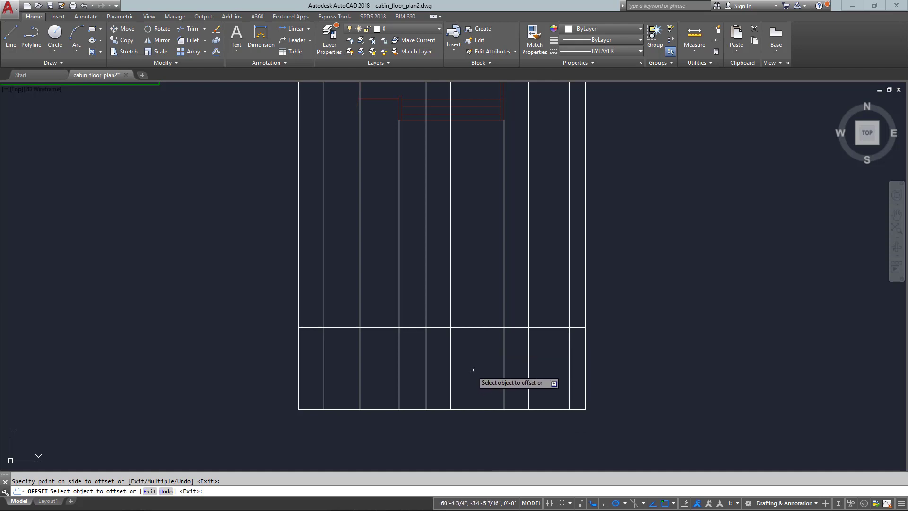
key(Escape)
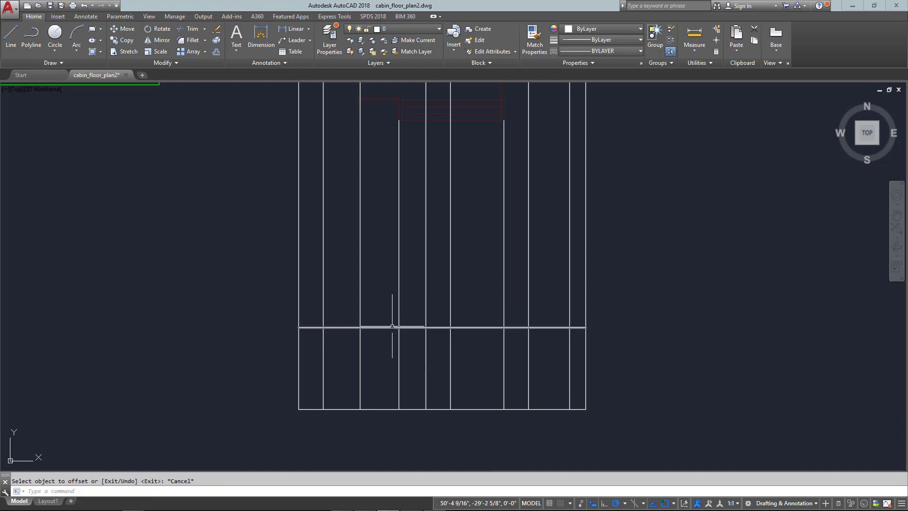
Offset the ground line upward by 7' to mark the door height.
text(OF)
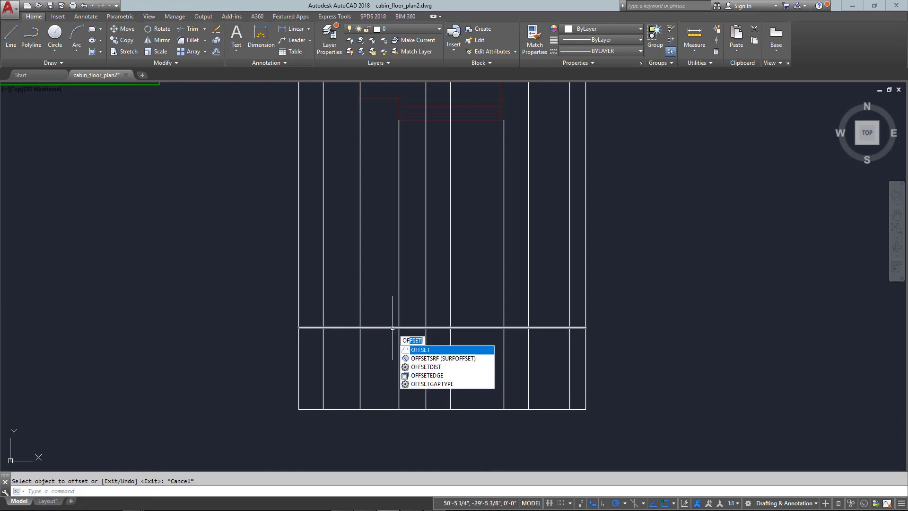
key(Return)
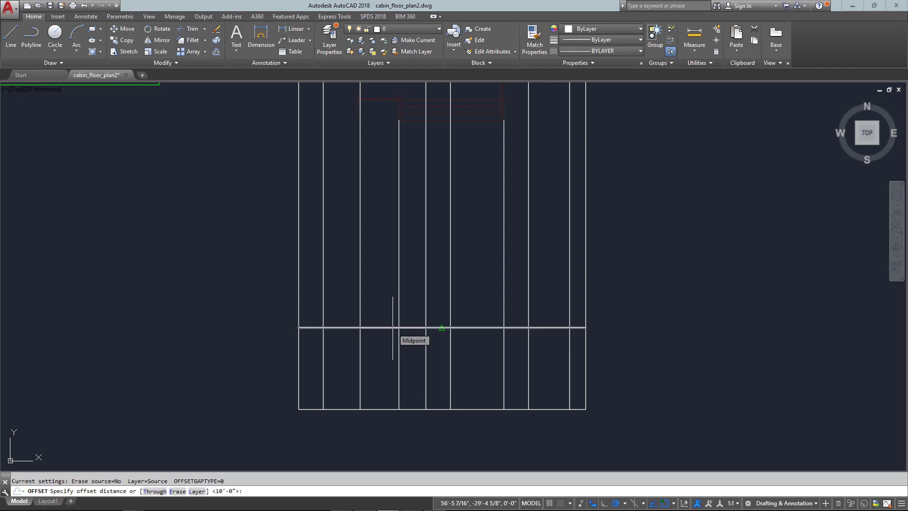
text(7')
key(Return)
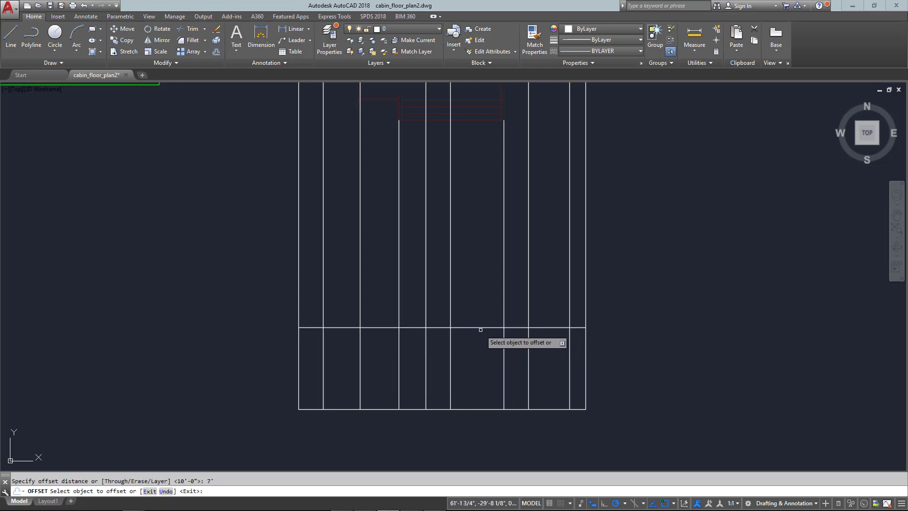
click(474, 409)
click(481, 379)
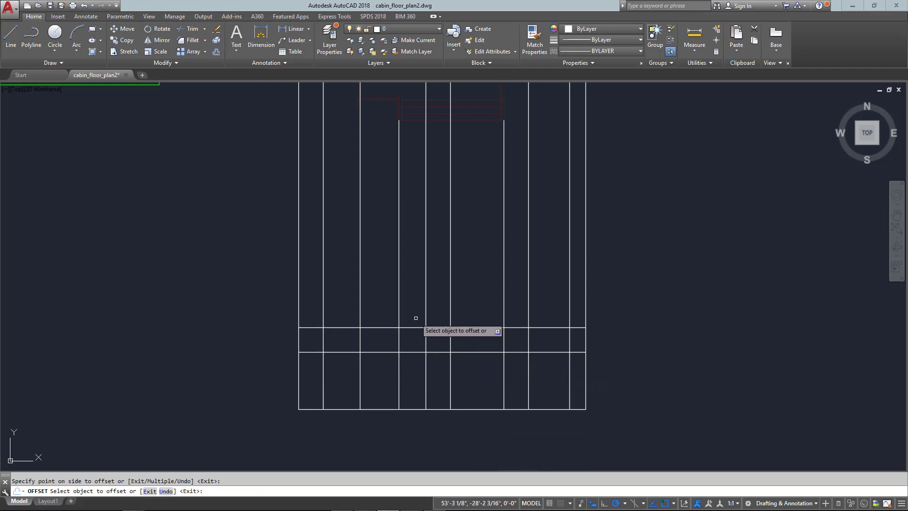
key(Escape)
Trim the 7' line outside the two door jamb lines and the jamb lines above it, leaving the door outline.
middle_drag(432, 328, 431, 330)
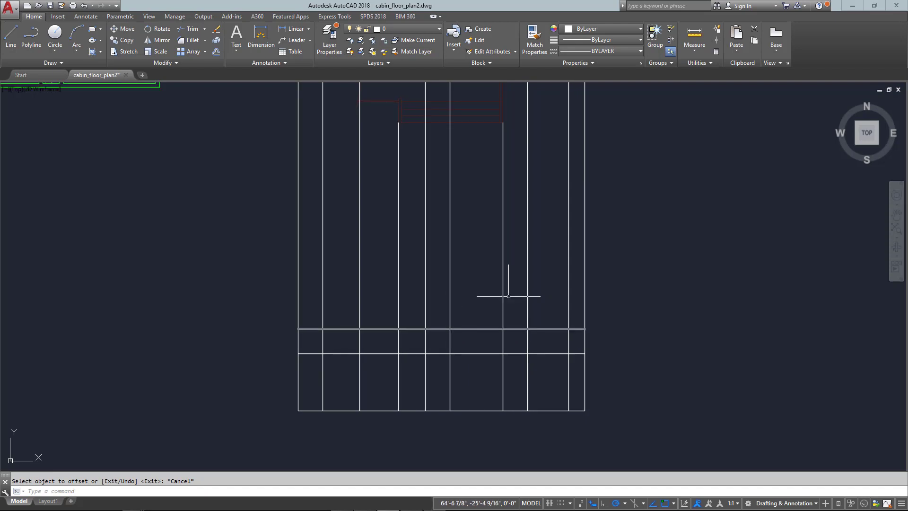
text(tr)
key(Return)
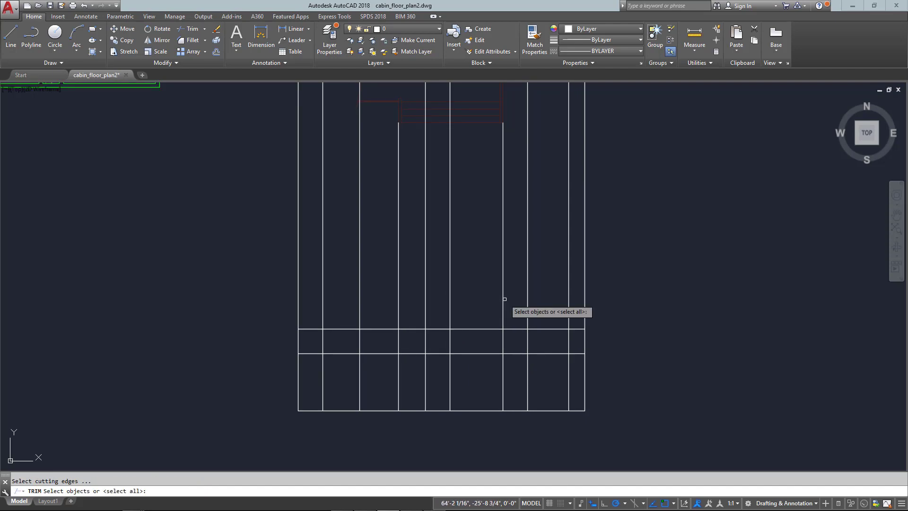
click(442, 336)
click(410, 369)
key(Return)
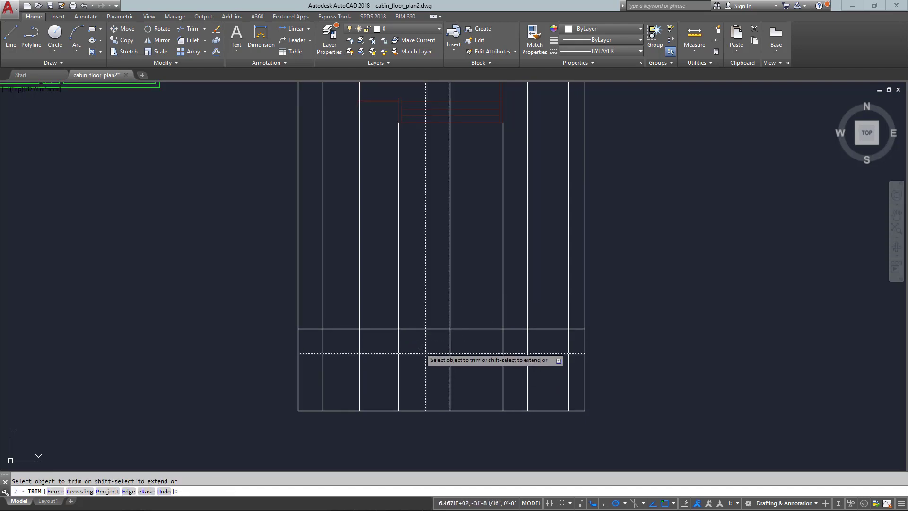
click(407, 353)
click(461, 333)
click(419, 335)
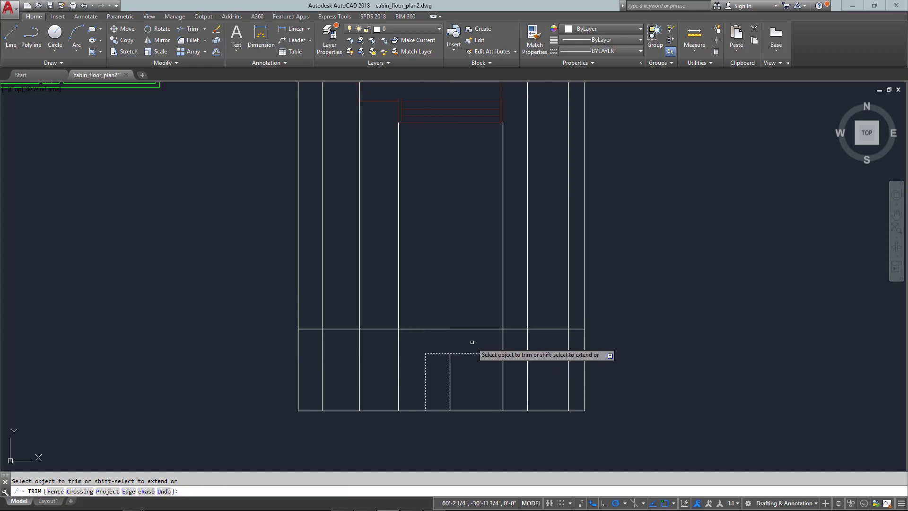
key(Escape)
Draw horizontal lines from both upper corners of the door to the outermost window projection lines on each side.
text(l)
key(Return)
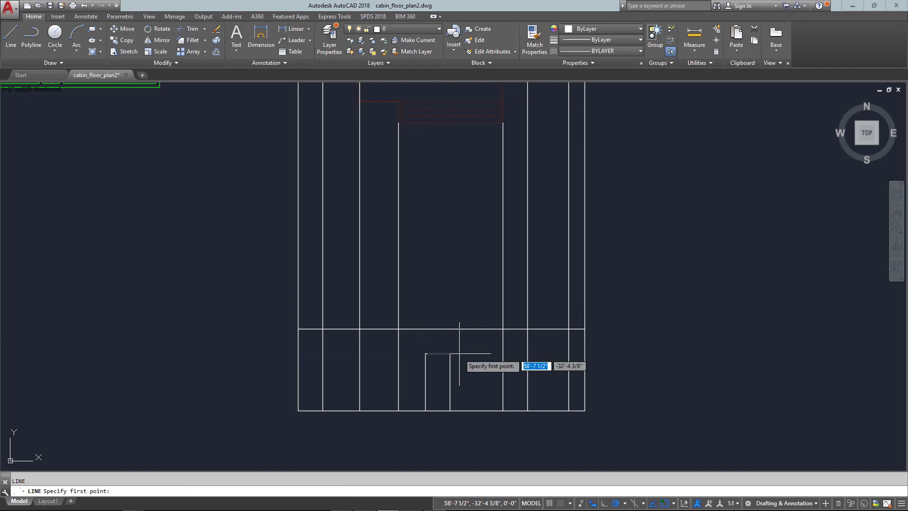
click(425, 353)
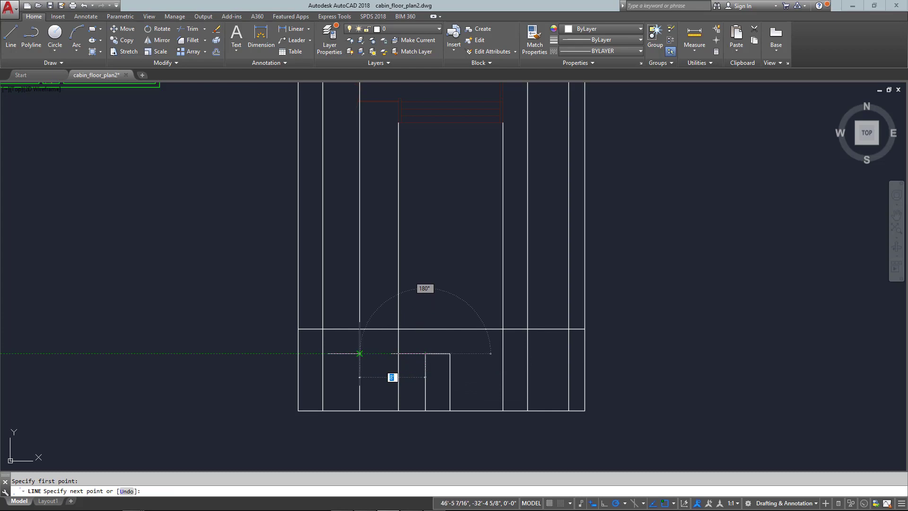
click(360, 353)
key(Return)
key(Return)
click(449, 353)
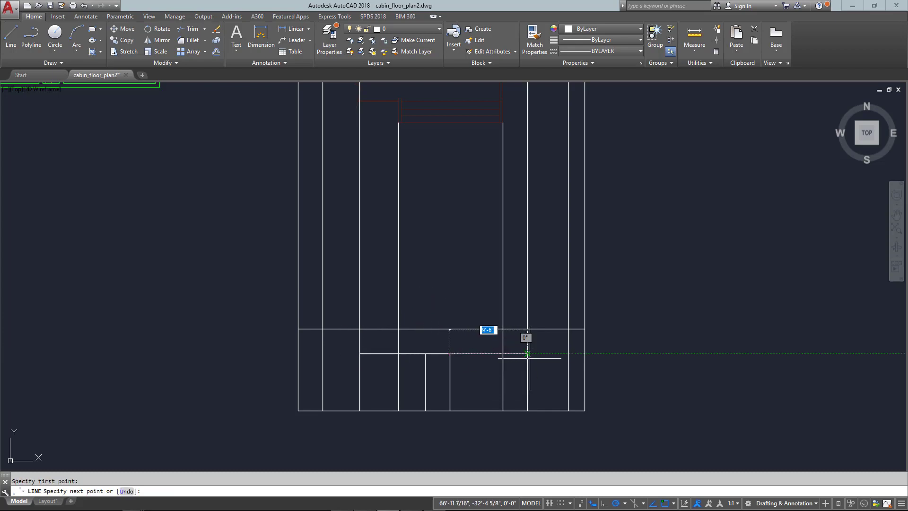
click(569, 354)
key(Return)
Offset the two window head lines beside the door downward by 24 inches to mark the window sills.
text(o)
key(Return)
text(24)
key(Return)
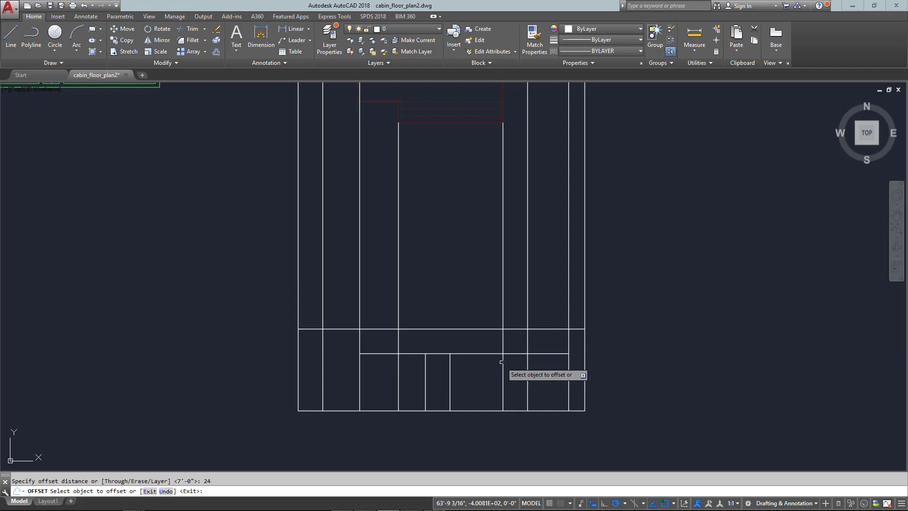
click(542, 353)
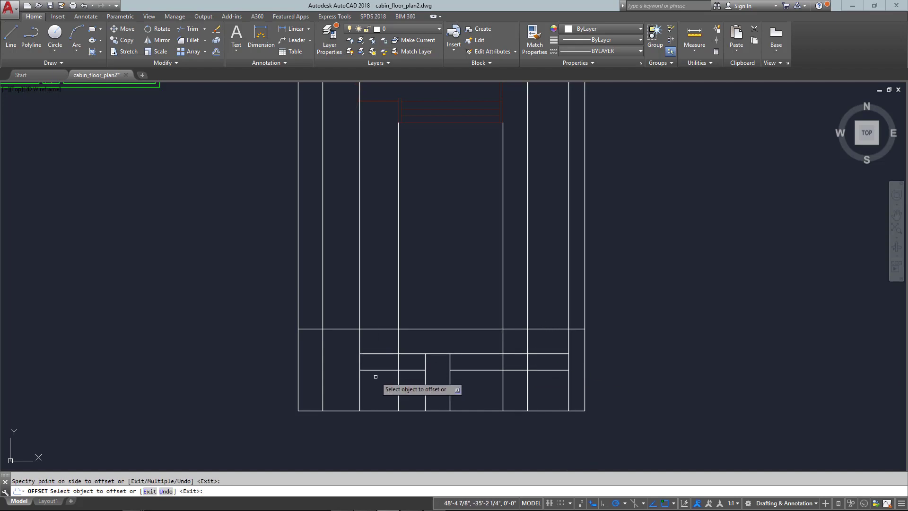
key(Escape)
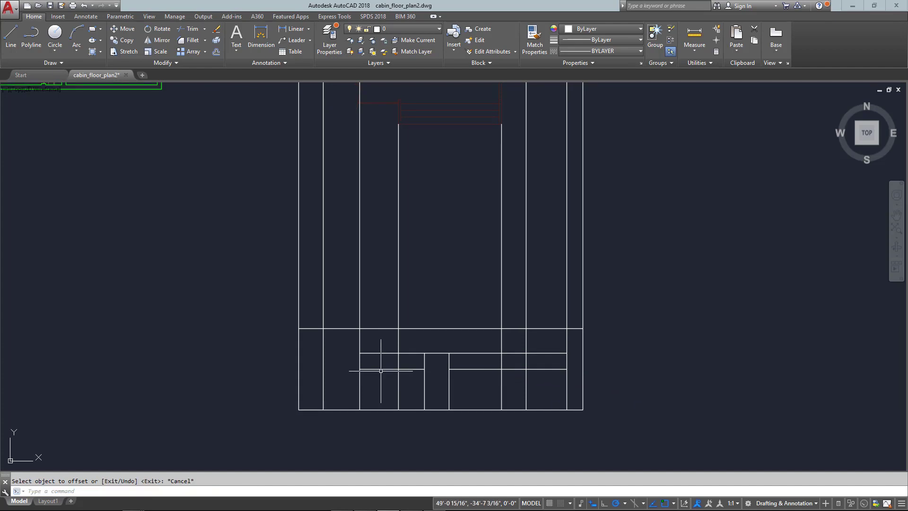
Draw a rectangle for the window left of the door and another right of the door between the head and sill lines.
scroll(381, 370, up, 2)
text(re)
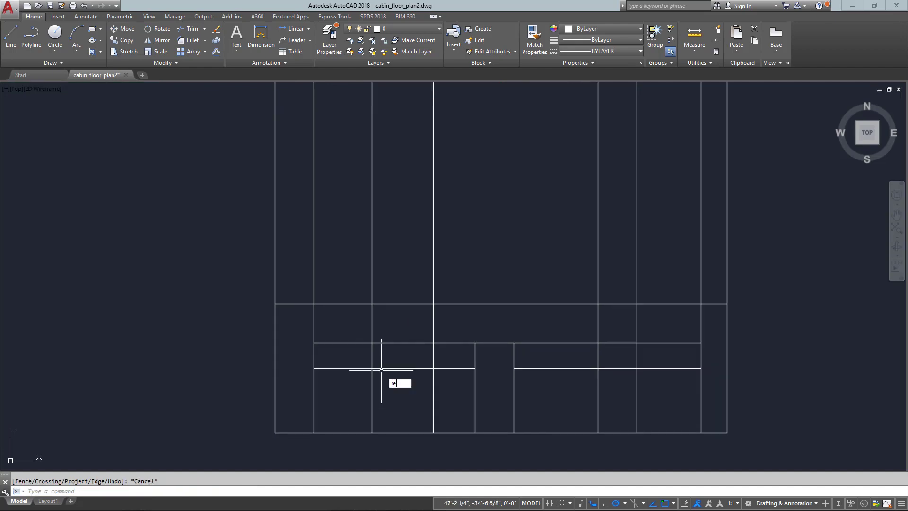
text(c)
key(Return)
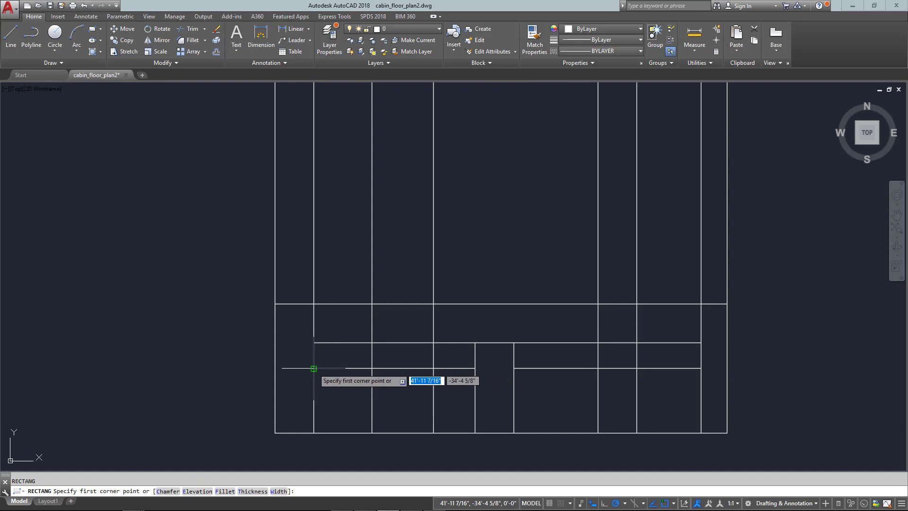
click(372, 343)
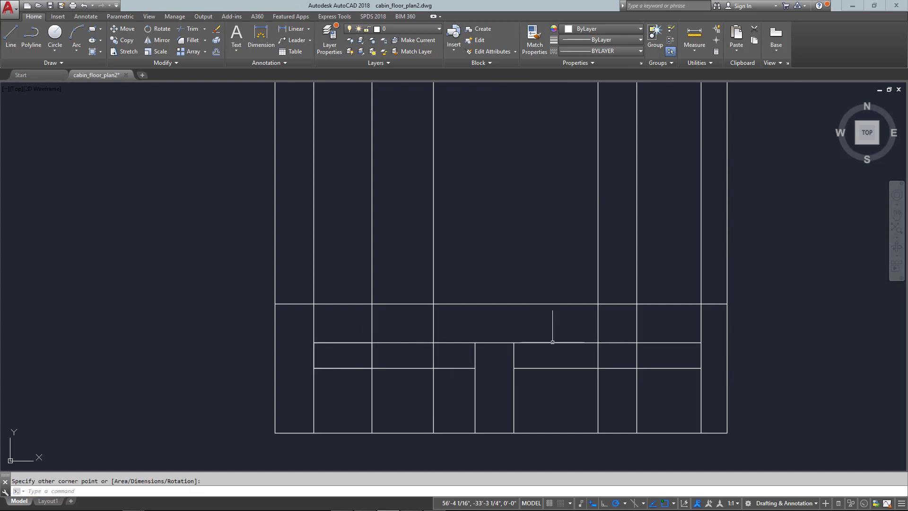
key(Return)
click(598, 368)
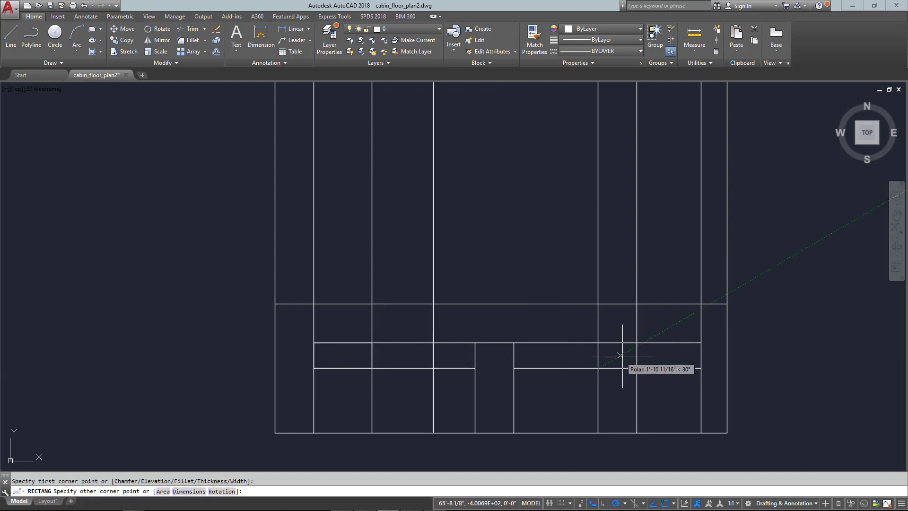
click(634, 342)
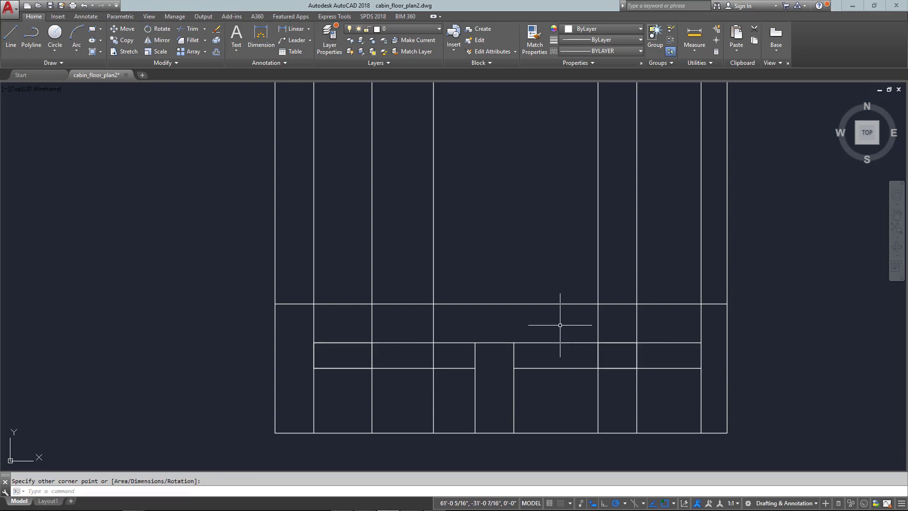
middle_drag(561, 323, 533, 352)
click(622, 272)
click(554, 289)
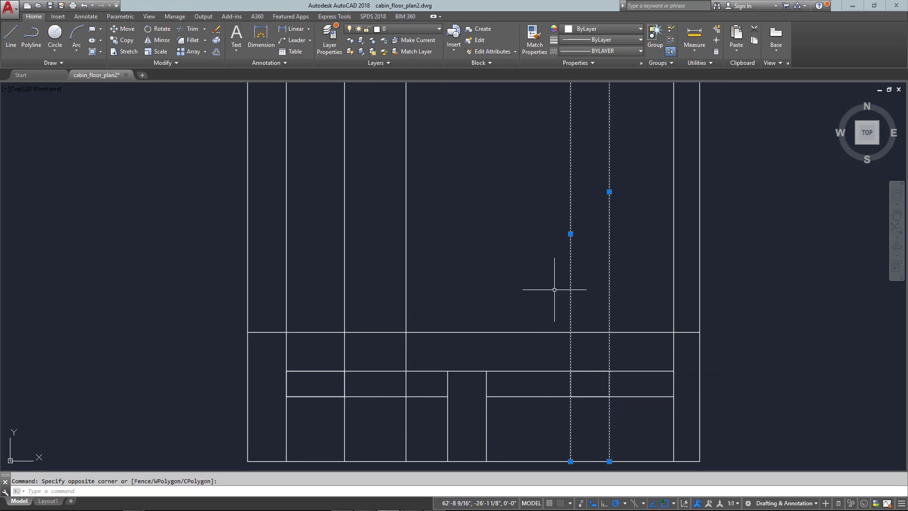
key(Escape)
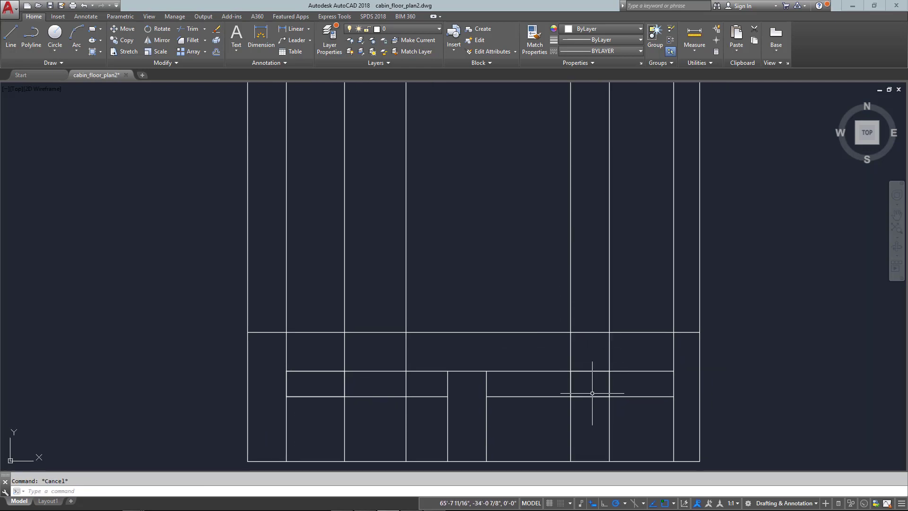
Stretch the corners of the right window rectangle to span between the two rightmost inner projection lines.
click(607, 395)
click(609, 396)
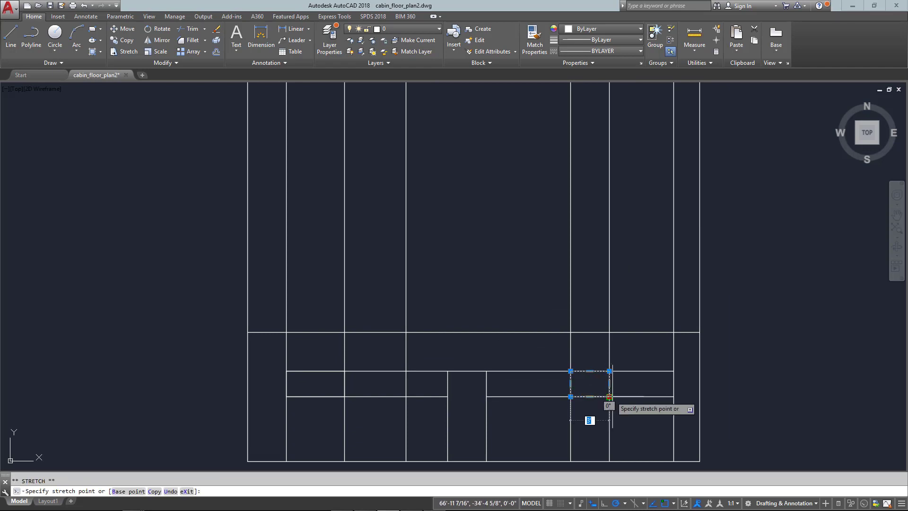
click(674, 396)
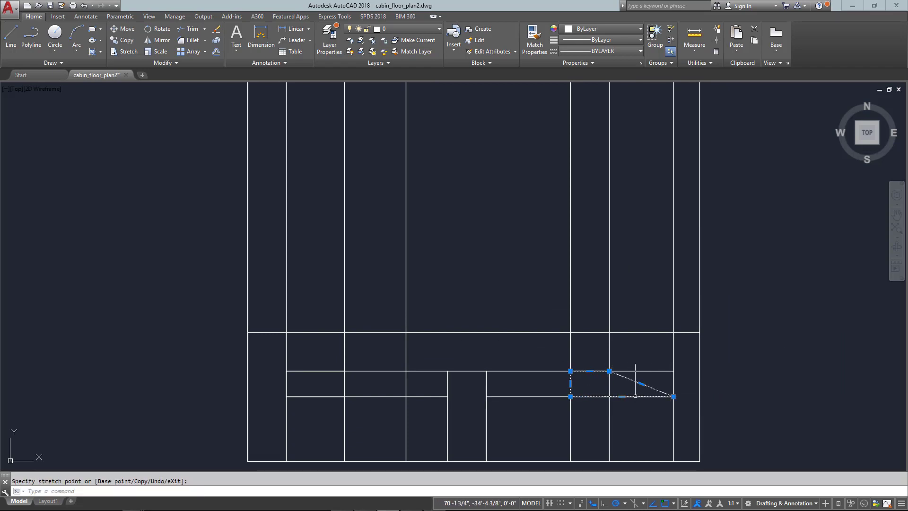
click(609, 370)
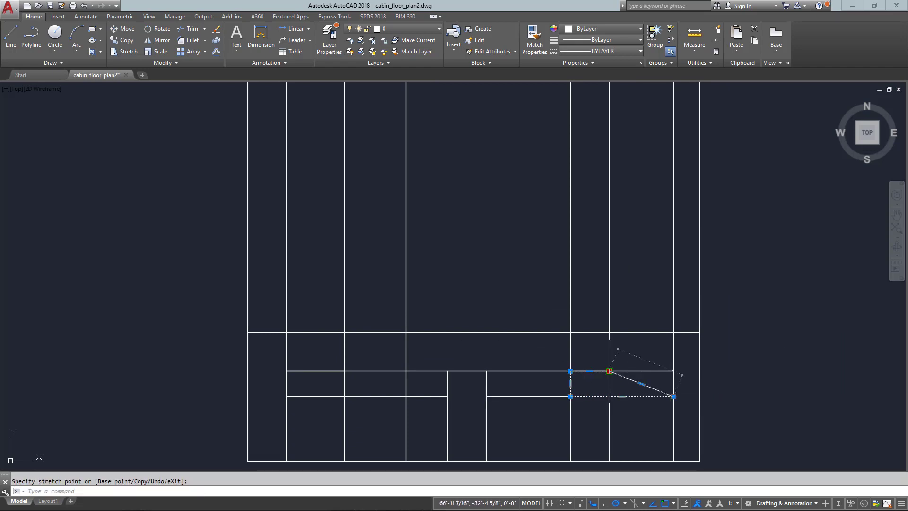
click(674, 370)
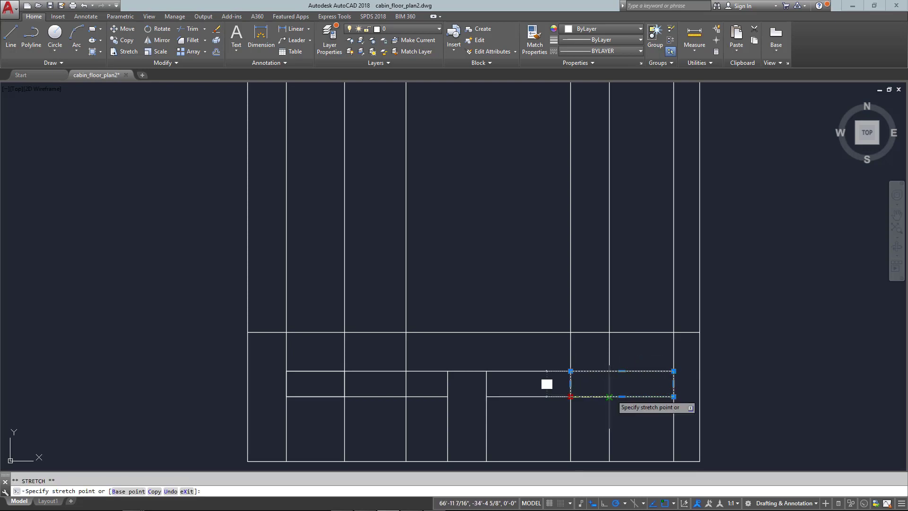
click(570, 397)
click(609, 396)
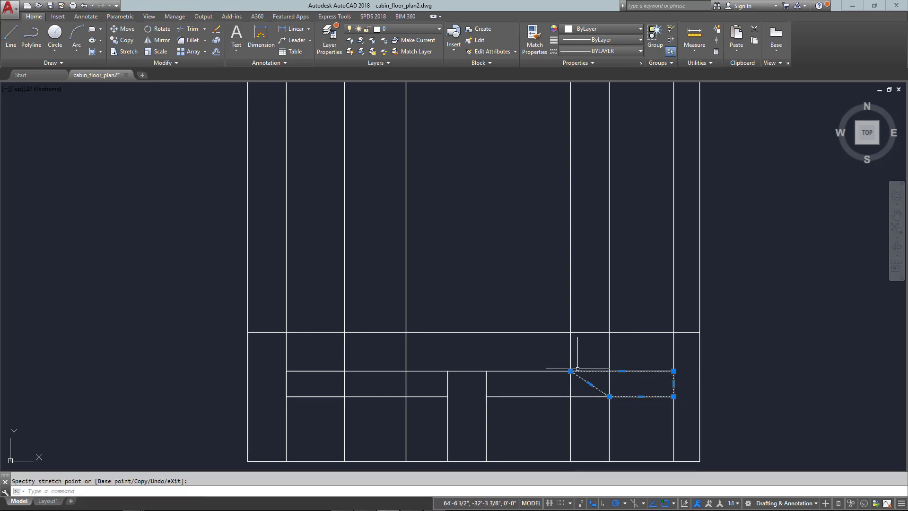
click(609, 371)
key(Escape)
Delete the four window projection lines and the window head and sill construction lines, keeping the window rectangles.
scroll(563, 342, up, 2)
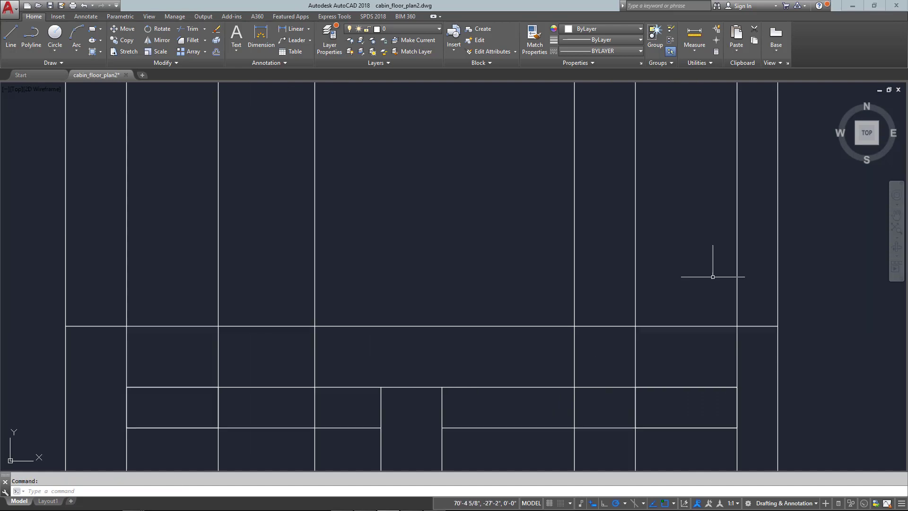
click(756, 254)
click(601, 279)
click(624, 375)
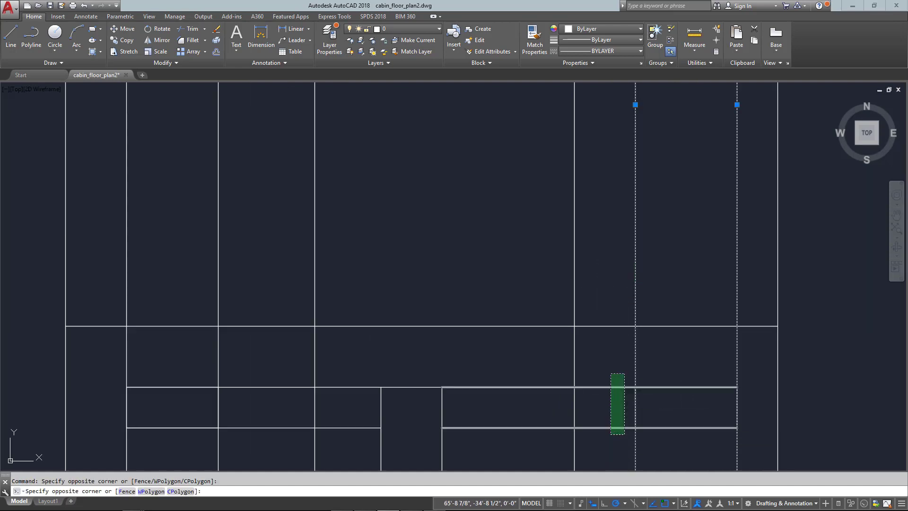
click(610, 432)
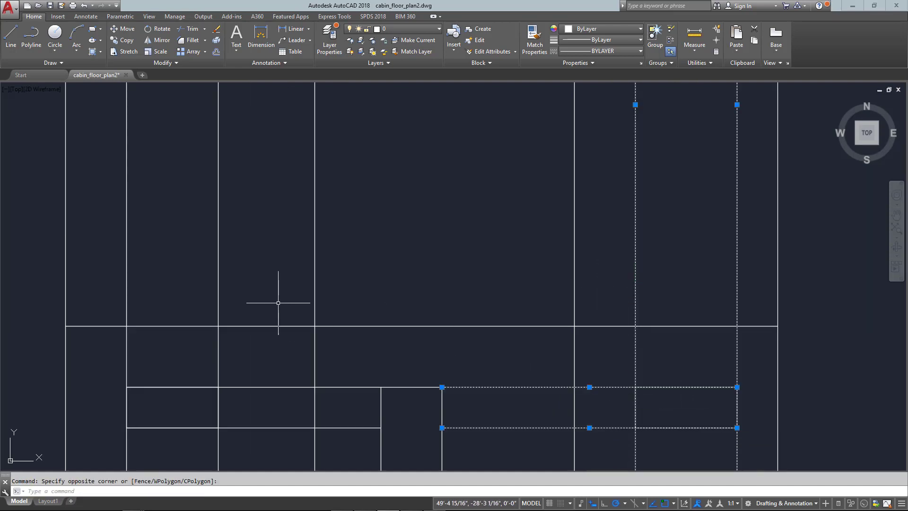
click(247, 244)
click(110, 260)
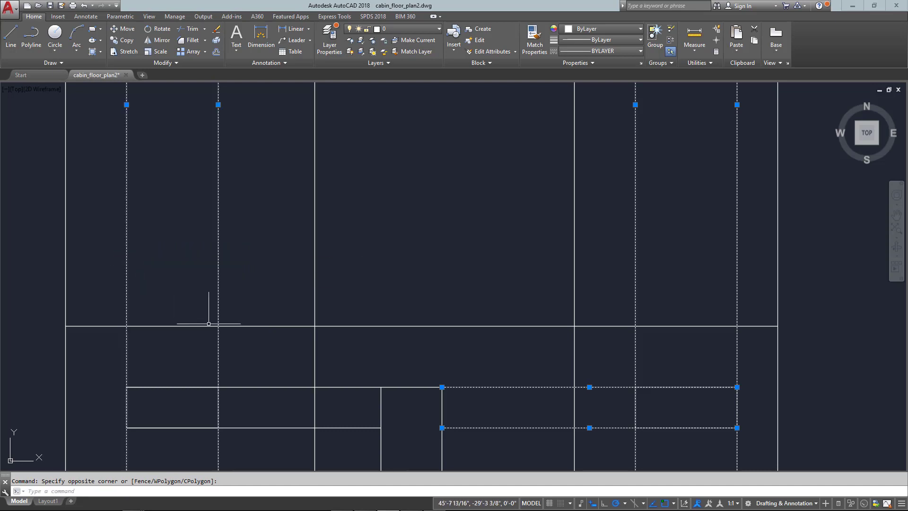
click(281, 369)
click(254, 440)
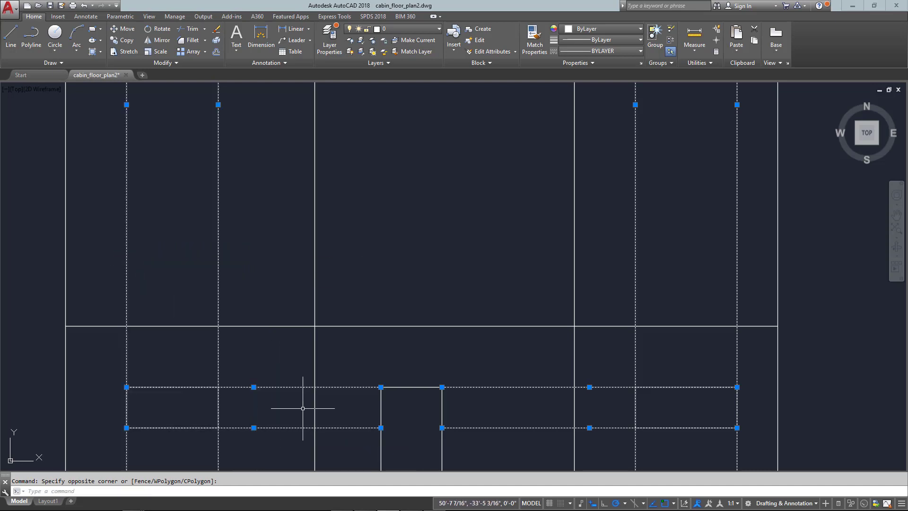
key(Delete)
Offset the top-of-wall line upward by 5' to mark the roof ridge height.
scroll(437, 377, down, 3)
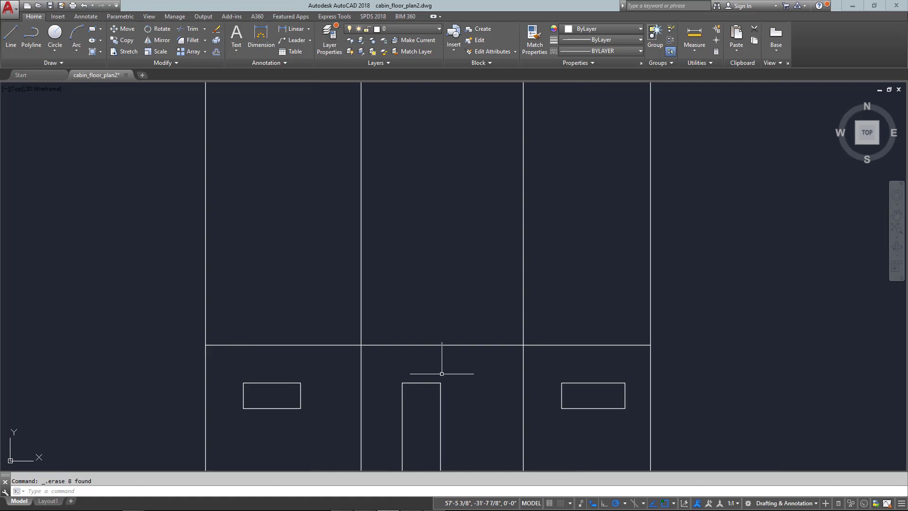
middle_drag(439, 370, 435, 314)
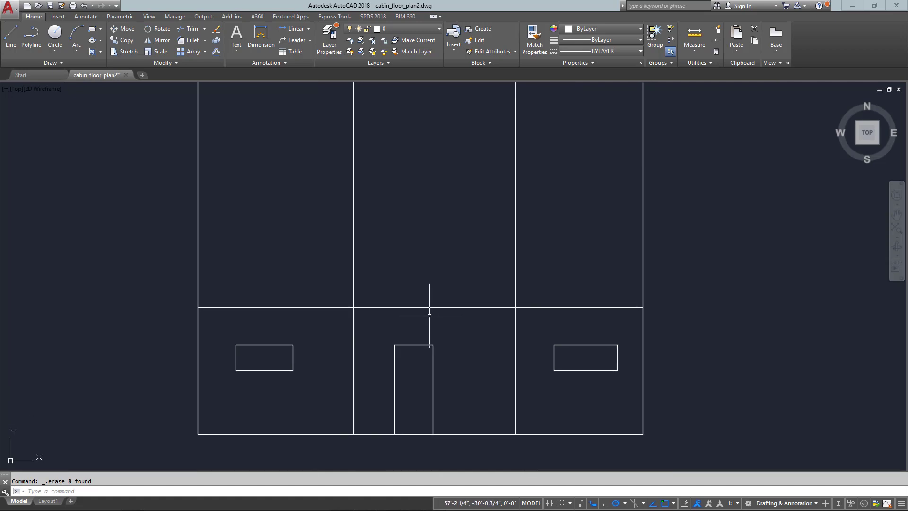
scroll(441, 274, down, 1)
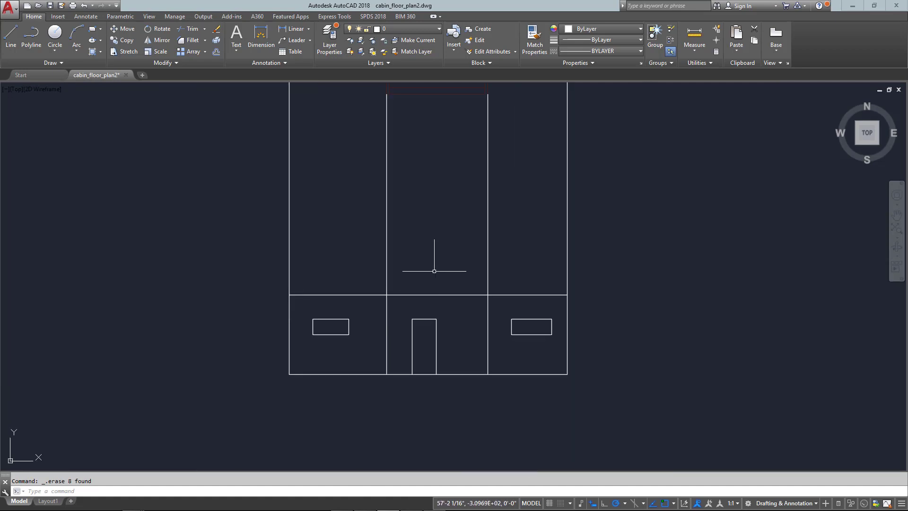
middle_drag(433, 270, 447, 291)
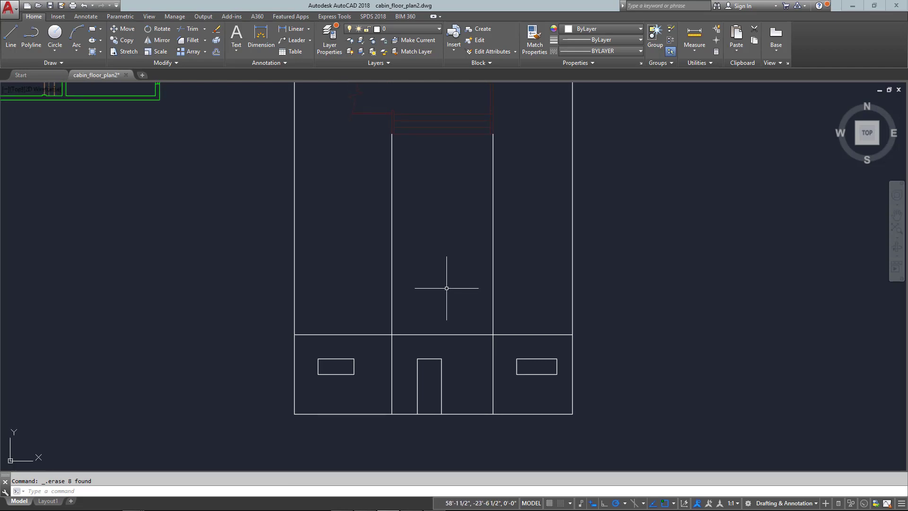
key(Return)
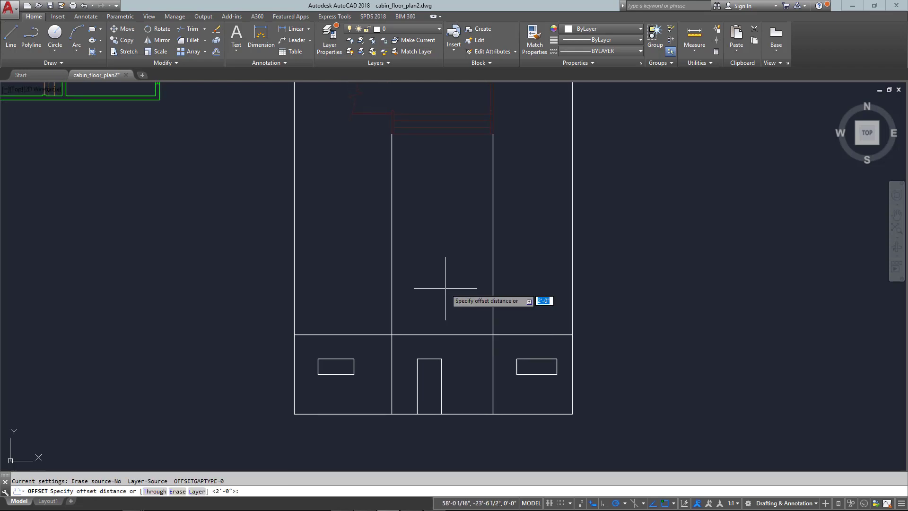
text(5')
key(Return)
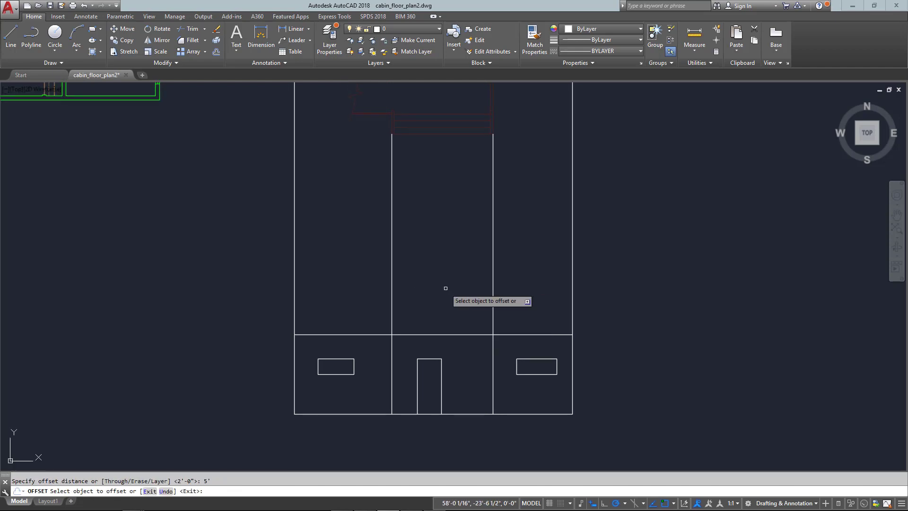
click(452, 335)
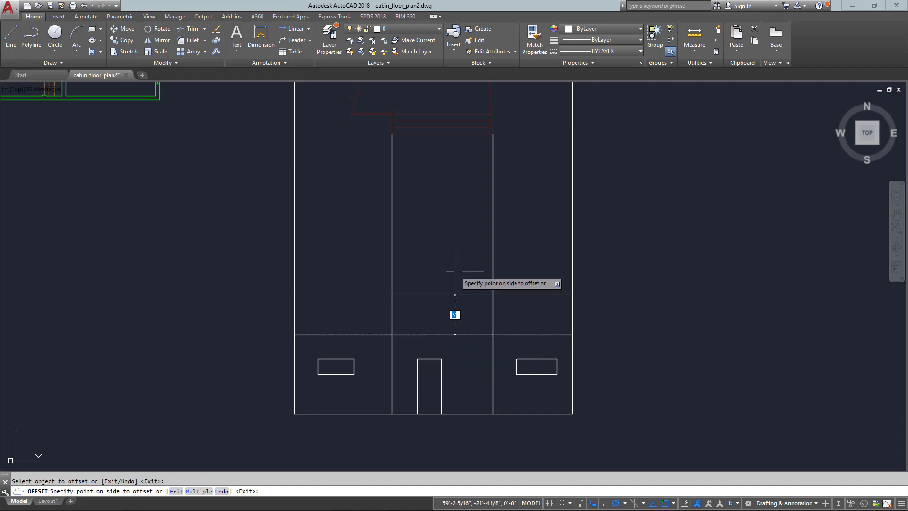
click(444, 319)
key(Return)
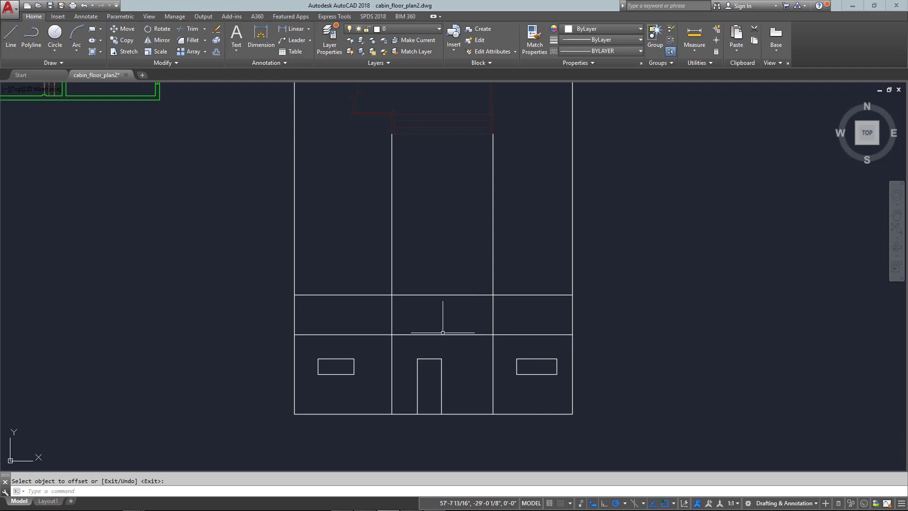
Examine the dimensioned roof profile drawing for its ridge height, half span and eave overhang.
scroll(455, 319, down, 7)
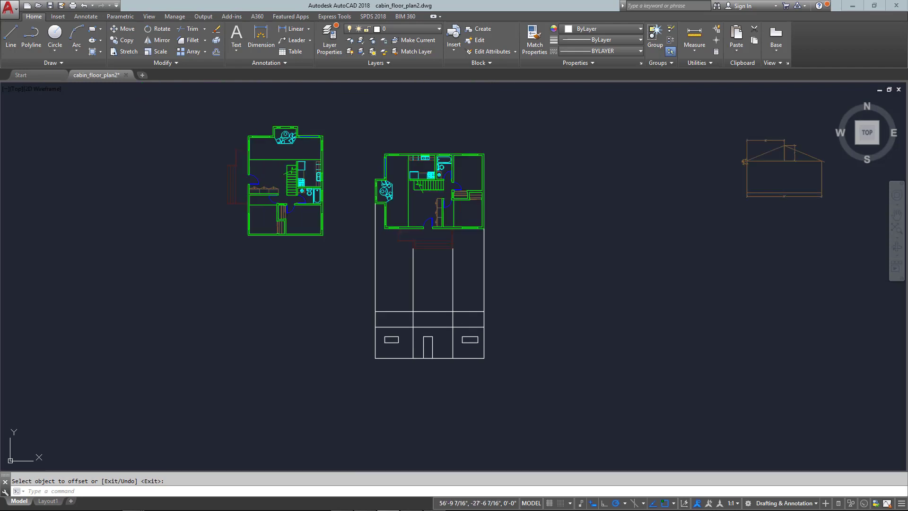
scroll(640, 205, up, 5)
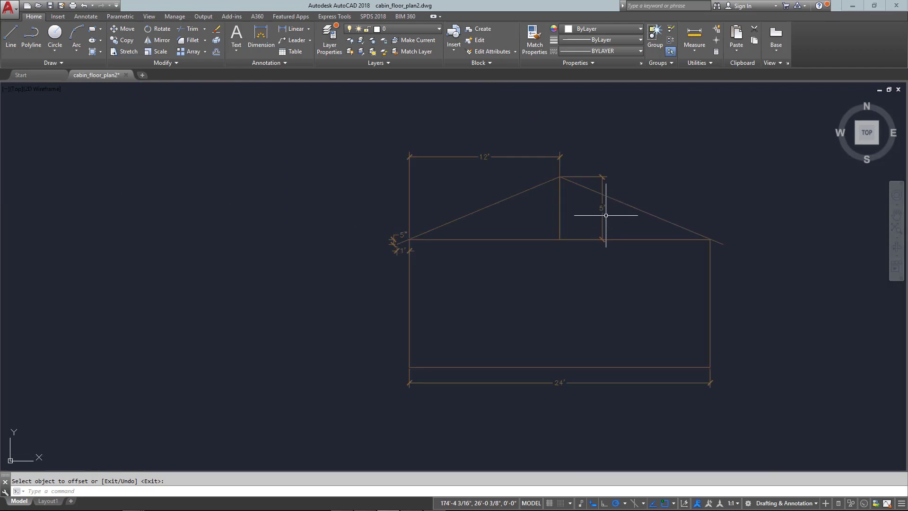
scroll(539, 212, up, 2)
middle_drag(523, 214, 521, 210)
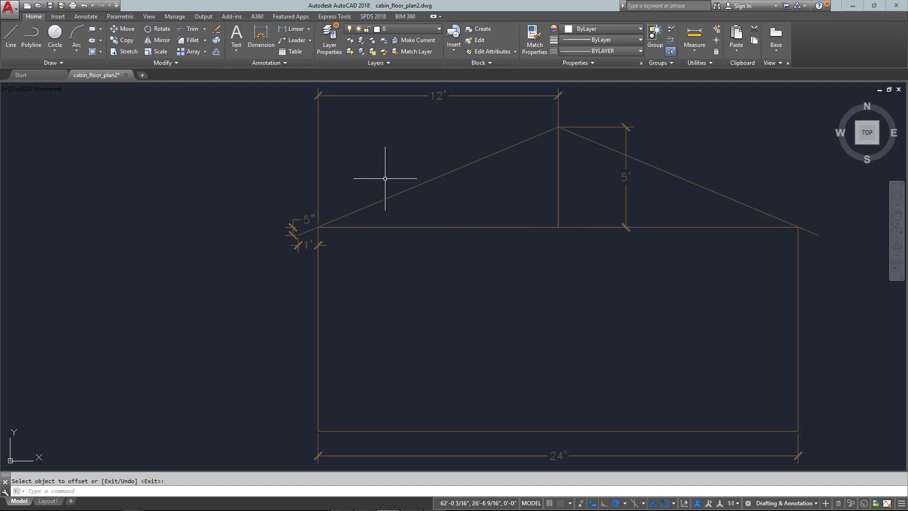
scroll(290, 212, up, 5)
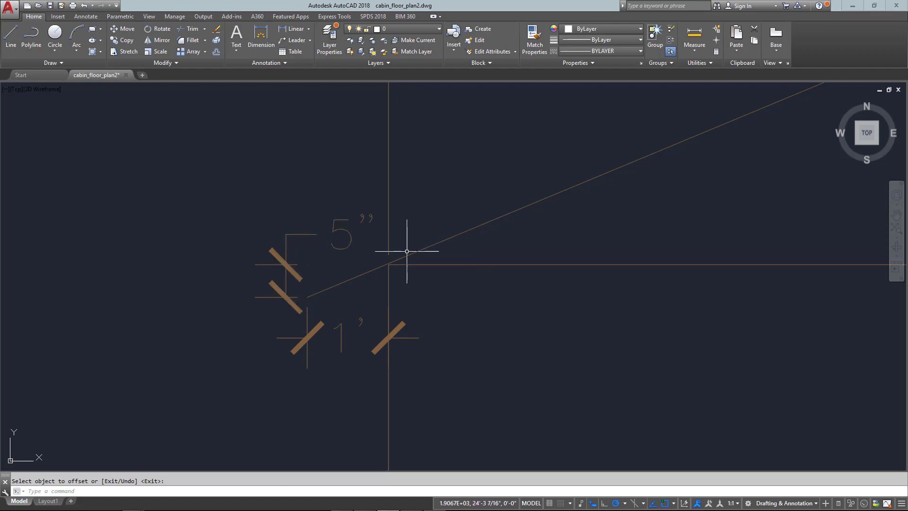
Offset the elevation's top-of-wall line downward by 5" to mark the roof eave.
scroll(406, 249, down, 8)
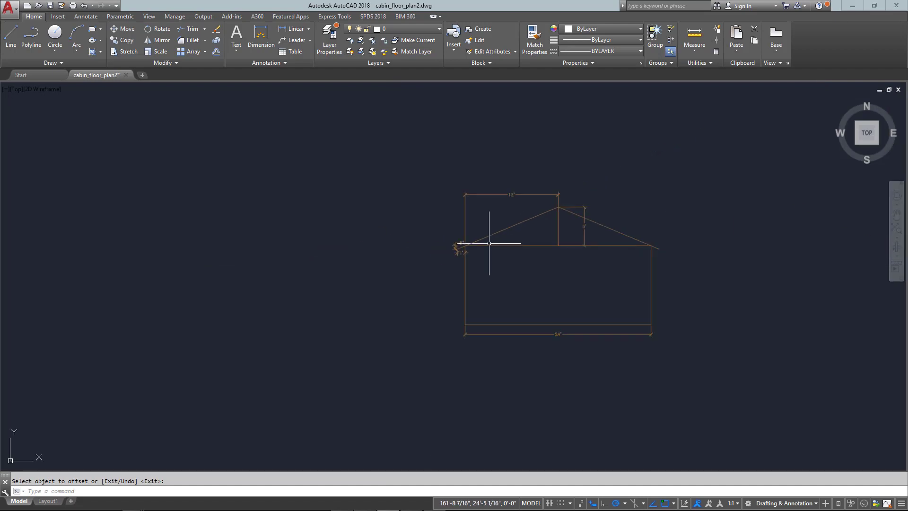
scroll(259, 364, up, 7)
middle_drag(321, 260, 325, 298)
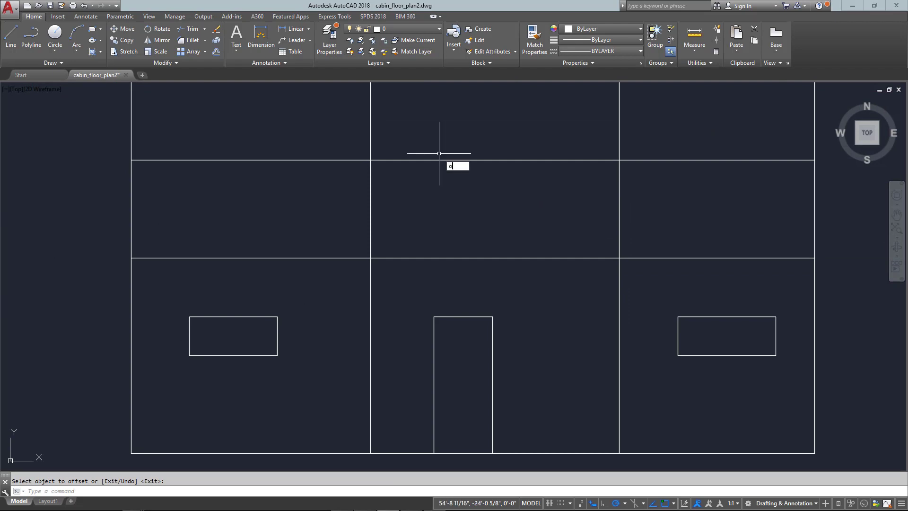
key(Return)
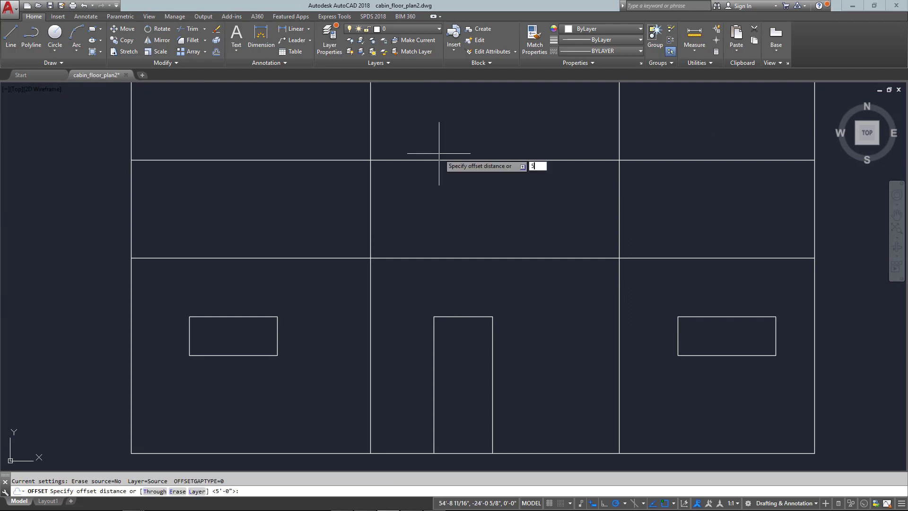
key(Return)
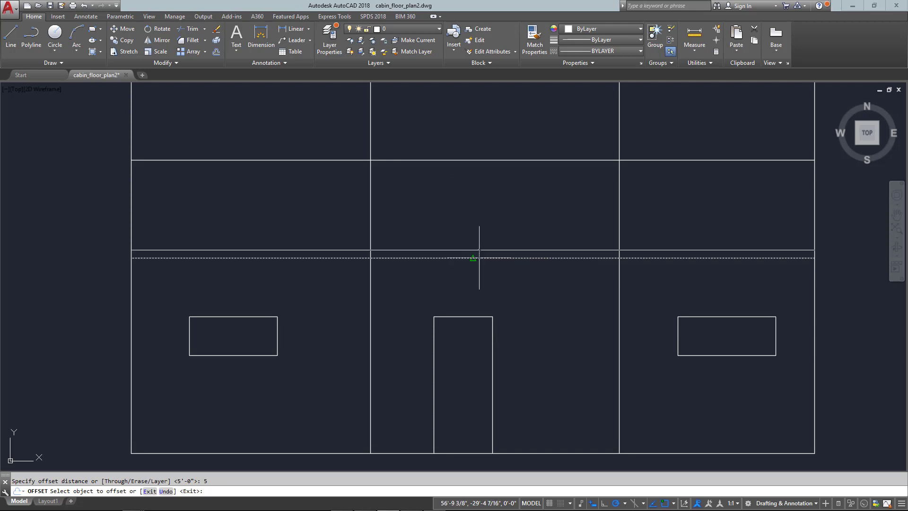
click(479, 258)
click(488, 279)
key(Escape)
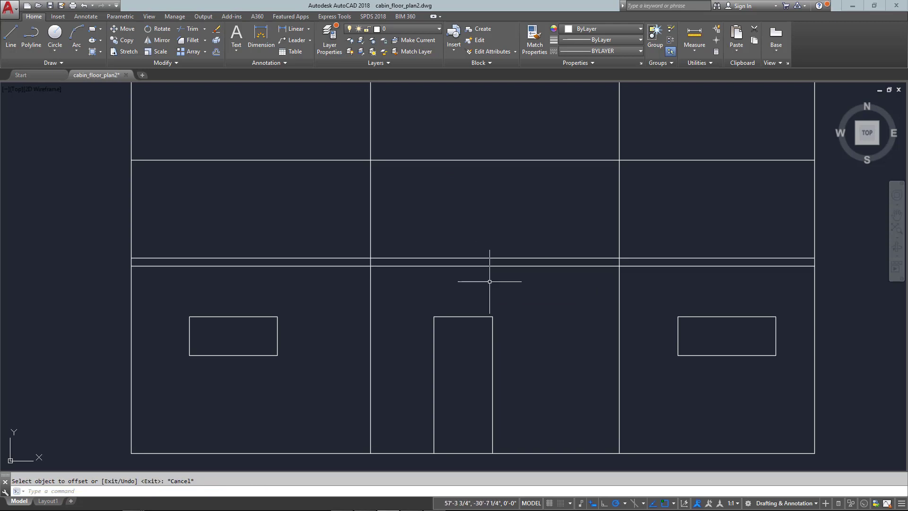
Trim all projection lines above the ridge line and the two inner ones between the ridge and top-of-wall lines.
scroll(602, 268, down, 2)
text(tr)
key(Return)
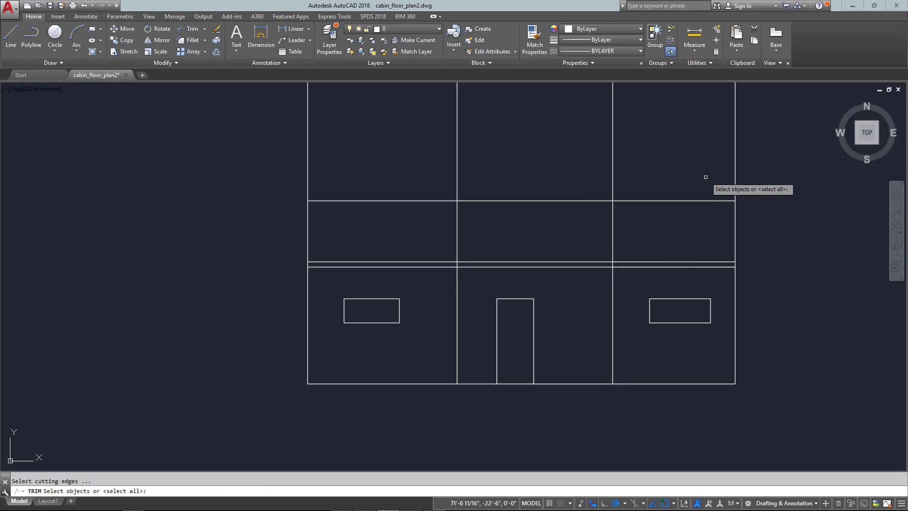
key(Return)
click(763, 159)
click(158, 164)
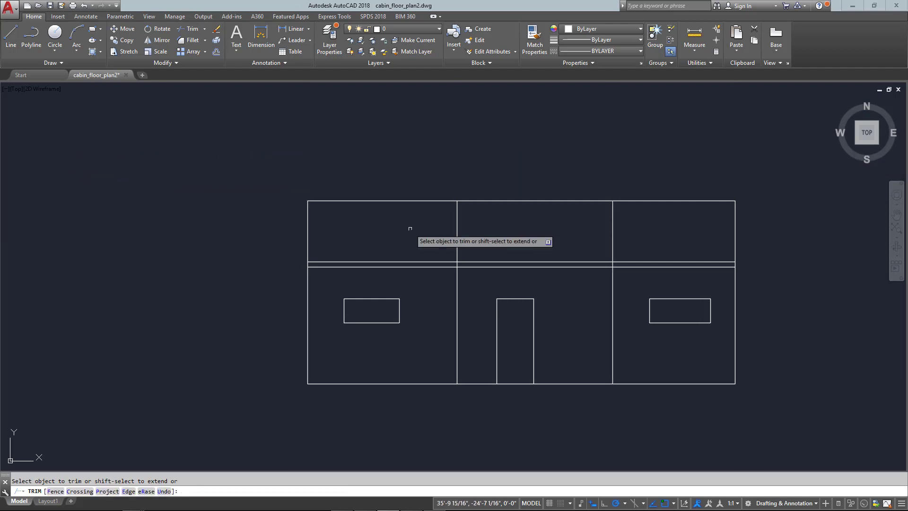
click(676, 220)
click(447, 237)
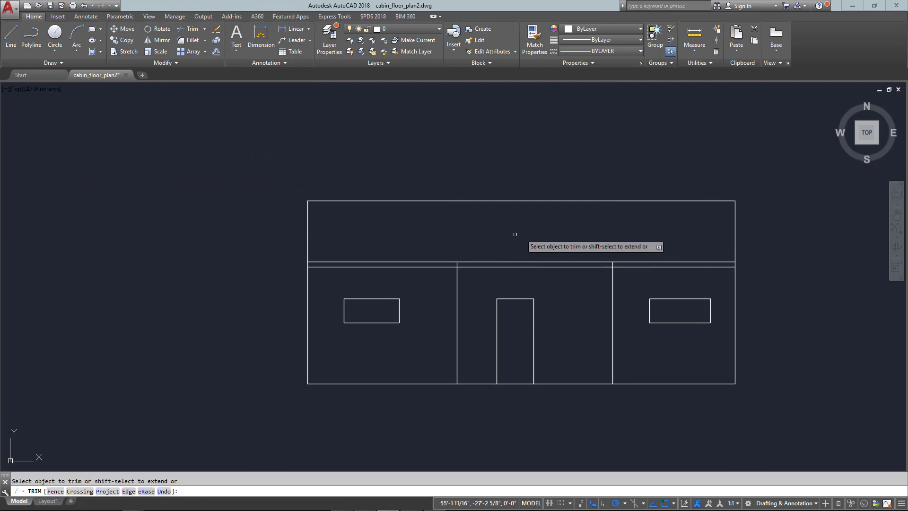
Trim the two inner projection lines between the top-of-wall line and the eave line.
scroll(470, 251, up, 7)
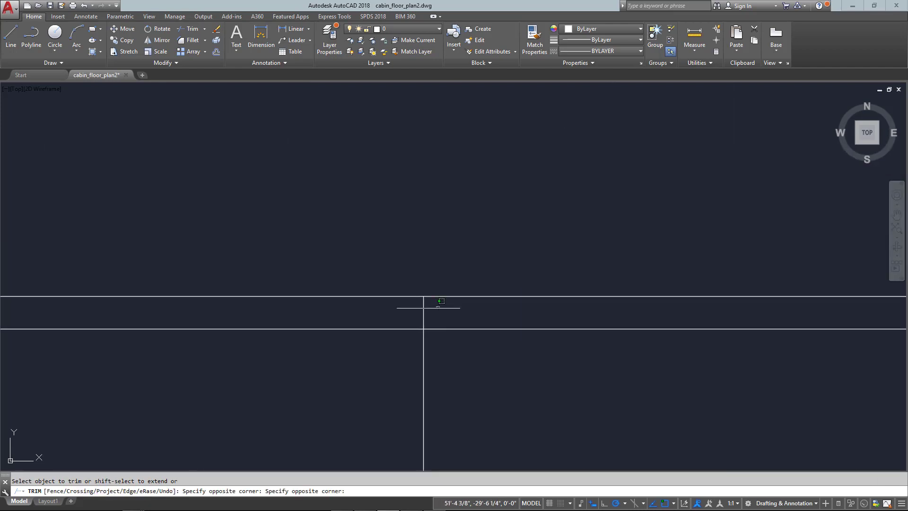
scroll(520, 326, down, 4)
scroll(713, 310, up, 4)
click(628, 332)
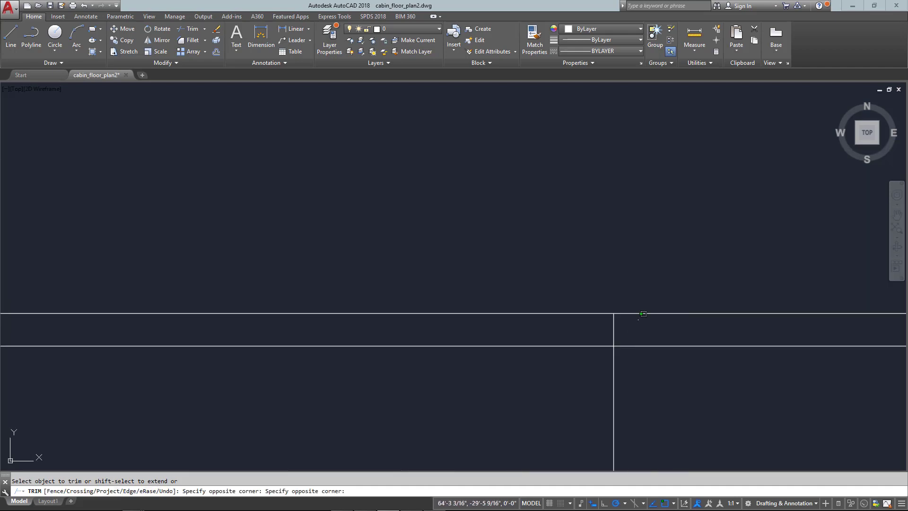
click(532, 337)
scroll(593, 294, down, 5)
scroll(557, 249, up, 1)
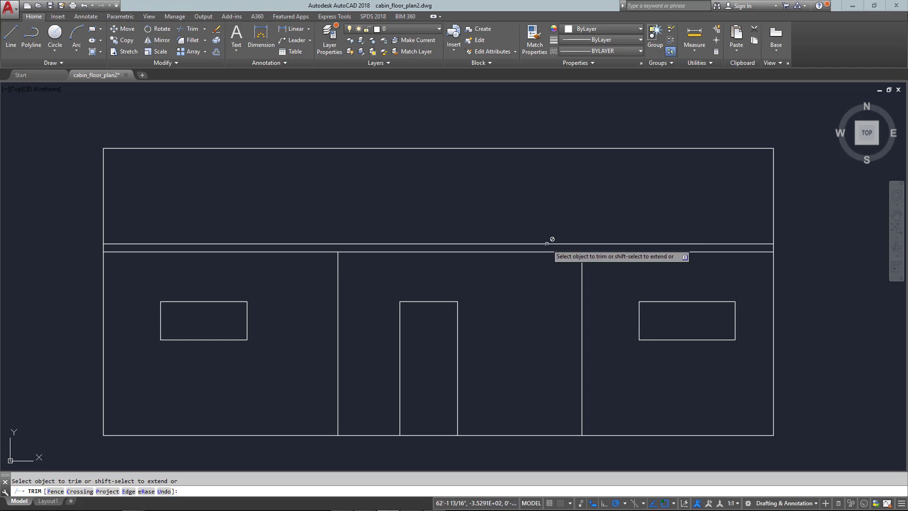
key(Escape)
Erase the top-of-wall line just above the eave line.
click(542, 244)
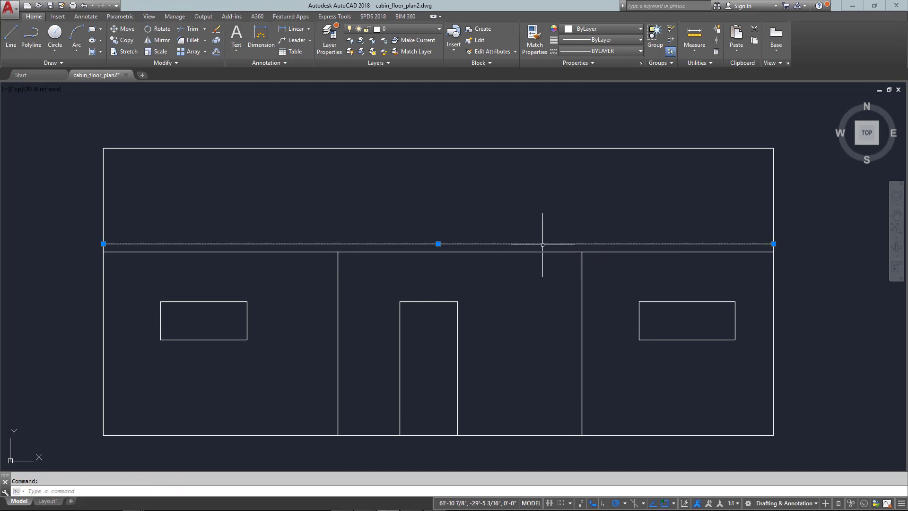
text(e)
key(Return)
click(597, 270)
click(563, 281)
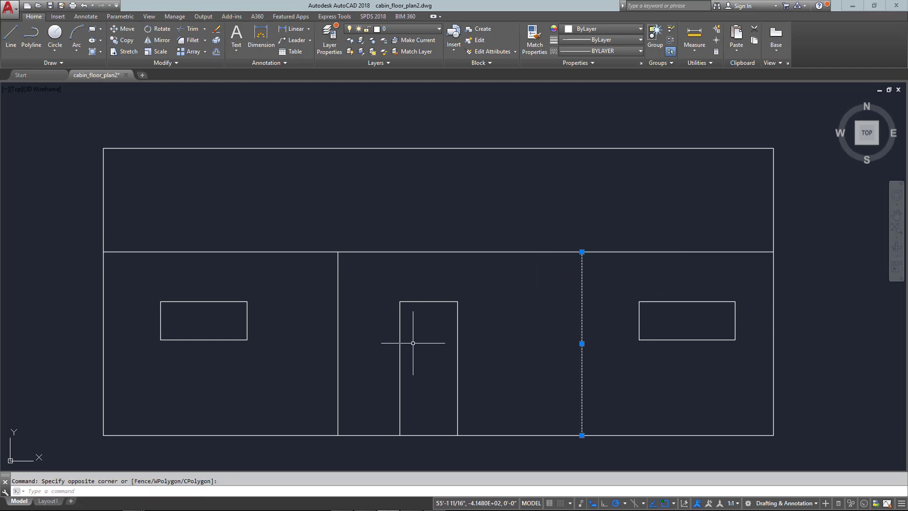
click(346, 289)
click(326, 301)
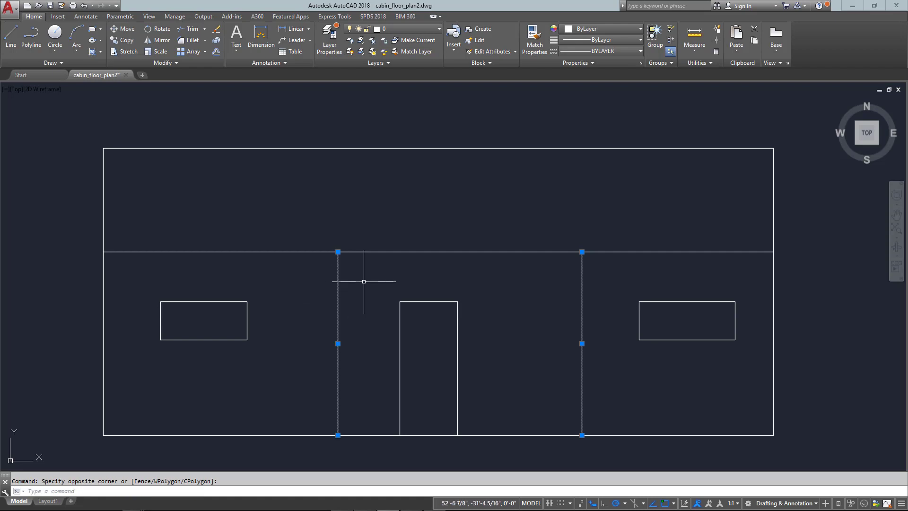
key(Escape)
Stretch the left inner projection line's upper end straight down to about 3'-11" below the wall base line.
click(337, 263)
click(337, 252)
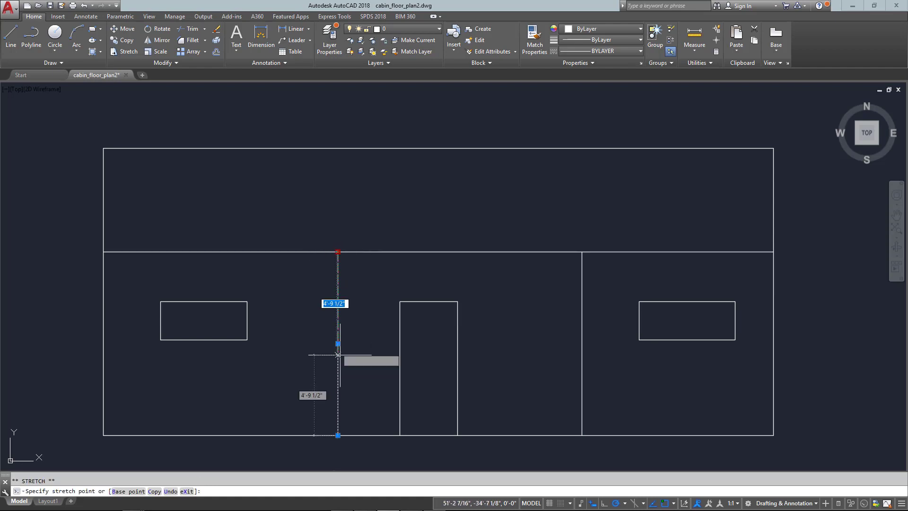
middle_drag(337, 354, 361, 247)
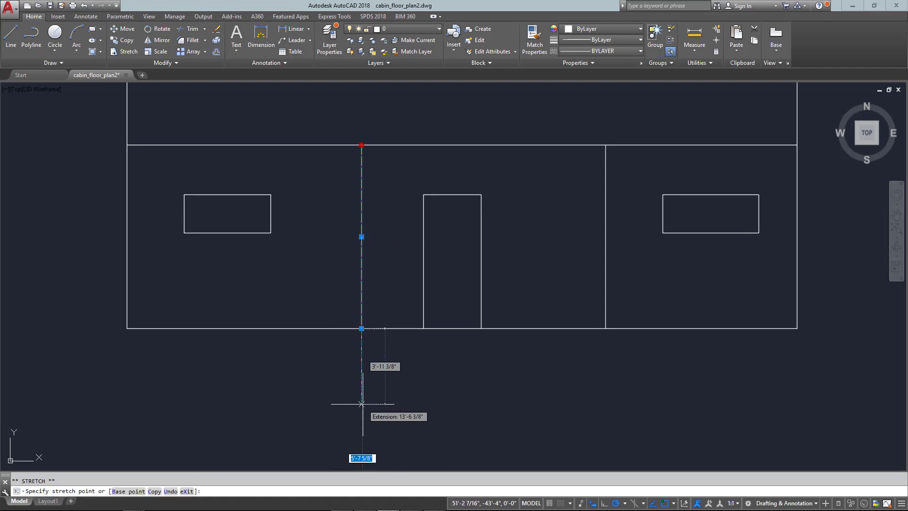
click(361, 404)
key(Escape)
Stretch the right inner projection line's upper end straight down below the wall base line to form the other stair side.
click(612, 229)
click(586, 256)
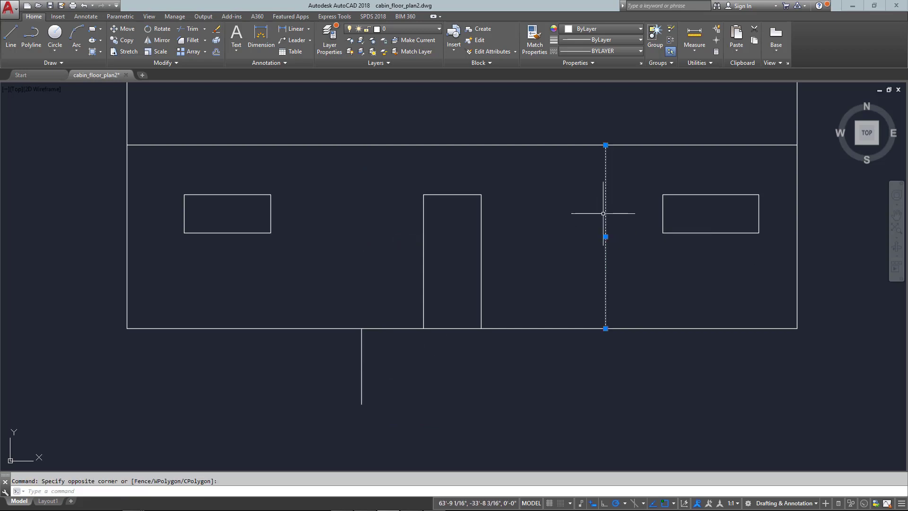
click(605, 145)
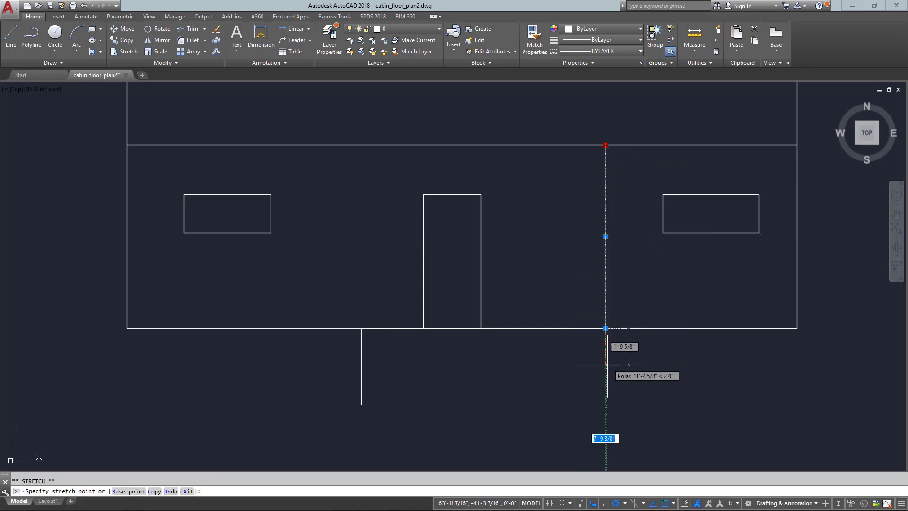
click(606, 398)
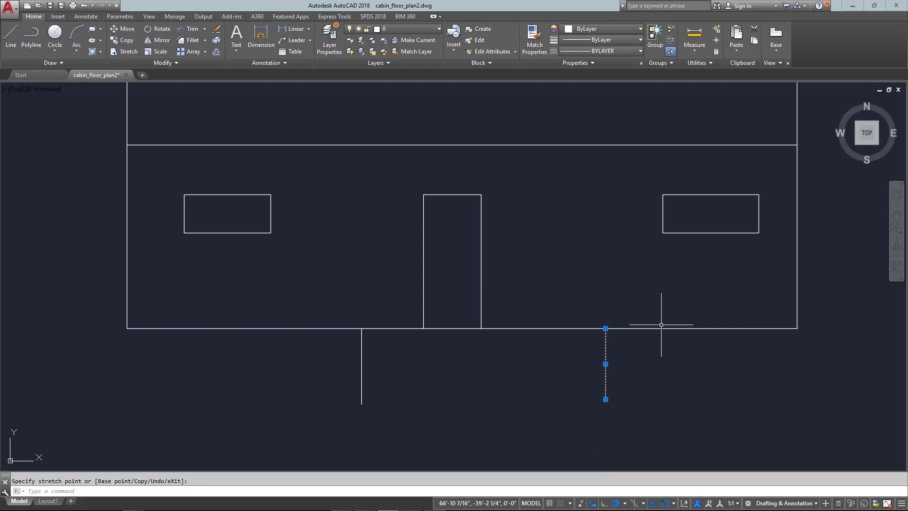
key(Escape)
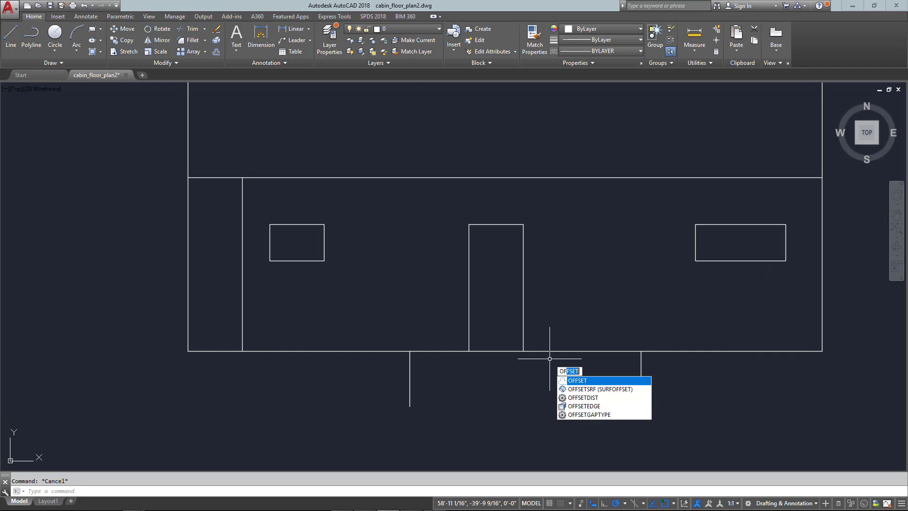
Offset the wall base line downward three times in succession at 7" spacing to create the stair risers.
key(Return)
text(7)
key(Return)
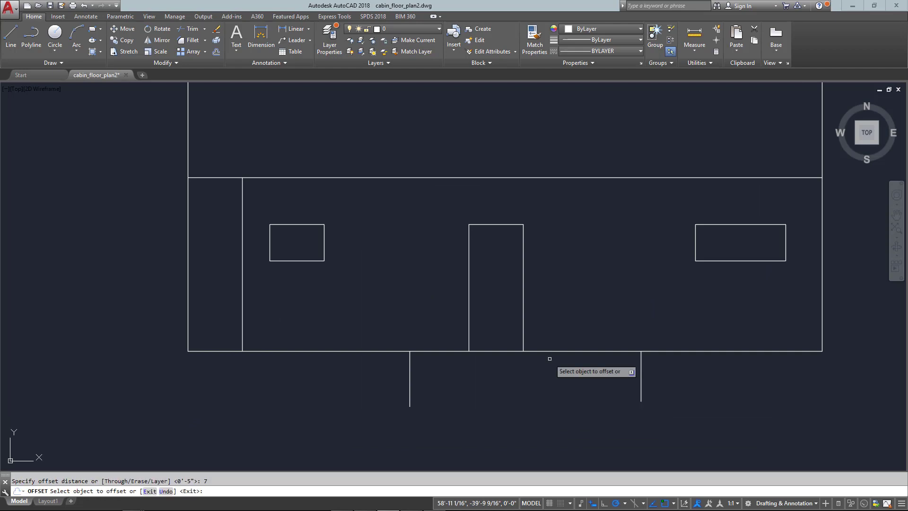
click(555, 351)
click(553, 366)
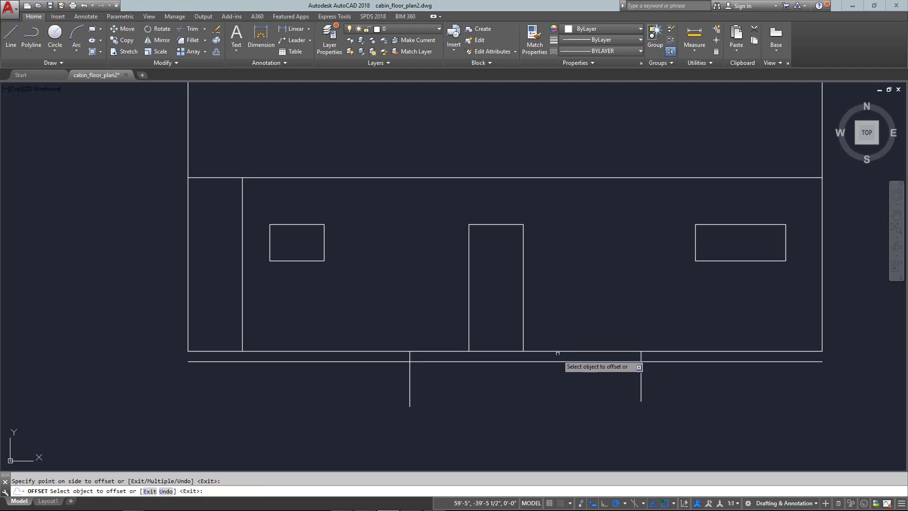
click(554, 361)
click(552, 378)
click(552, 372)
click(551, 401)
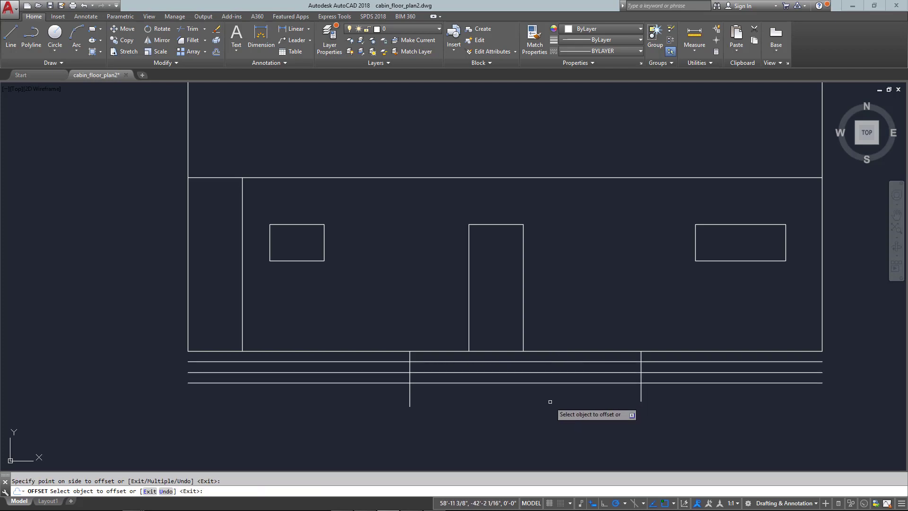
key(Escape)
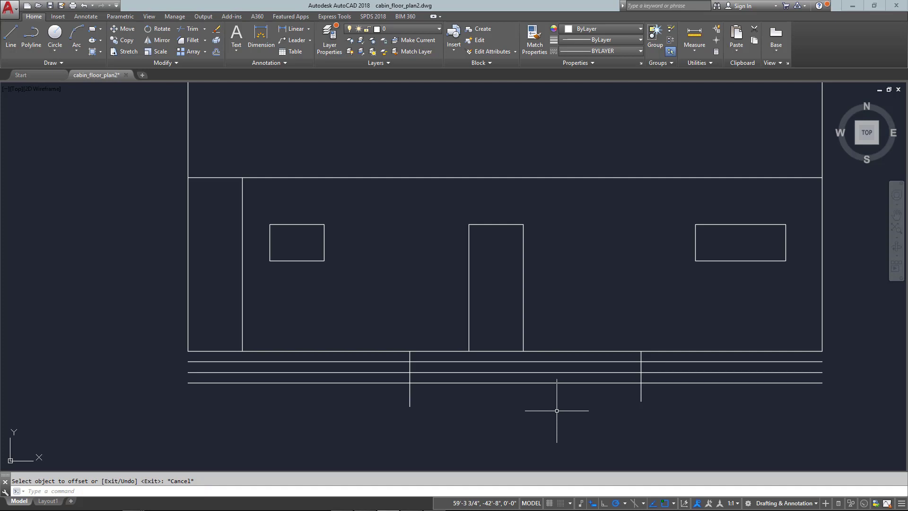
Trim the three stair lines outside the two vertical stair side lines, using those side lines as cutting edges.
text(tr)
key(Return)
click(655, 391)
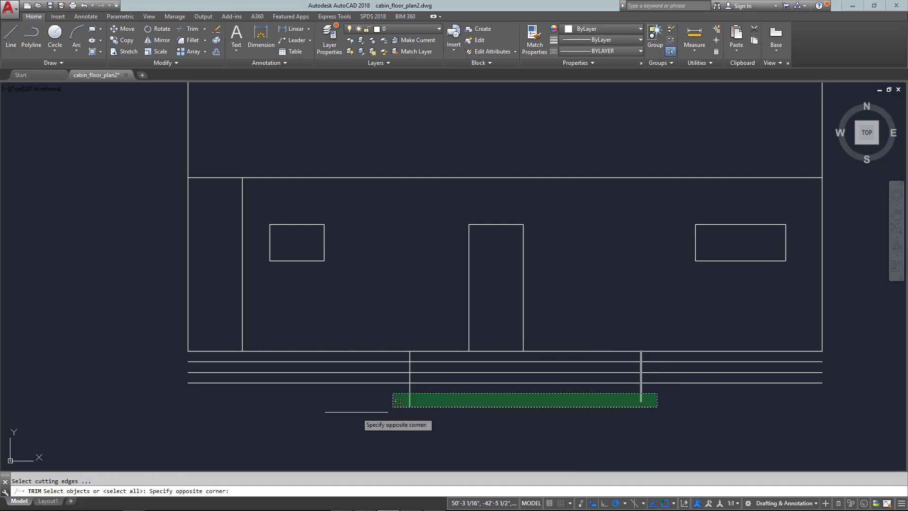
click(210, 418)
key(Return)
drag(666, 400, 671, 360)
drag(331, 401, 324, 361)
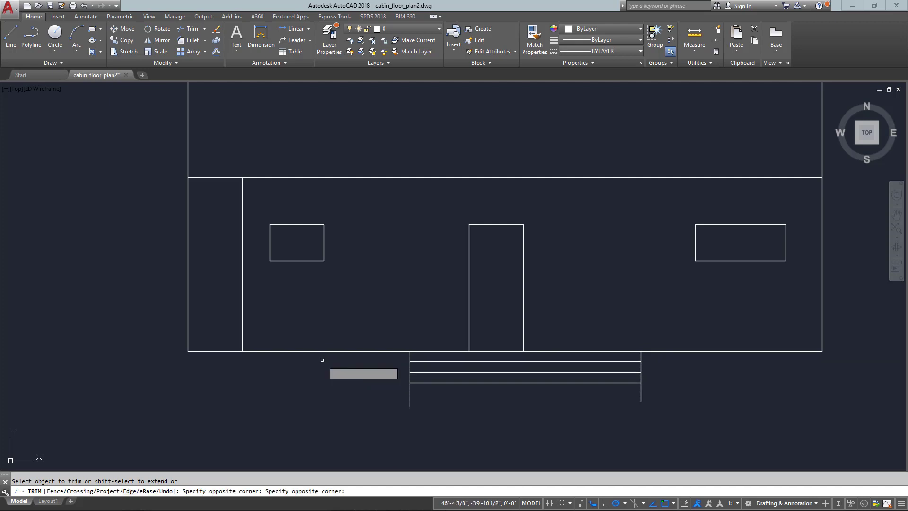
key(Escape)
Examine the deck and stair layout along the front wall of the rotated floor plan.
scroll(256, 169, down, 5)
scroll(603, 284, up, 6)
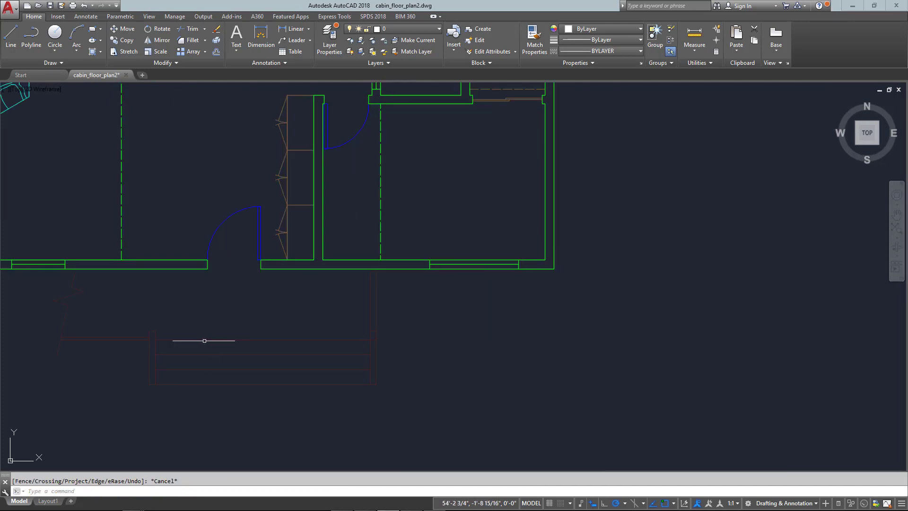
middle_drag(292, 330, 587, 335)
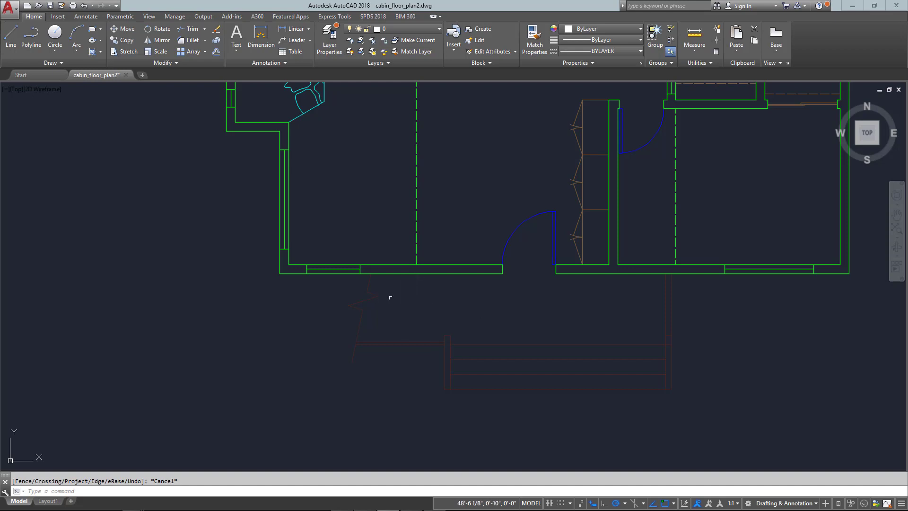
scroll(289, 261, down, 3)
middle_drag(284, 263, 463, 294)
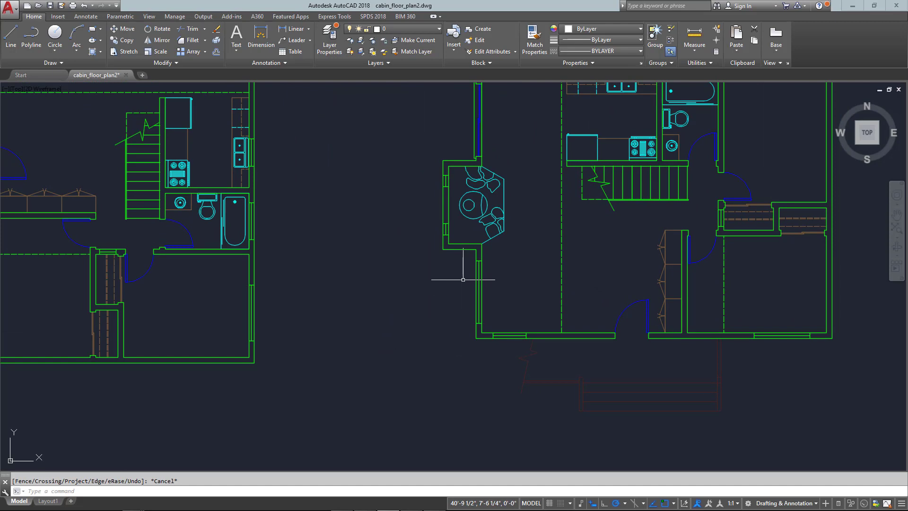
scroll(459, 304, down, 2)
scroll(534, 367, down, 5)
middle_drag(470, 371, 517, 294)
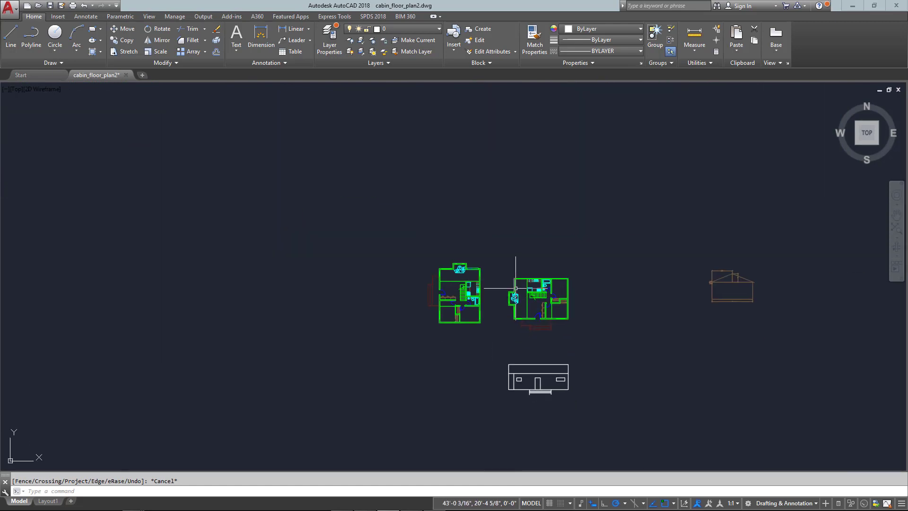
Offset the inner vertical line of the left wall recess 10' to the left to mark the deck's outer edge.
scroll(517, 294, up, 5)
middle_drag(523, 370, 465, 278)
scroll(480, 329, up, 4)
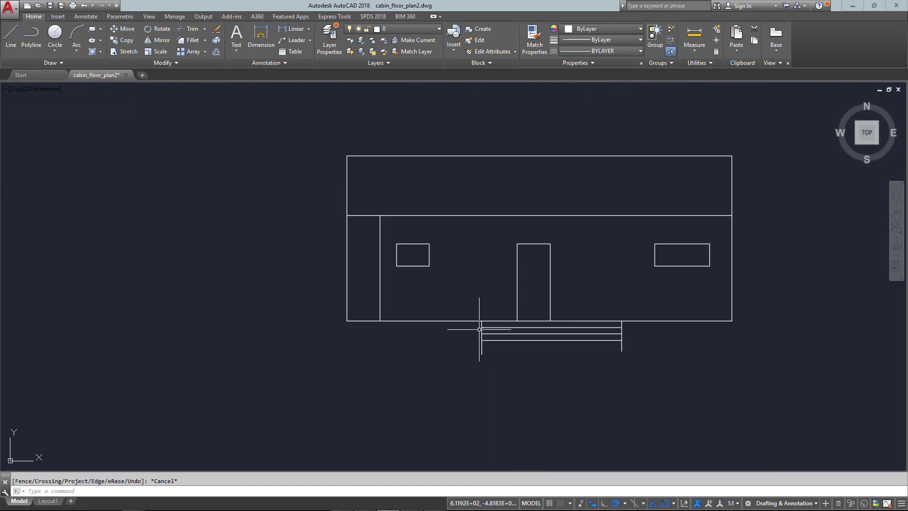
middle_drag(482, 324, 469, 310)
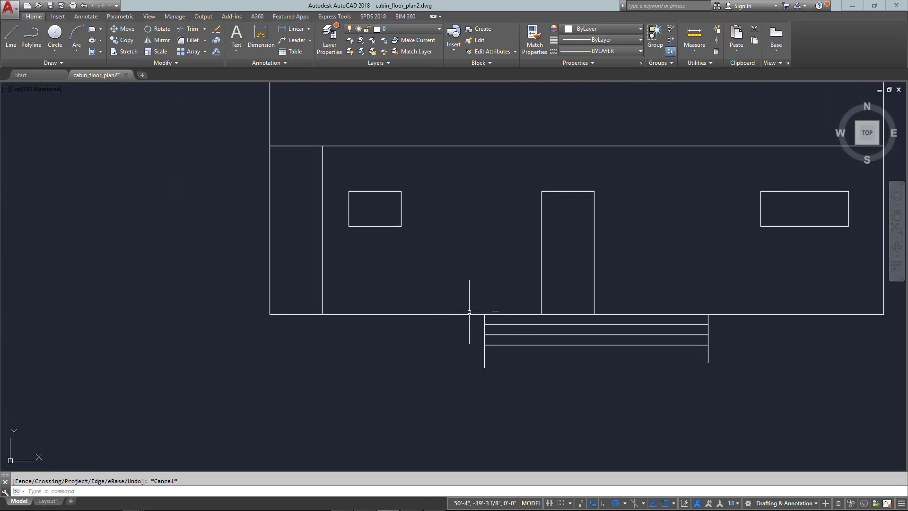
key(Return)
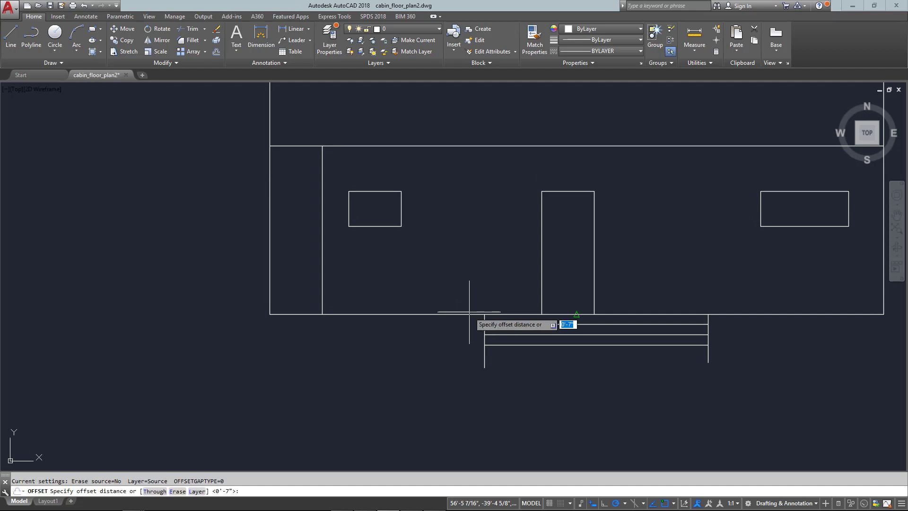
text(10')
key(Return)
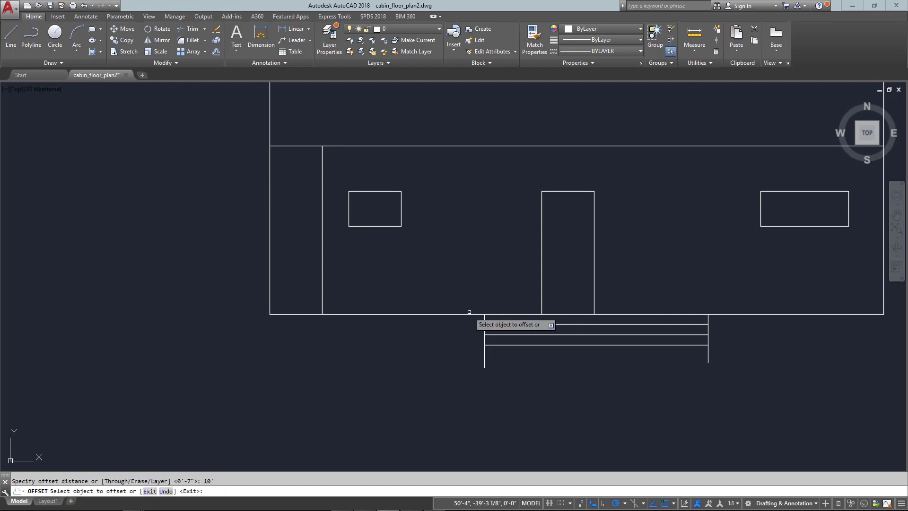
click(323, 283)
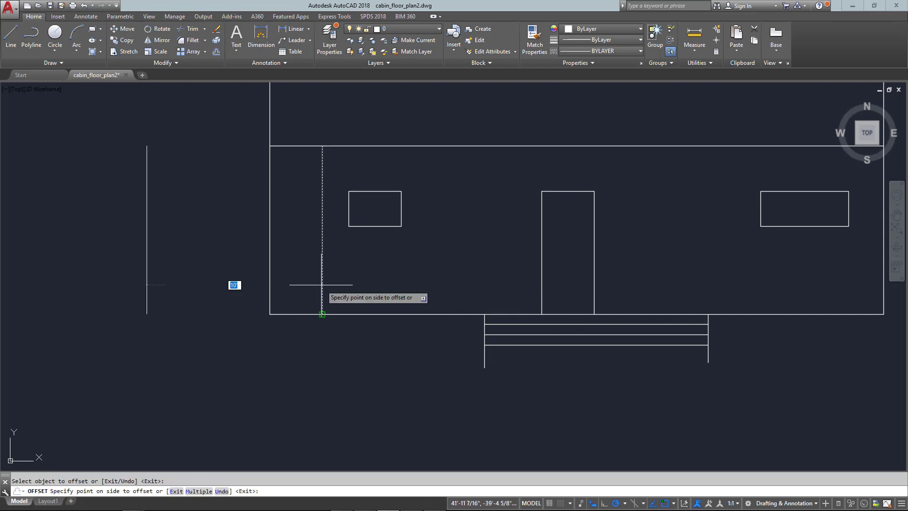
click(192, 326)
key(Escape)
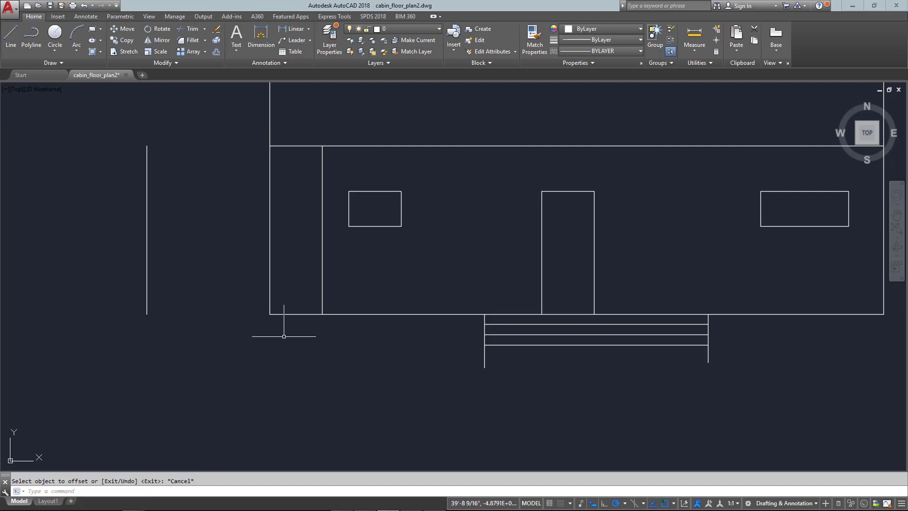
Stretch the left end of the wall base line to the lower end of the offset deck edge line.
click(291, 314)
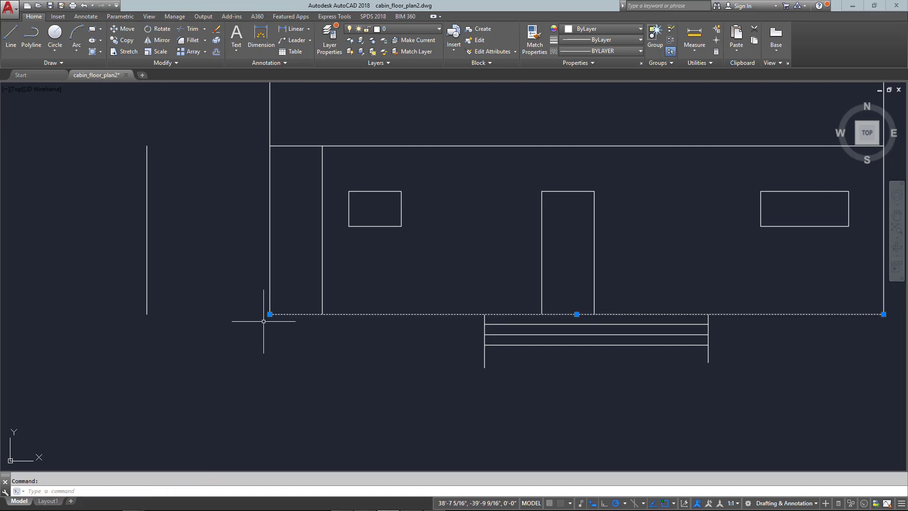
click(269, 314)
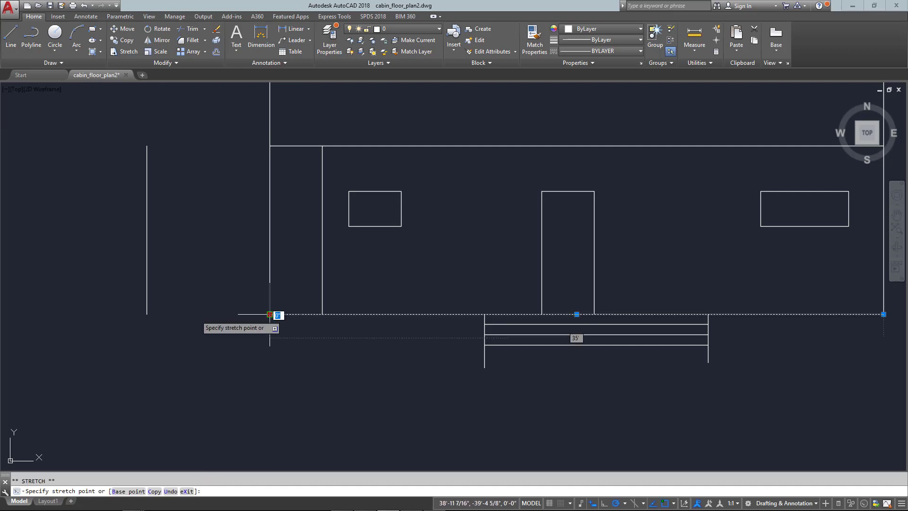
click(147, 314)
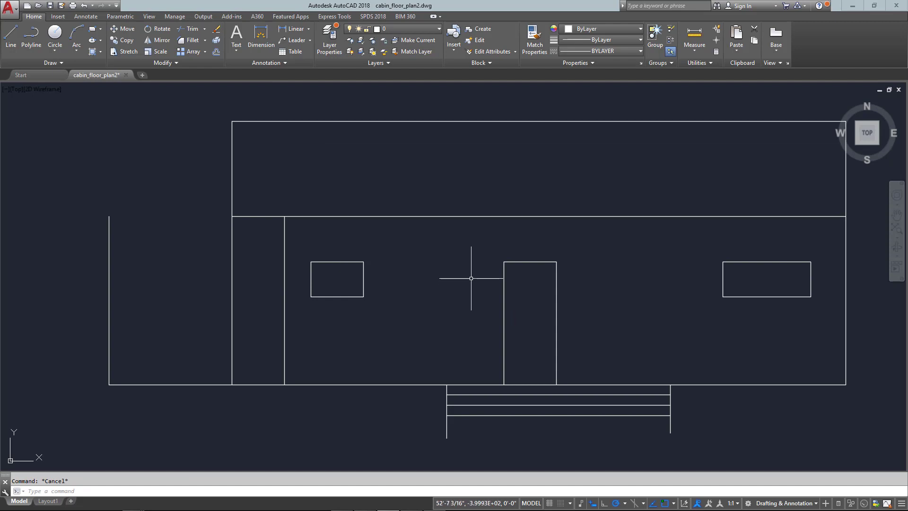
Offset the extended base line 3' upward to form the top line of the deck railing.
text(o)
key(Return)
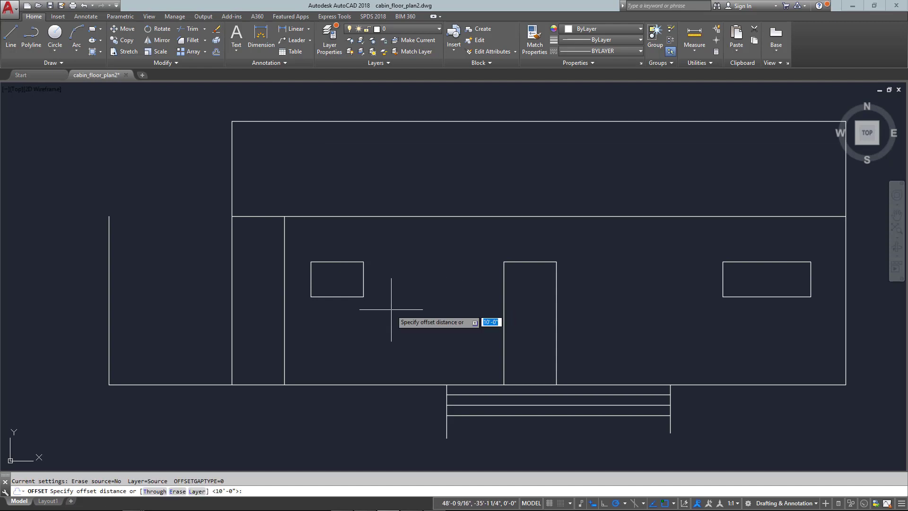
key(Return)
click(251, 384)
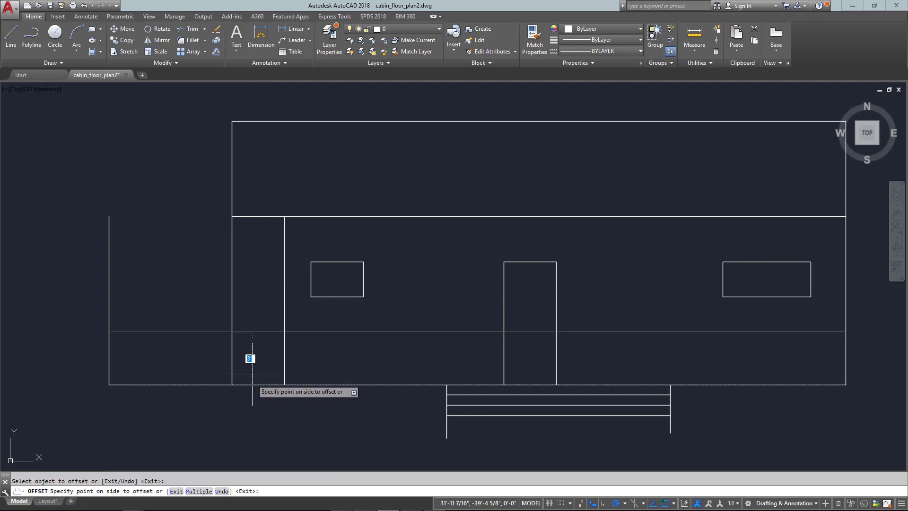
click(286, 348)
key(Escape)
Stretch the upper ends of the left and right stair side lines straight up to the railing top line.
click(480, 453)
click(436, 428)
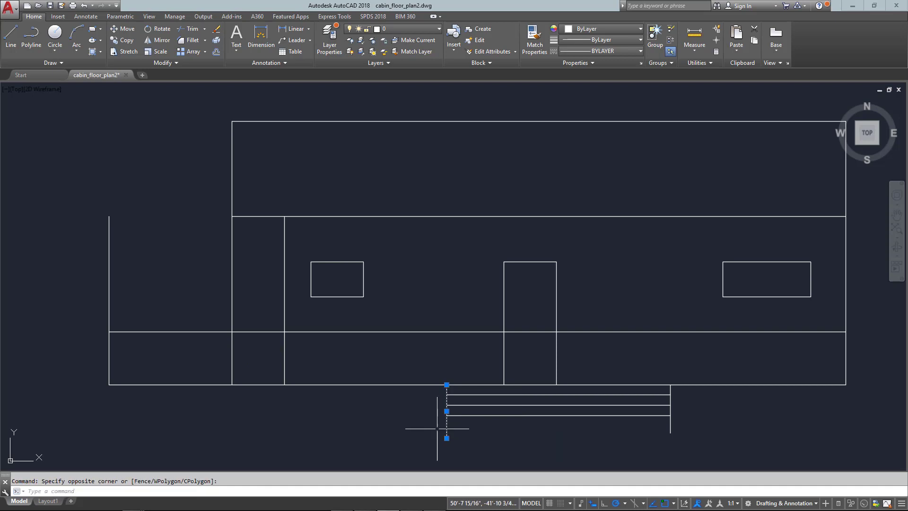
click(446, 385)
click(446, 331)
key(Escape)
click(685, 431)
click(660, 412)
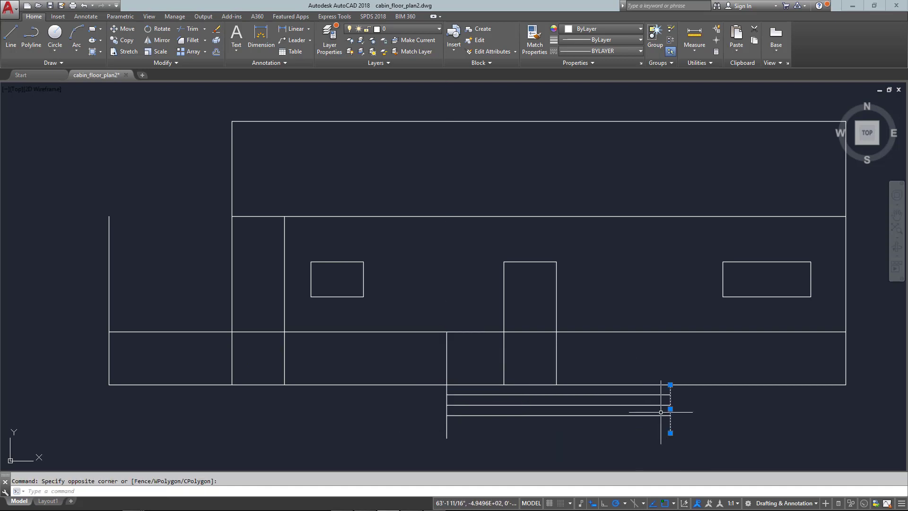
click(670, 384)
click(670, 331)
key(Escape)
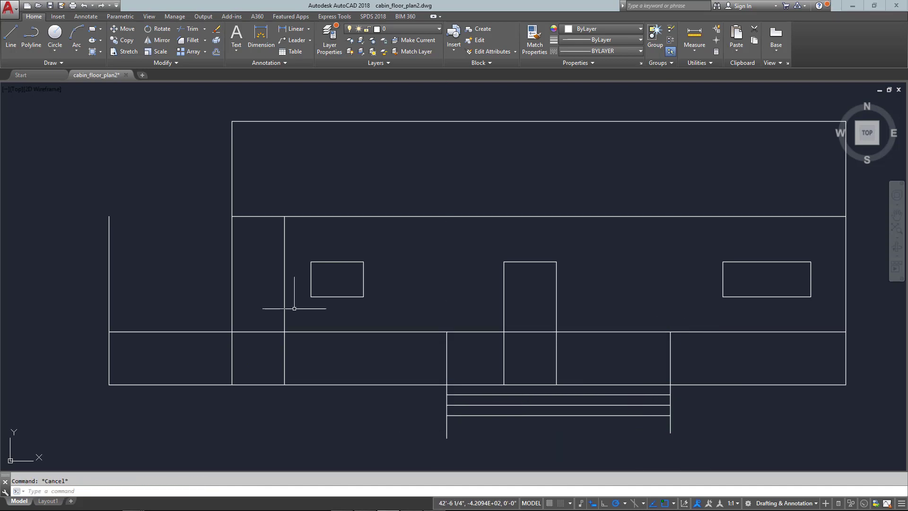
Trim the railing top line right of the left stair side, and trim the deck's outer edge line above the railing.
text(tr)
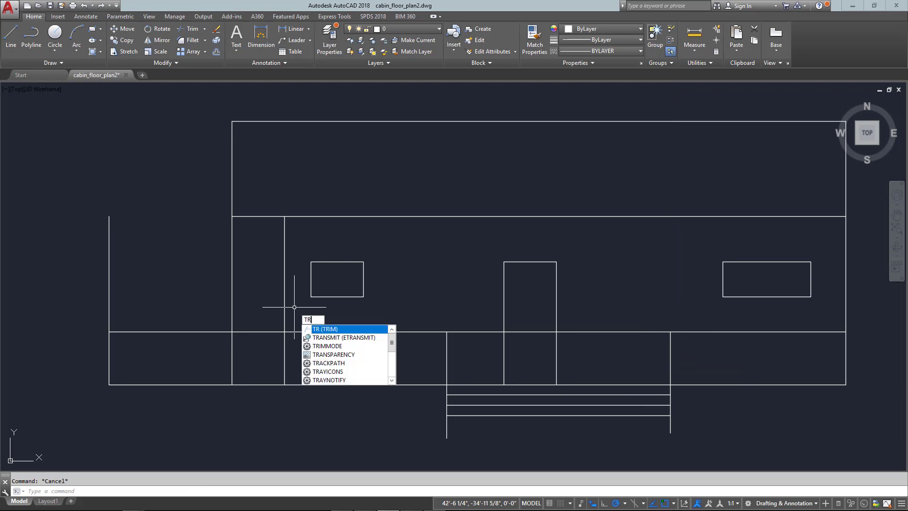
key(Return)
click(446, 349)
key(Return)
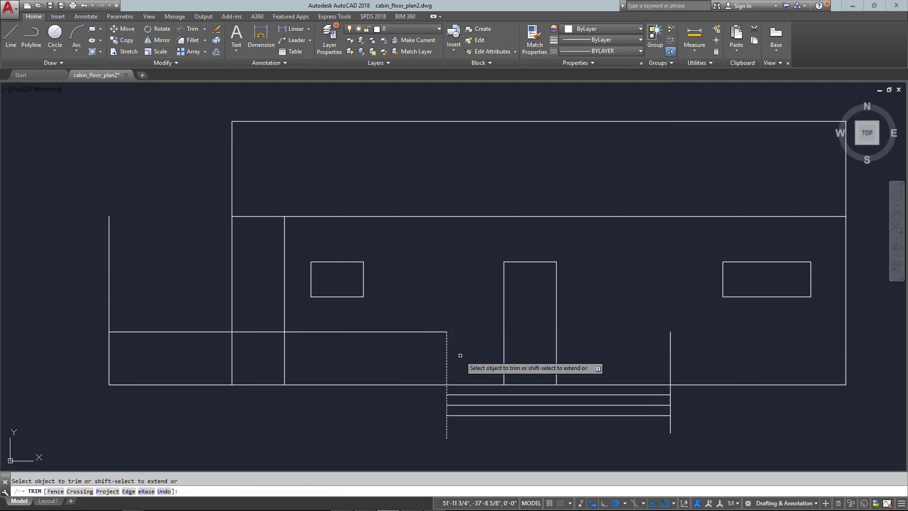
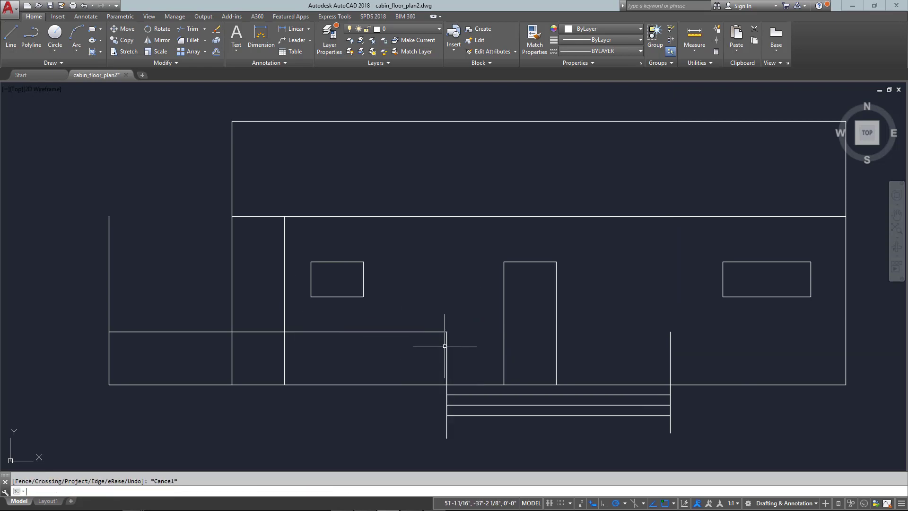
click(108, 283)
key(Escape)
Offset the railing top line's segment outside the left wall 6" downward.
scroll(206, 372, up, 2)
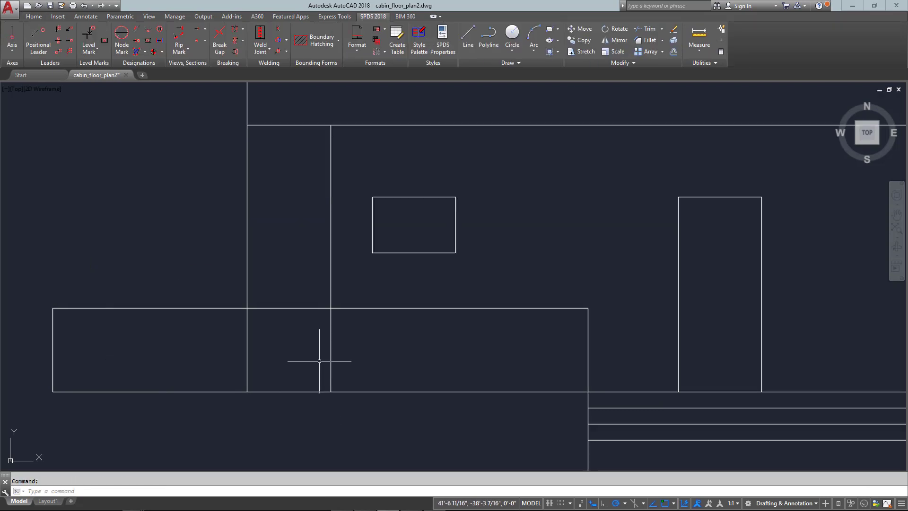
text(o)
key(Return)
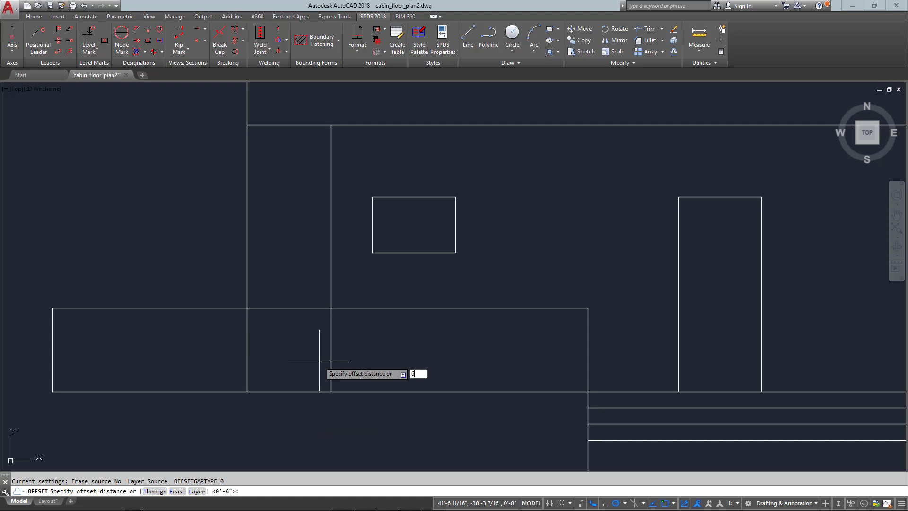
key(Return)
click(215, 308)
click(284, 347)
key(Escape)
Delete the left railing segment and its offset copy, and stretch the remaining railing line's left end to the deck's outer edge.
click(211, 304)
click(193, 343)
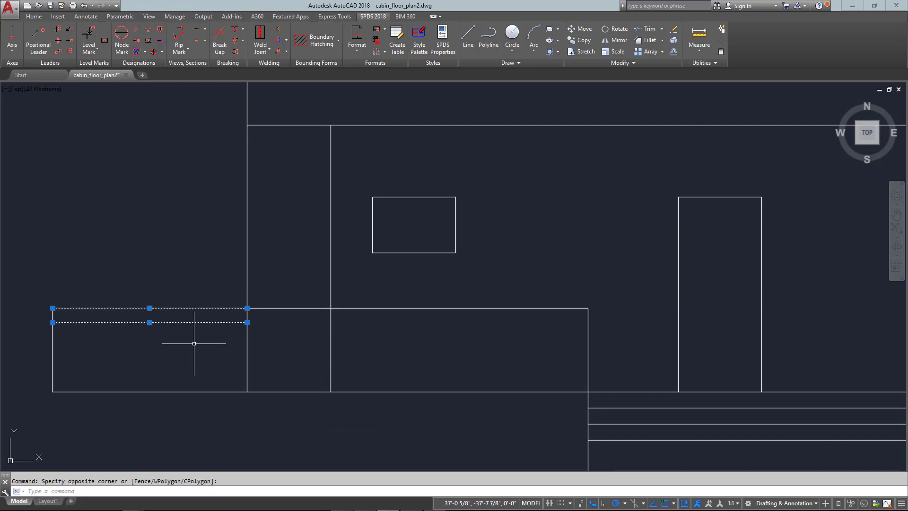
key(Return)
click(264, 307)
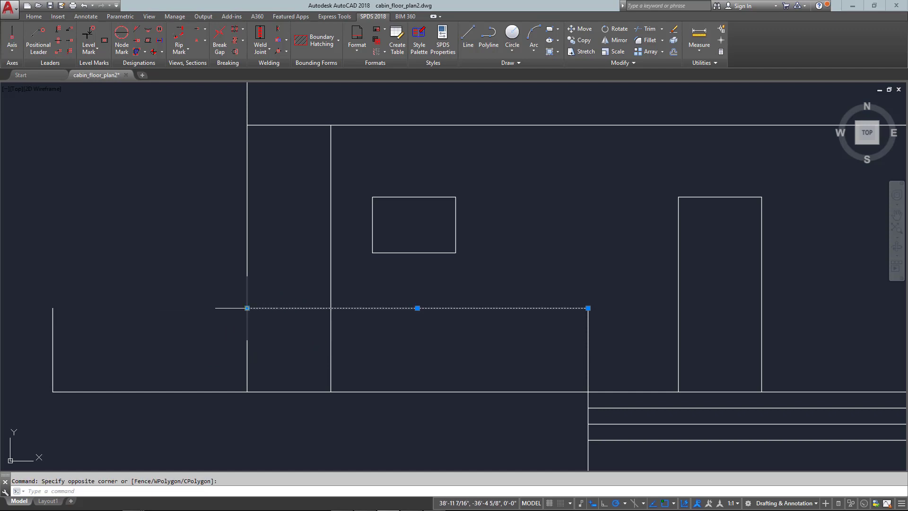
click(247, 308)
click(53, 307)
key(Escape)
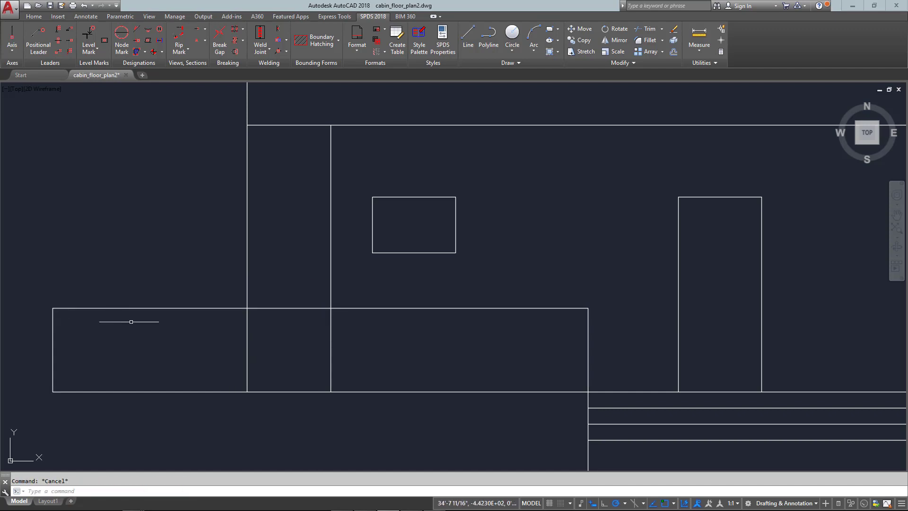
Offset the full railing top line 6" downward to form the underside of the top rail.
text(of)
key(Return)
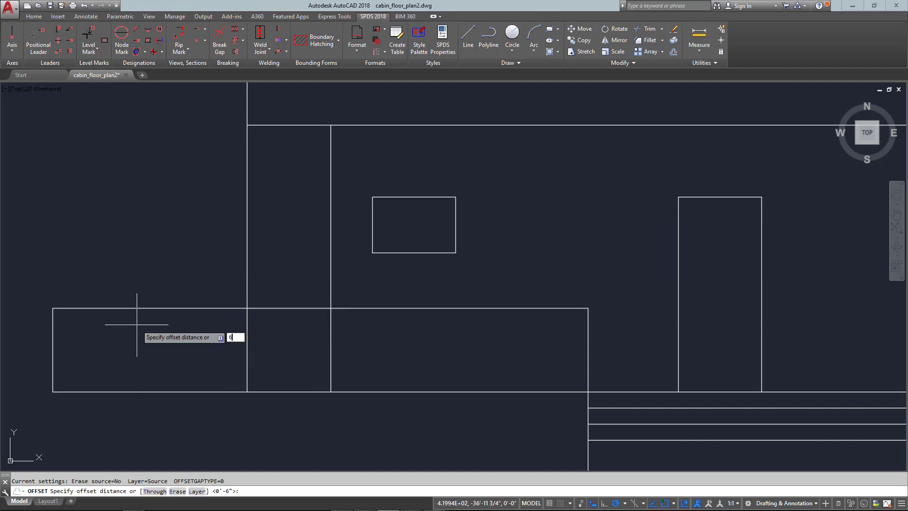
text(6)
key(Return)
click(161, 308)
click(159, 345)
key(Escape)
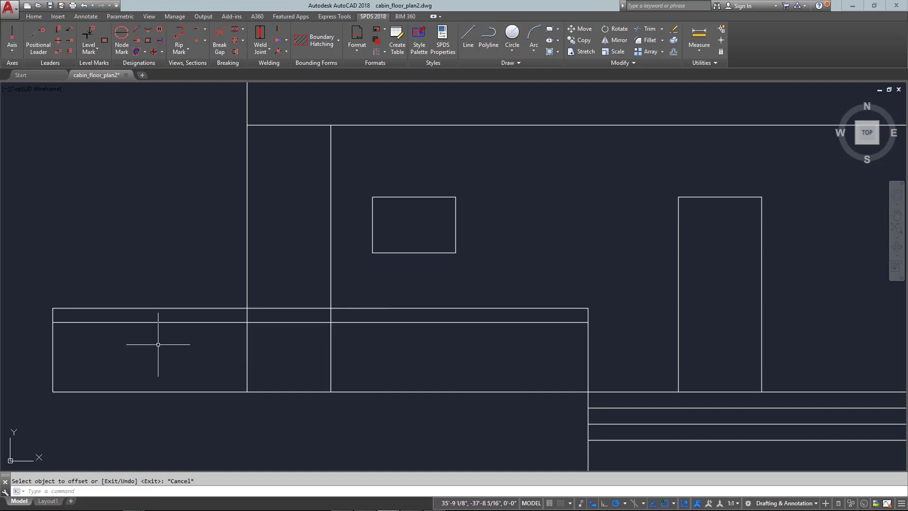
Offset the deck's outer edge line and the left stair side line 4" inward to form the railing's two end posts.
key(Return)
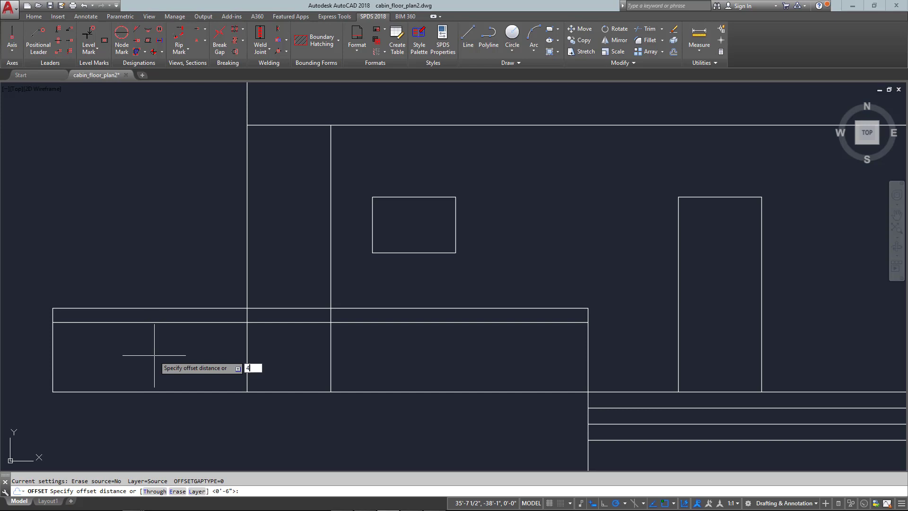
text(4)
key(Return)
click(54, 348)
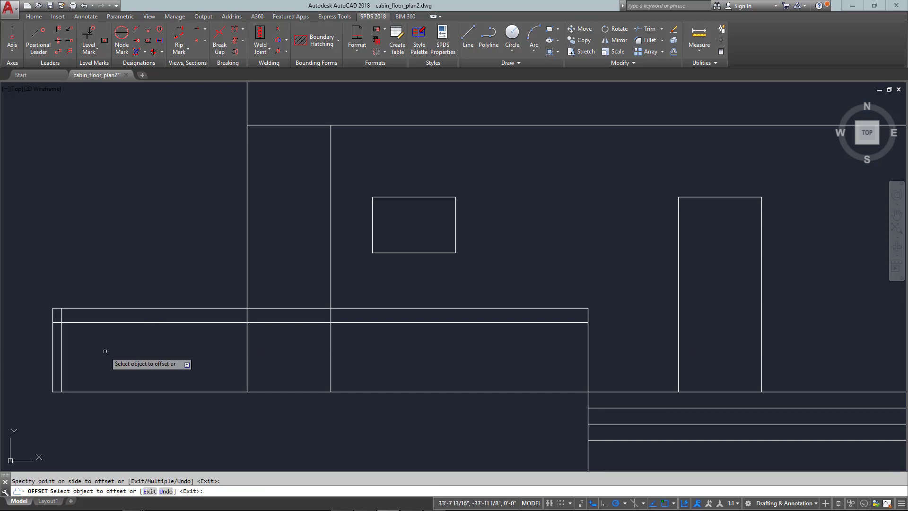
click(599, 352)
click(588, 353)
click(579, 359)
key(Escape)
Offset the right stair side line 4" to the right to form the post beside the stairs.
key(Return)
key(Return)
scroll(485, 339, down, 1)
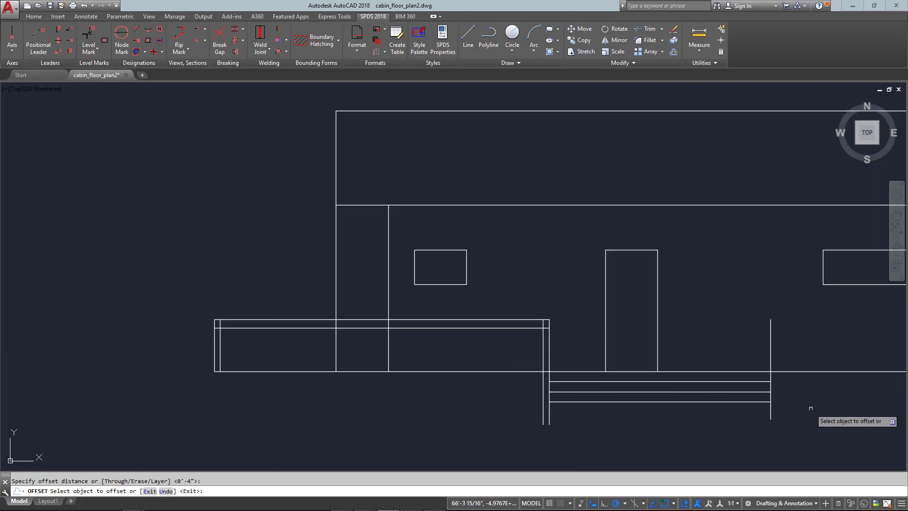
scroll(804, 416, up, 2)
click(755, 406)
click(774, 378)
key(Escape)
middle_drag(773, 378, 668, 334)
scroll(669, 334, up, 2)
Stretch the upper ends of both right post lines from the wall base line up to the railing top height.
text(s)
key(Return)
click(658, 298)
click(620, 316)
key(Return)
click(623, 307)
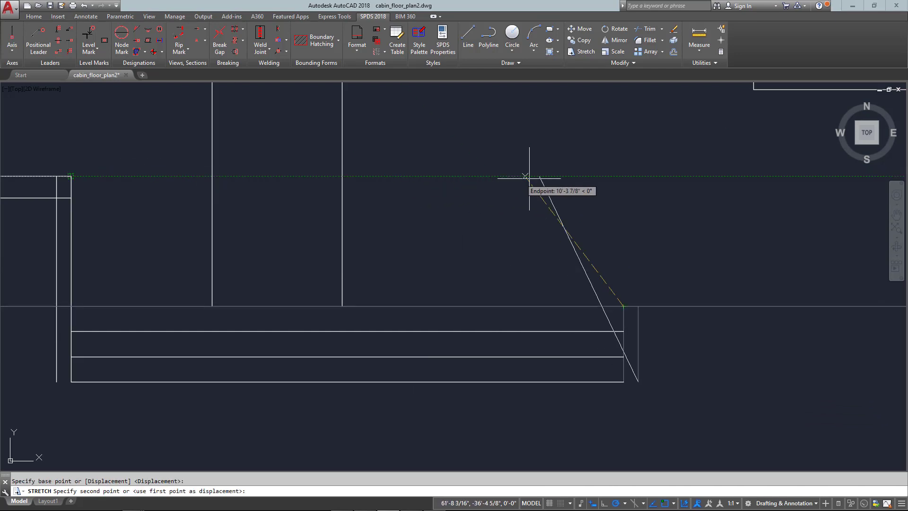
click(623, 175)
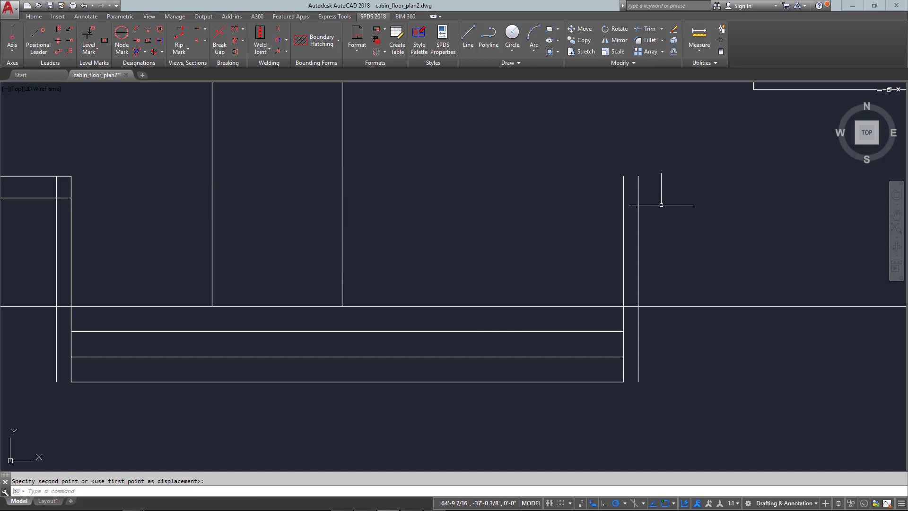
Draw short horizontal lines closing the top and bottom of the right stair post.
text(l)
key(Return)
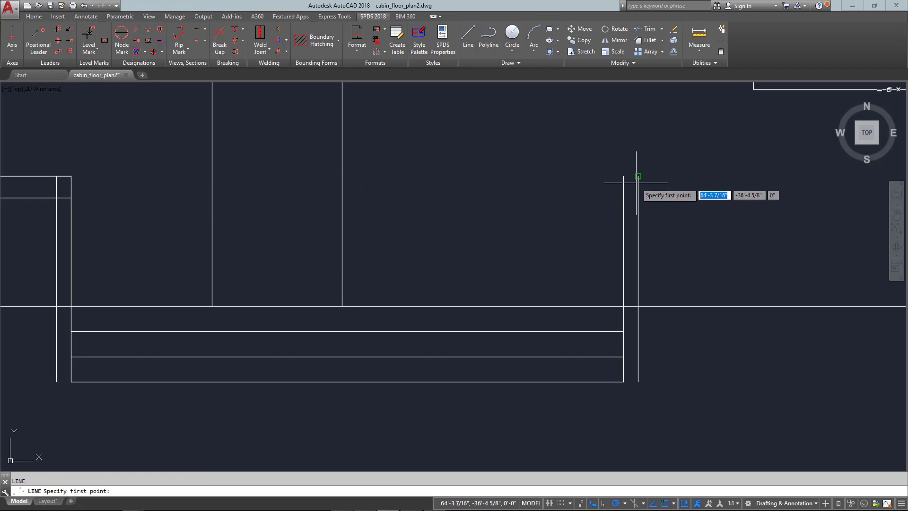
click(623, 175)
key(Return)
key(Return)
click(638, 381)
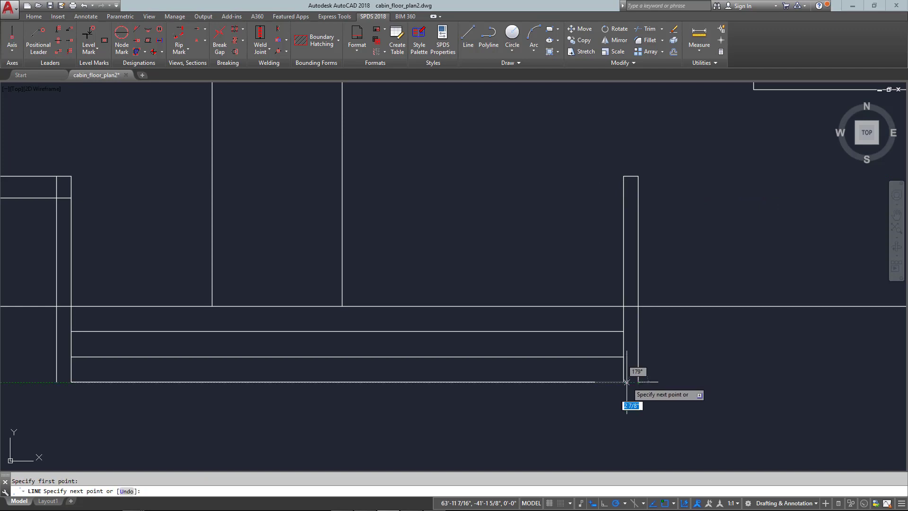
key(Escape)
Trim the wall base line between the two vertical lines of the right stair post.
text(tr)
key(Return)
key(Return)
click(632, 307)
key(Escape)
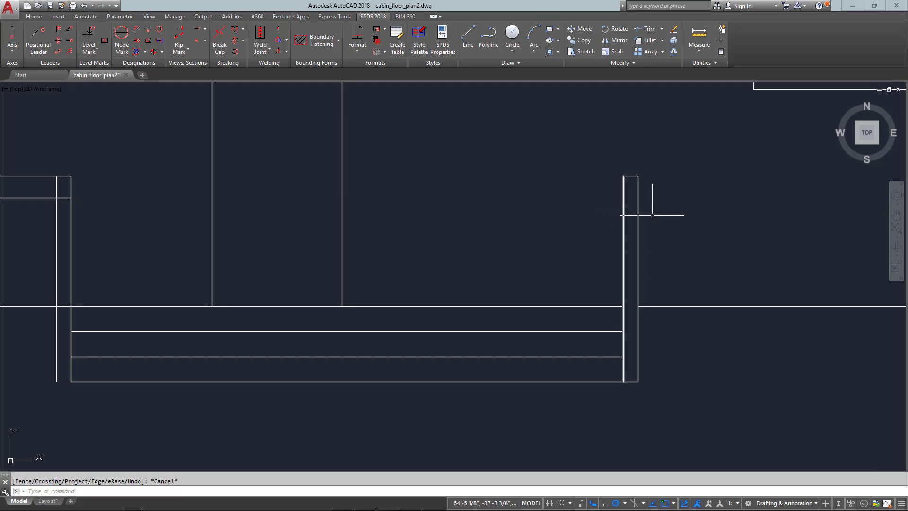
Offset the bottom line of the right stair post 36" upward inside the post.
click(631, 381)
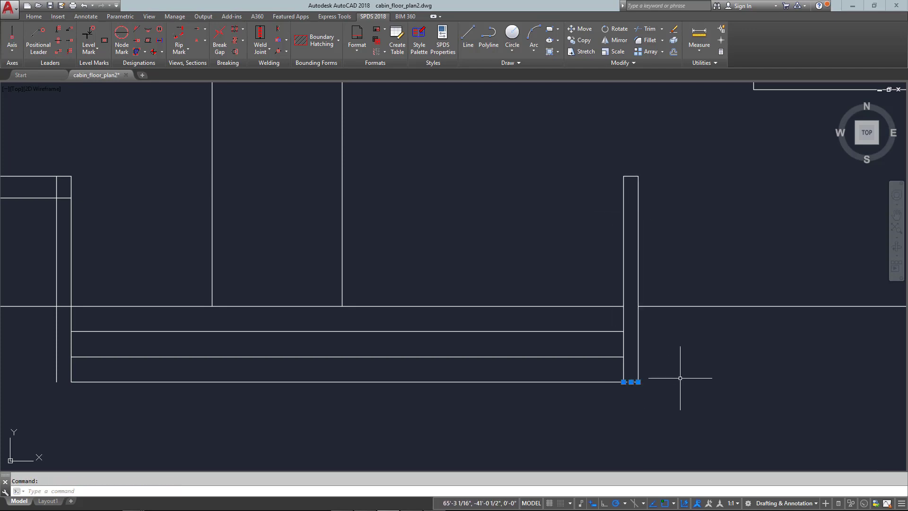
key(Return)
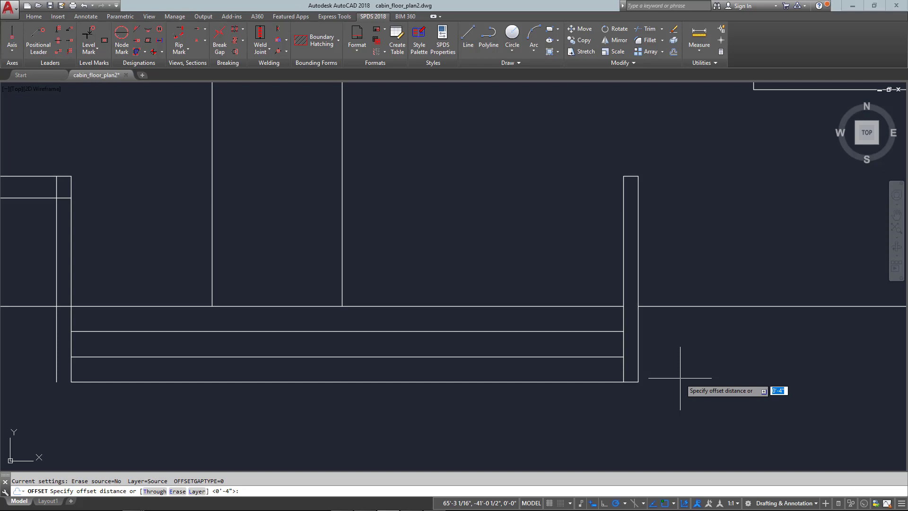
key(Return)
click(637, 317)
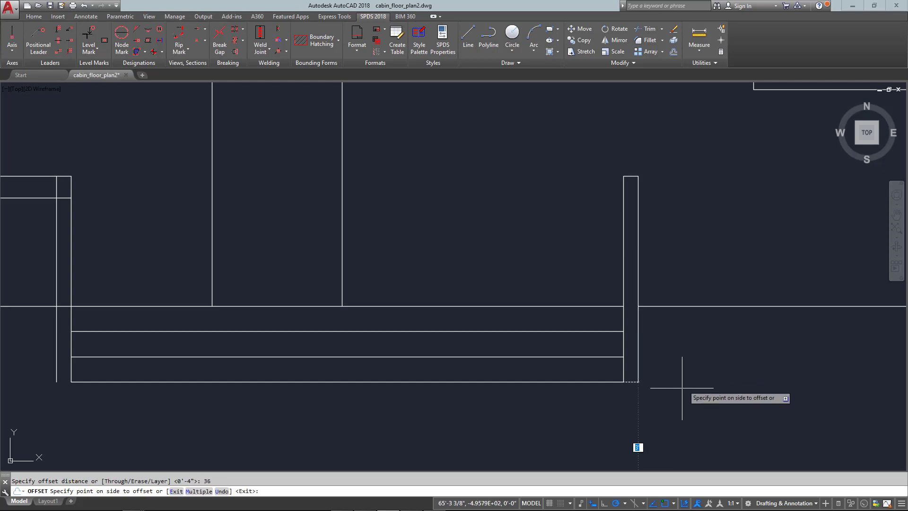
click(707, 381)
key(Escape)
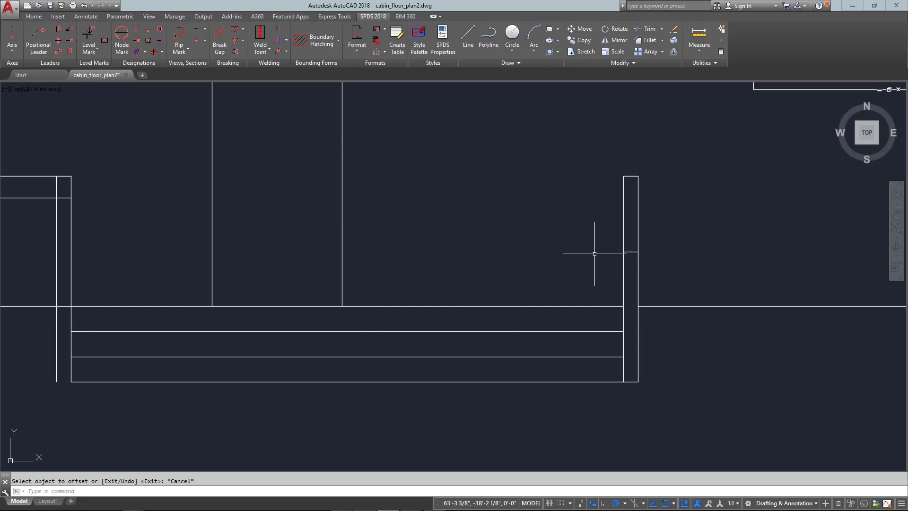
Draw a short horizontal line across the left stair post, level with the upper cross line in the right post.
text(l)
key(Return)
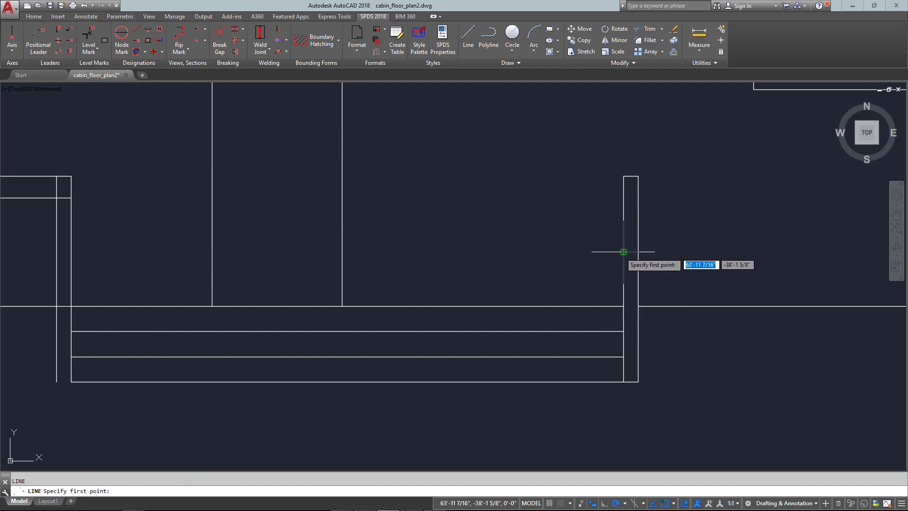
click(71, 251)
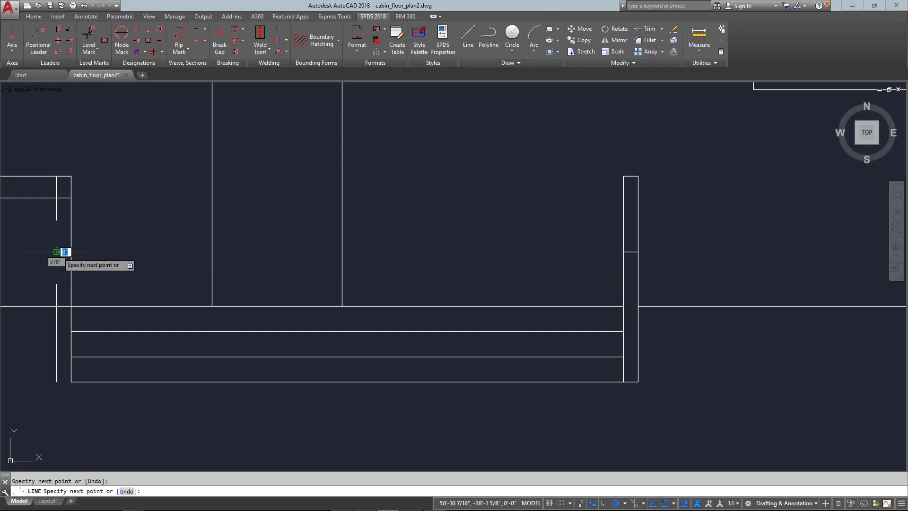
key(Escape)
Trim the lower railing line inside the left stair post and close the bottom of that post with a short line.
scroll(55, 220, up, 4)
text(tr)
key(Return)
key(Return)
scroll(290, 228, down, 4)
middle_drag(290, 228, 709, 288)
scroll(177, 264, up, 4)
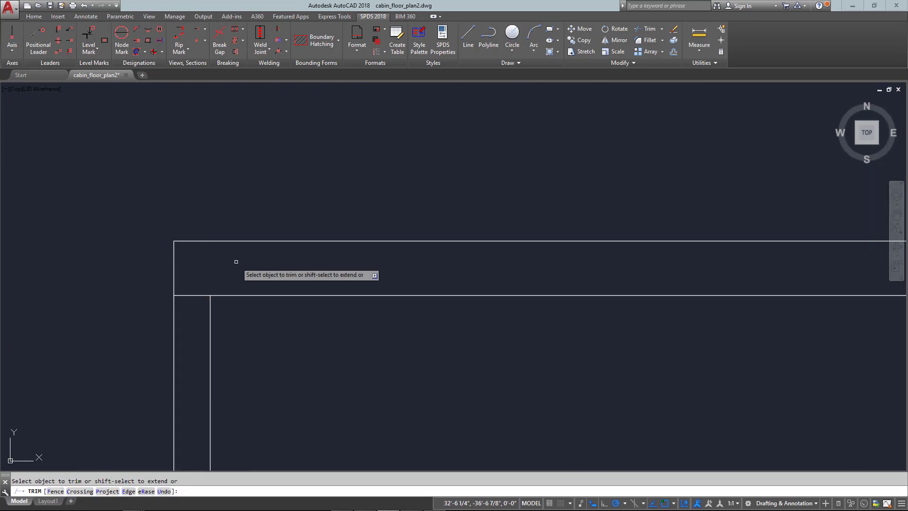
scroll(235, 261, down, 5)
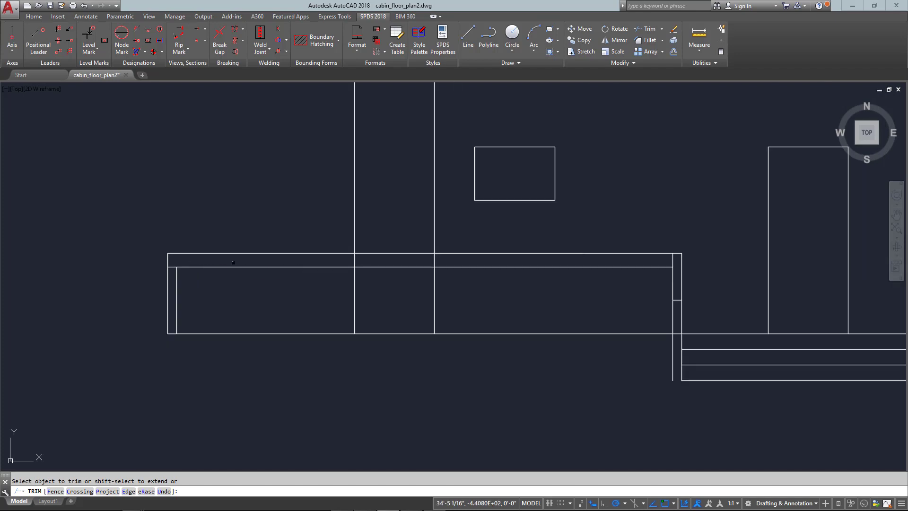
middle_drag(233, 262, 131, 278)
middle_drag(172, 247, 164, 273)
key(Escape)
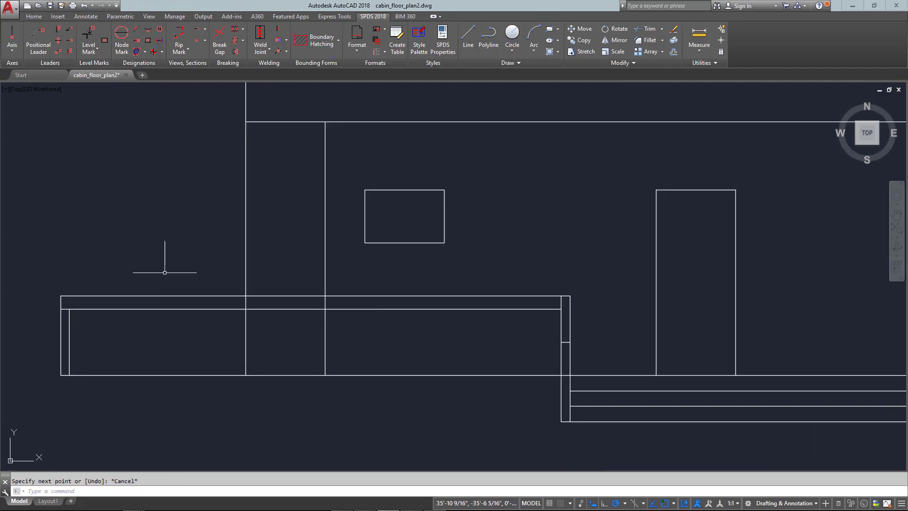
Offset both window rectangles 2" outward to form the window frames.
scroll(434, 340, down, 4)
scroll(428, 322, up, 3)
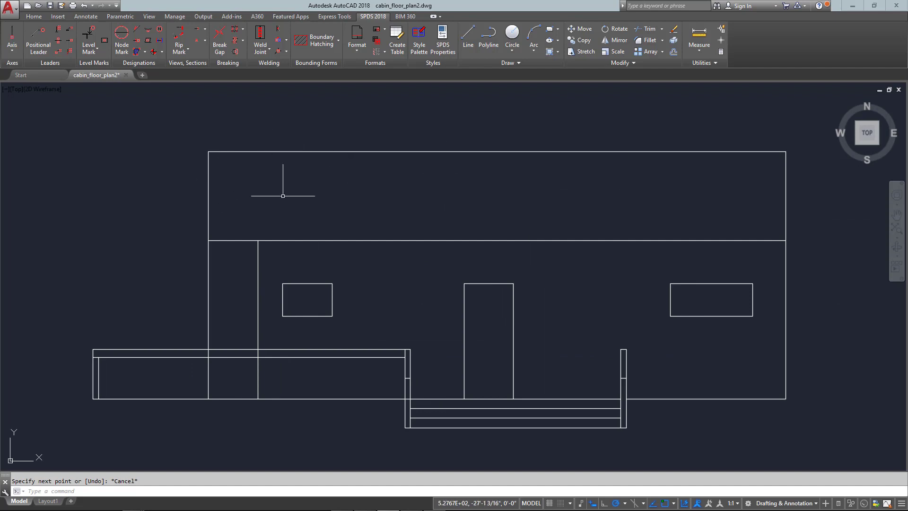
click(33, 16)
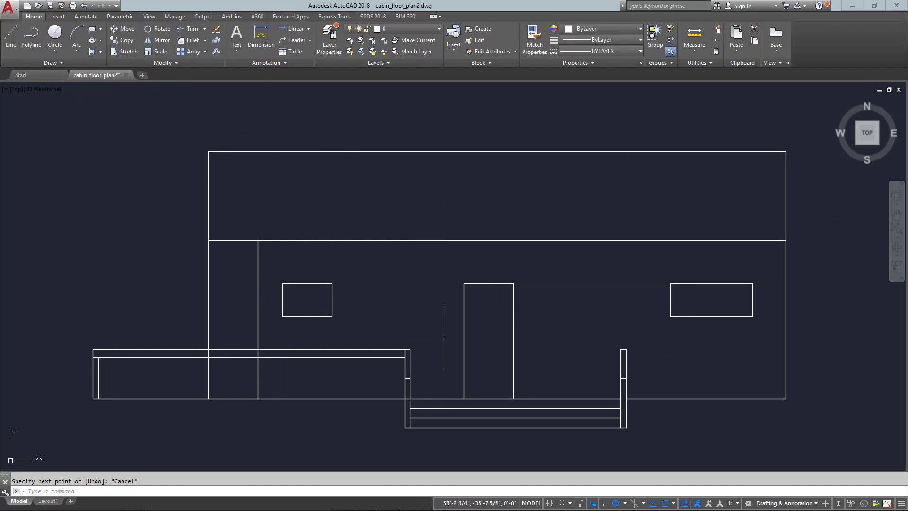
middle_drag(359, 354, 374, 347)
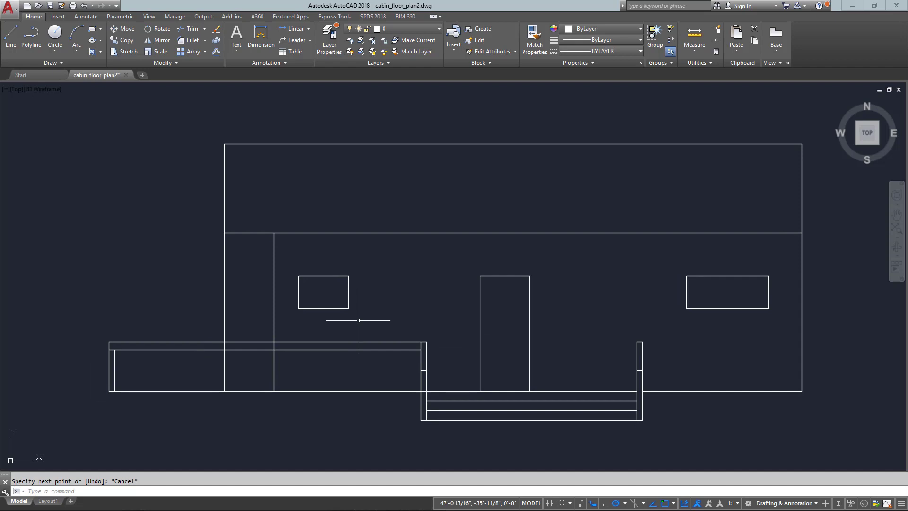
key(Return)
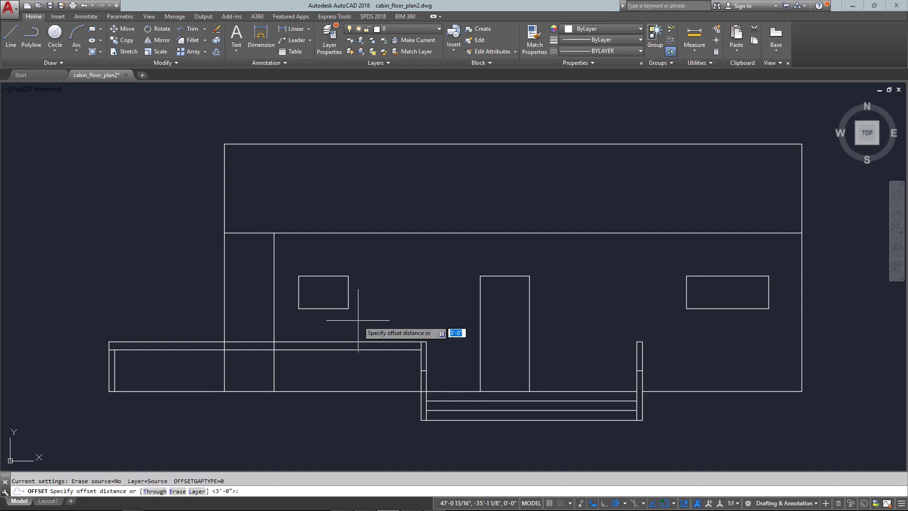
click(349, 289)
click(348, 291)
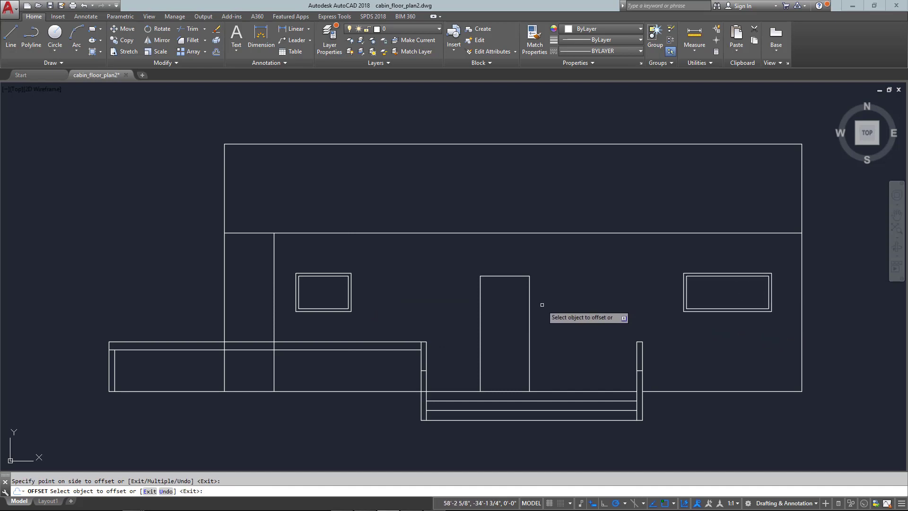
key(Escape)
Offset the door's two side lines and top line 2" outward to form the door frame.
scroll(505, 305, up, 2)
key(Return)
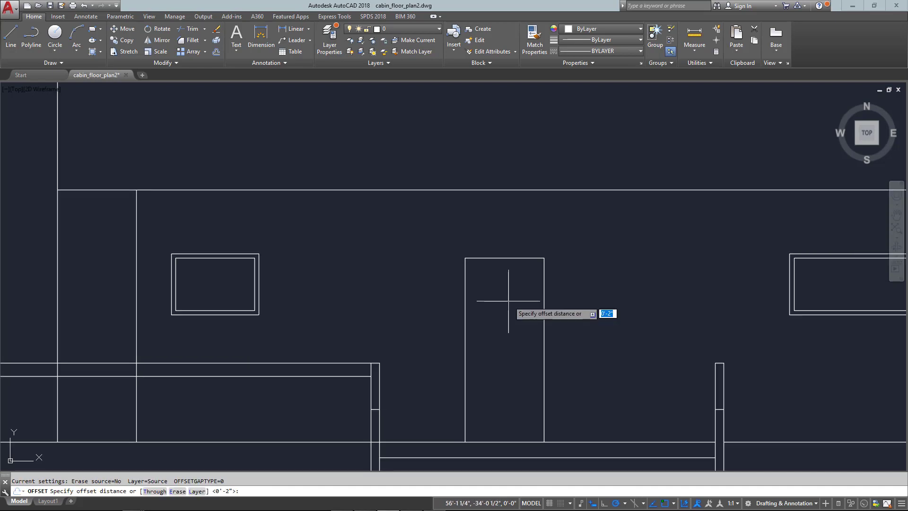
key(Return)
click(543, 302)
click(551, 284)
click(511, 257)
click(477, 245)
click(466, 313)
click(440, 313)
key(Return)
Fillet the outer door frame lines with a zero radius to join both upper corners.
text(f)
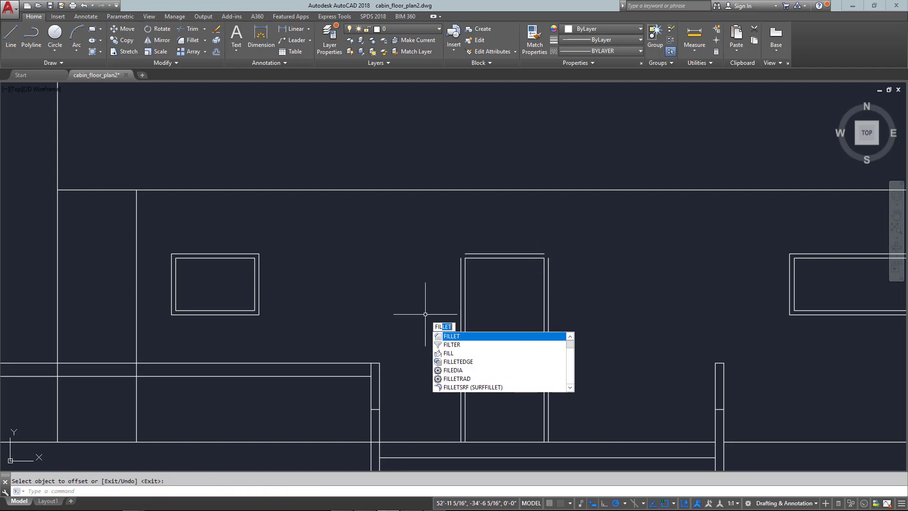
key(Return)
scroll(463, 268, up, 8)
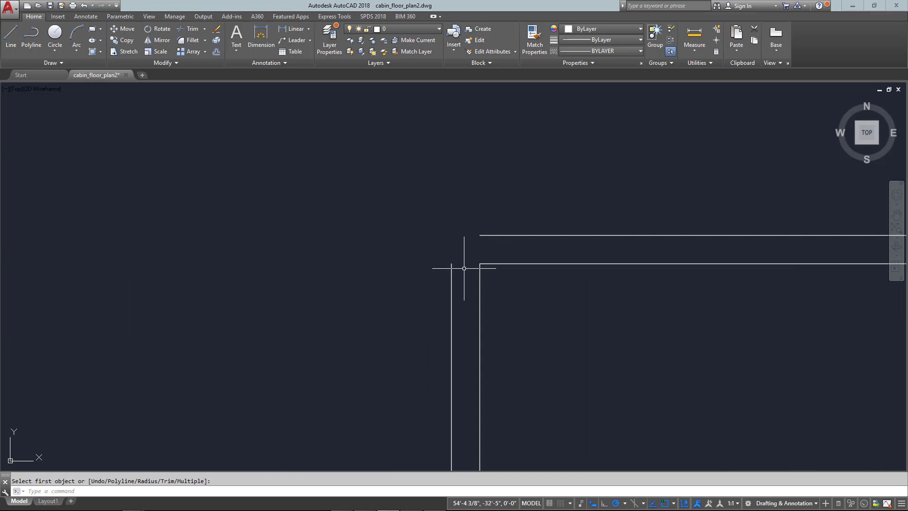
click(451, 279)
scroll(452, 270, down, 4)
scroll(453, 270, down, 2)
scroll(471, 251, down, 6)
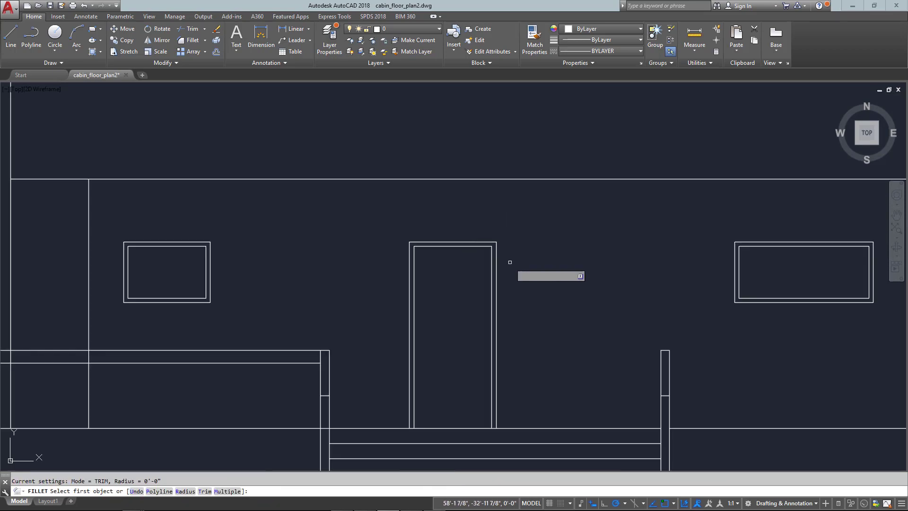
key(Escape)
Hatch the roof area with the predefined AR-RSHKE pattern at scale 1 and angle 0.
text(h)
key(Return)
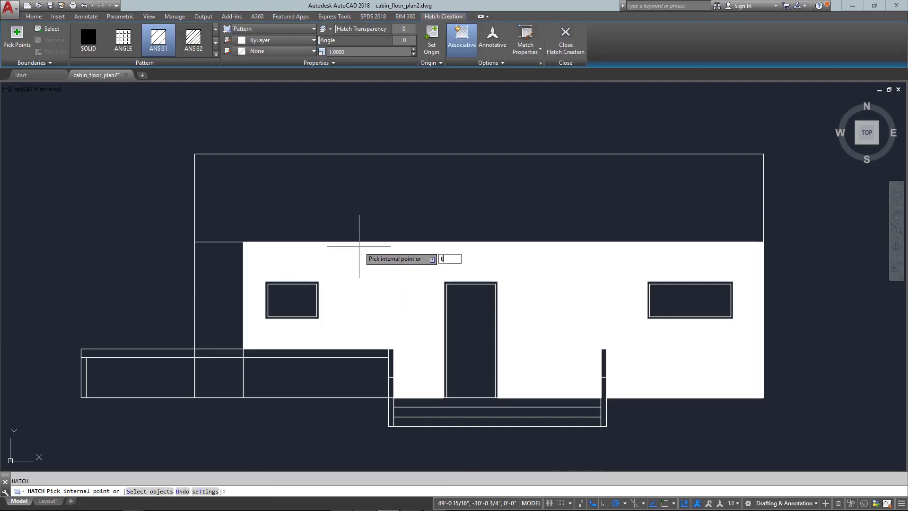
text(t)
key(Return)
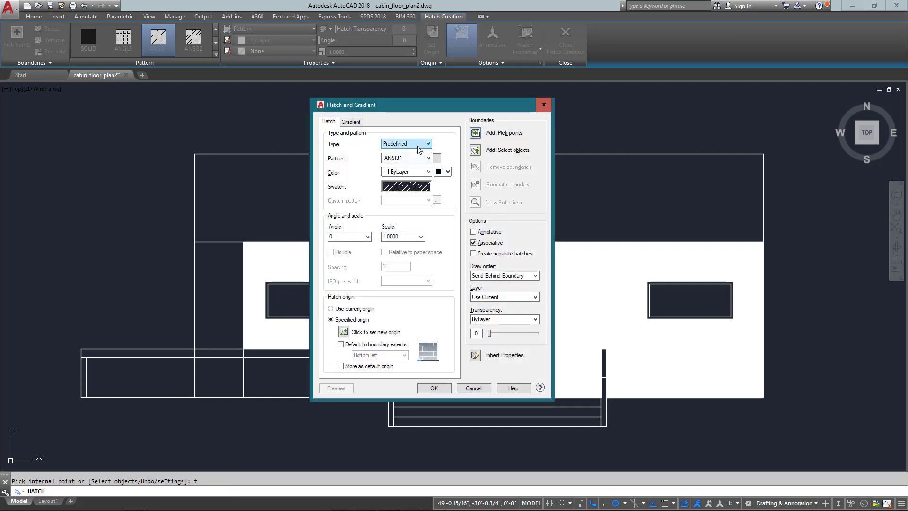
click(418, 152)
click(437, 158)
click(420, 171)
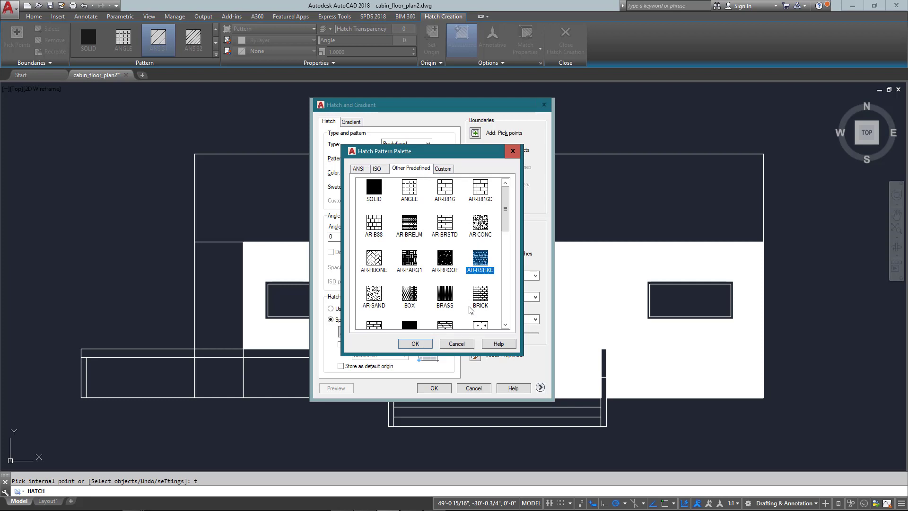
click(415, 344)
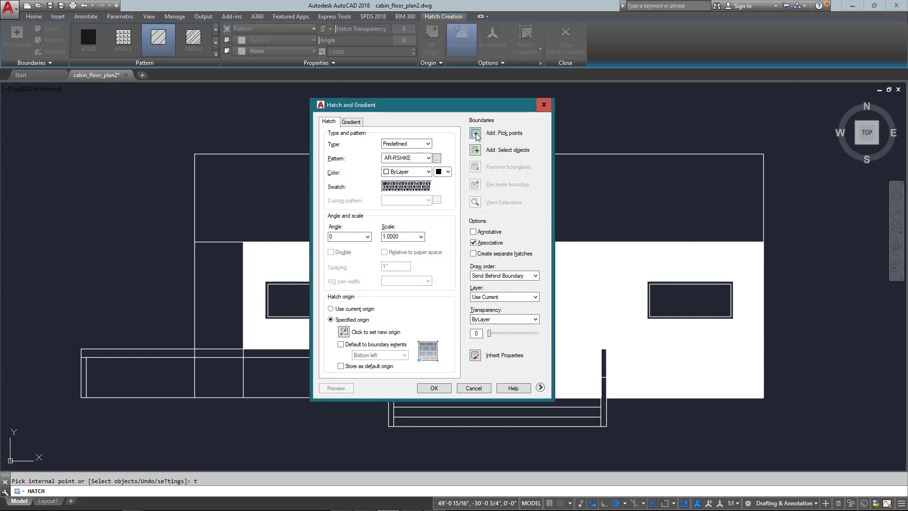
click(476, 135)
click(456, 199)
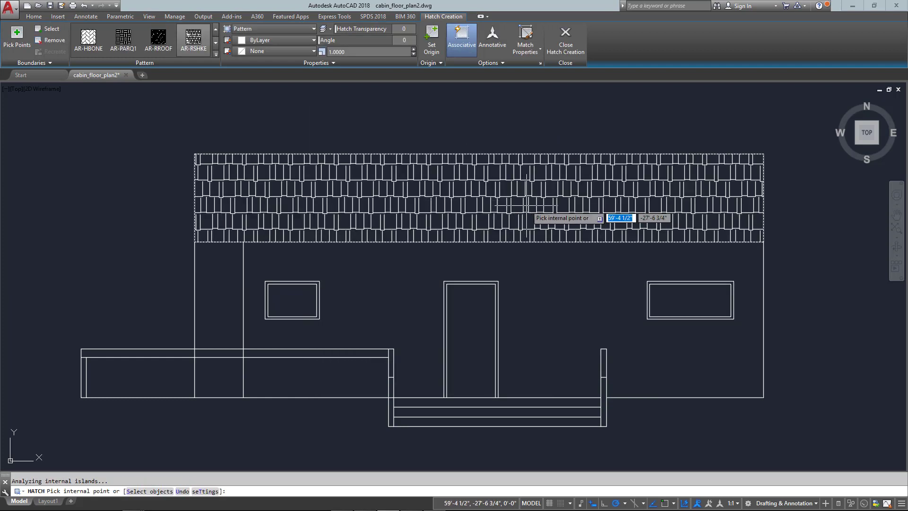
key(Return)
scroll(519, 217, up, 2)
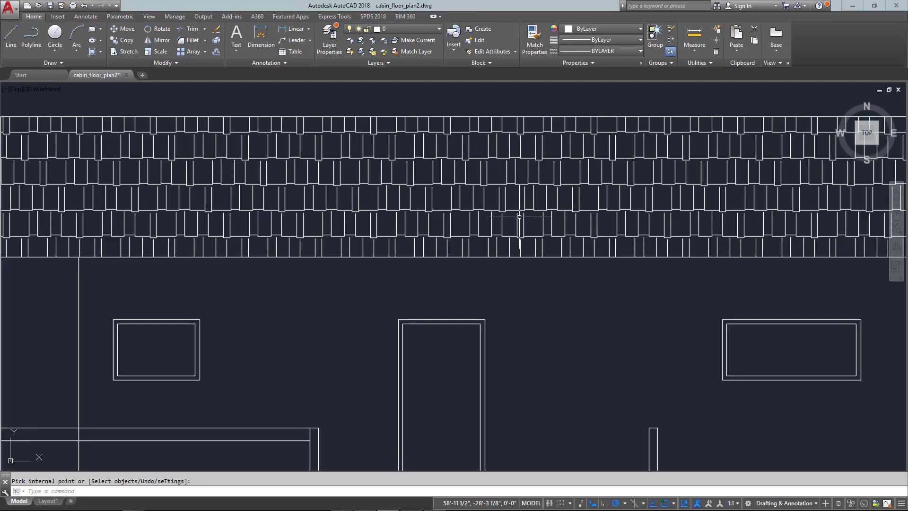
scroll(519, 216, down, 2)
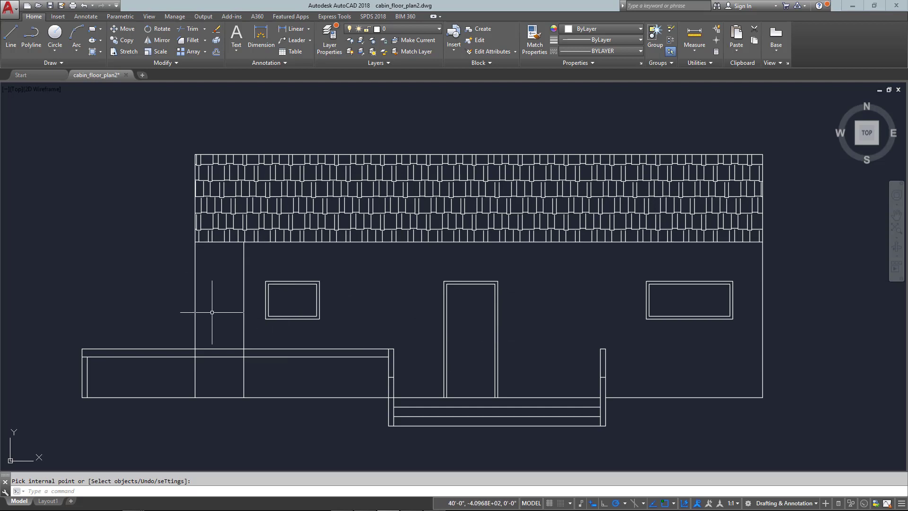
scroll(334, 284, down, 2)
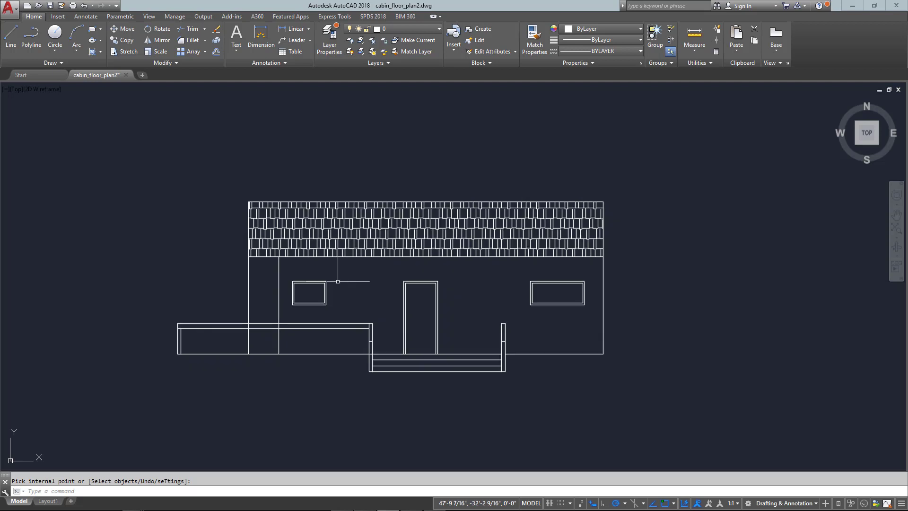
scroll(364, 294, up, 2)
middle_drag(374, 298, 403, 304)
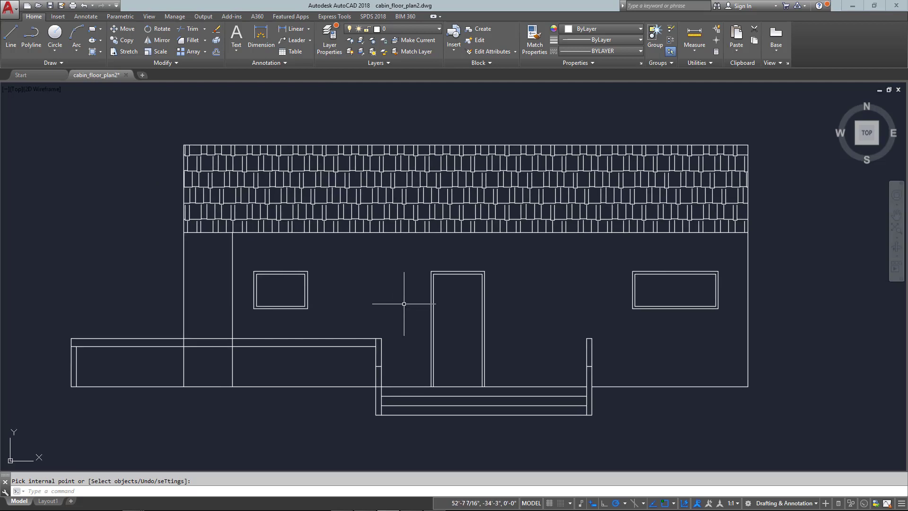
scroll(404, 303, down, 2)
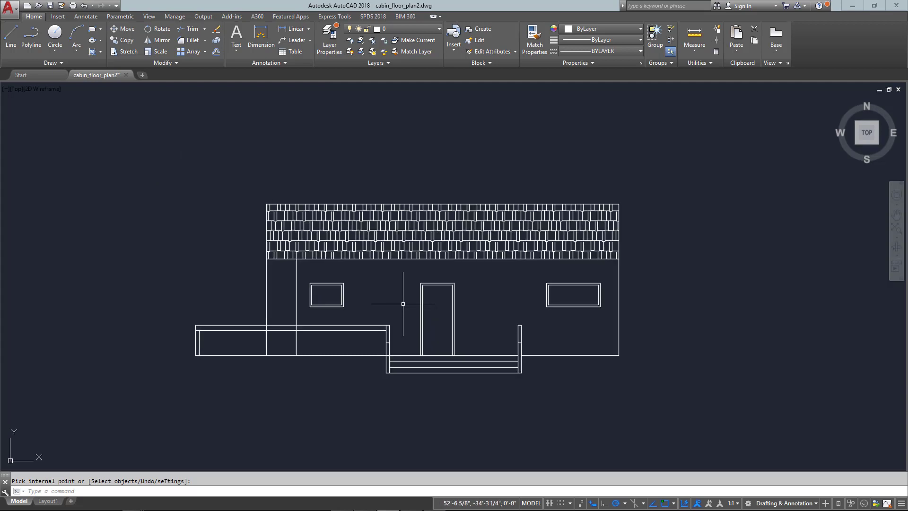
middle_drag(364, 283, 366, 283)
Rotate the original floor plan, including its deck and stairs, by 180 degrees about a point near its centre.
scroll(408, 281, down, 5)
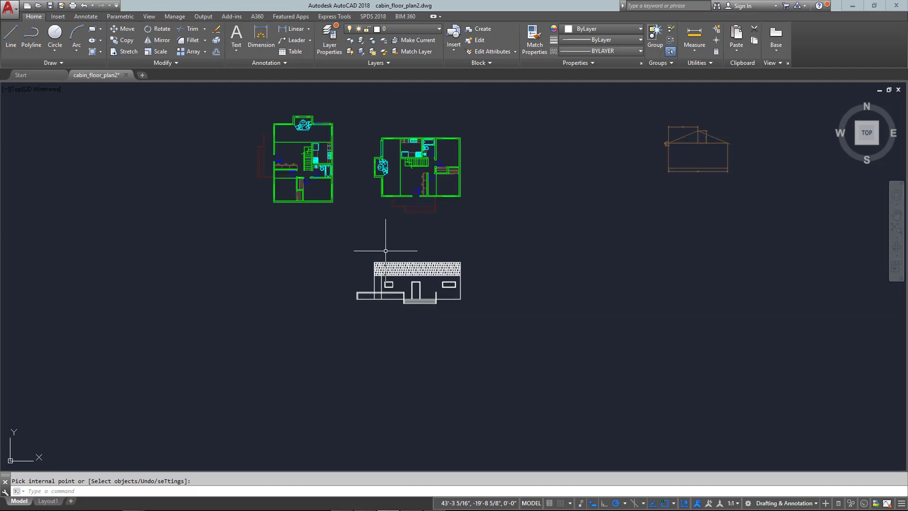
middle_click(349, 335)
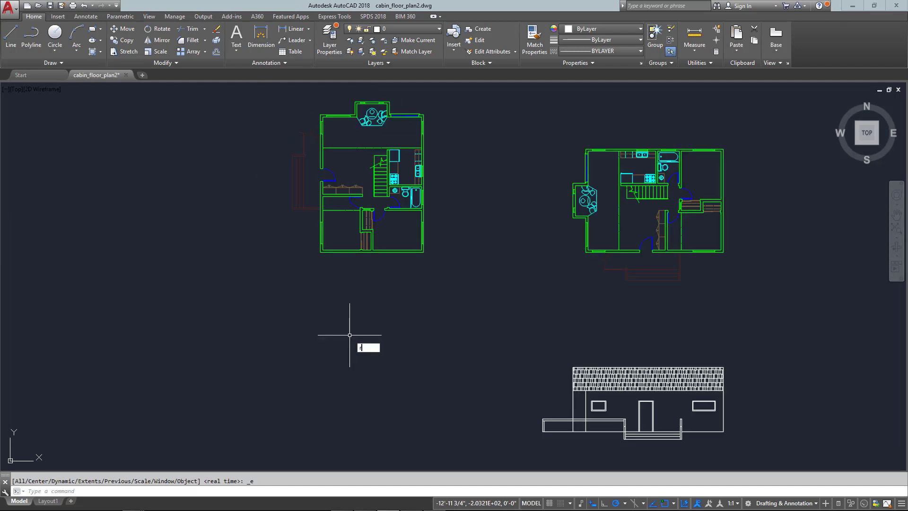
key(Return)
click(450, 91)
click(141, 292)
key(Return)
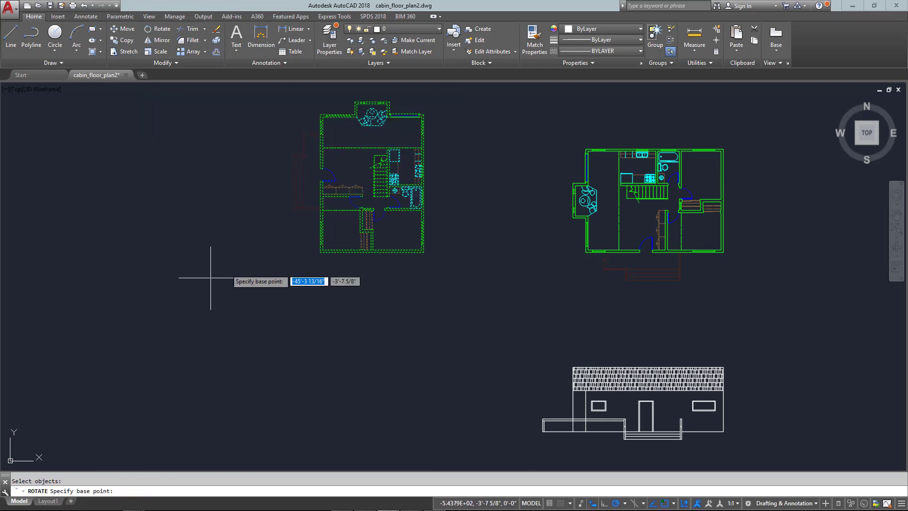
click(372, 181)
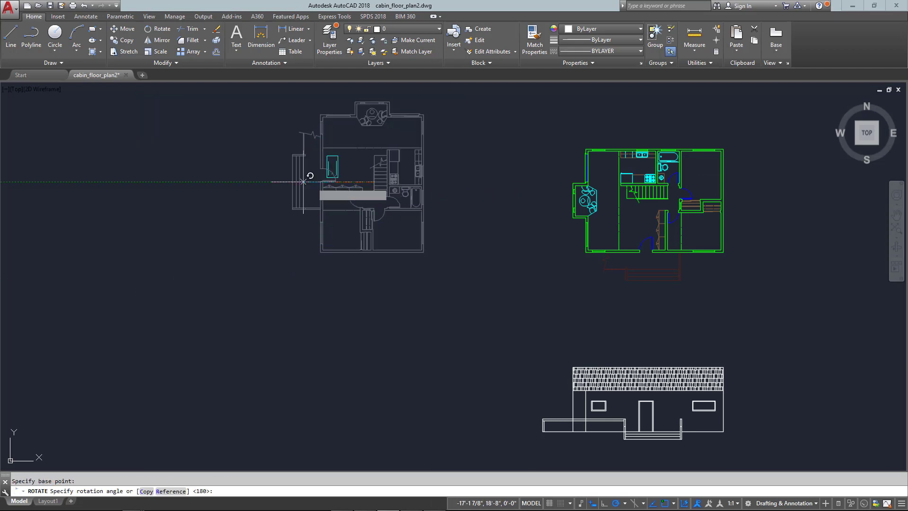
click(223, 180)
Draw vertical projection lines down from the two lower outer wall corners of the rotated floor plan.
middle_drag(355, 241, 374, 242)
text(l)
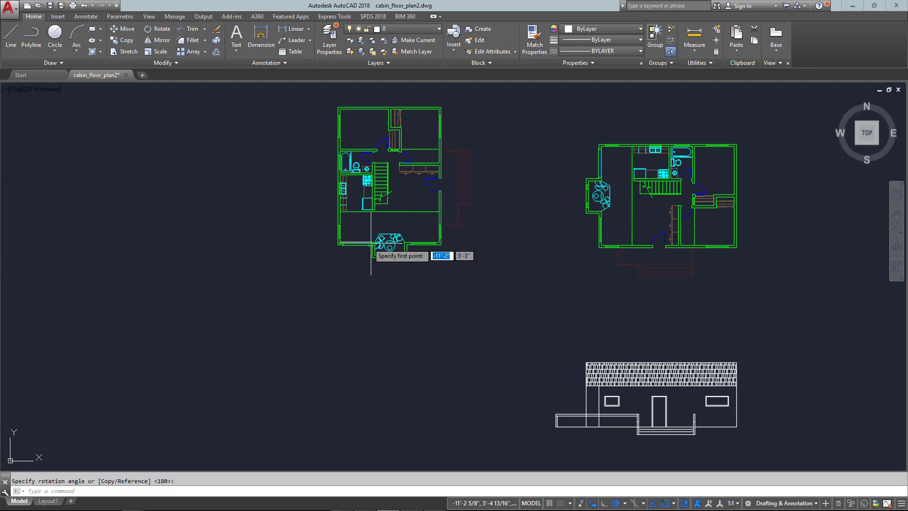
key(Return)
click(441, 244)
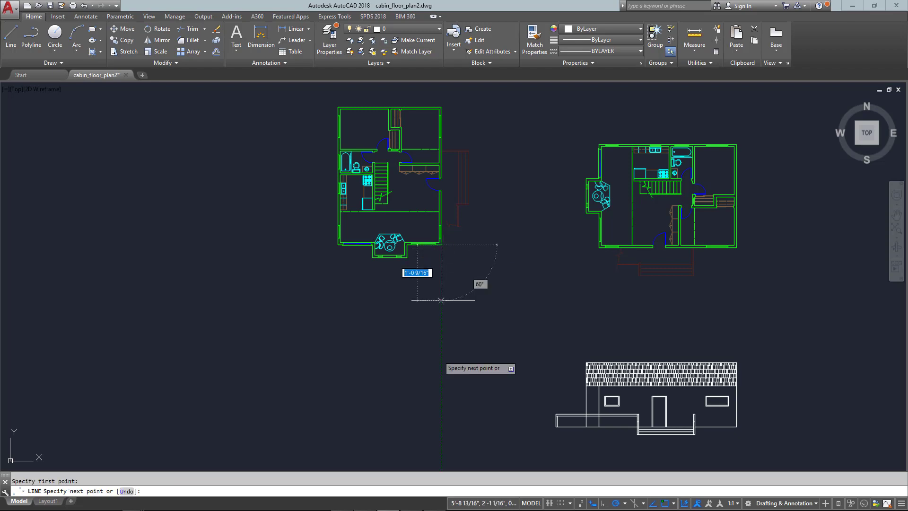
click(440, 445)
key(Escape)
key(Return)
click(338, 244)
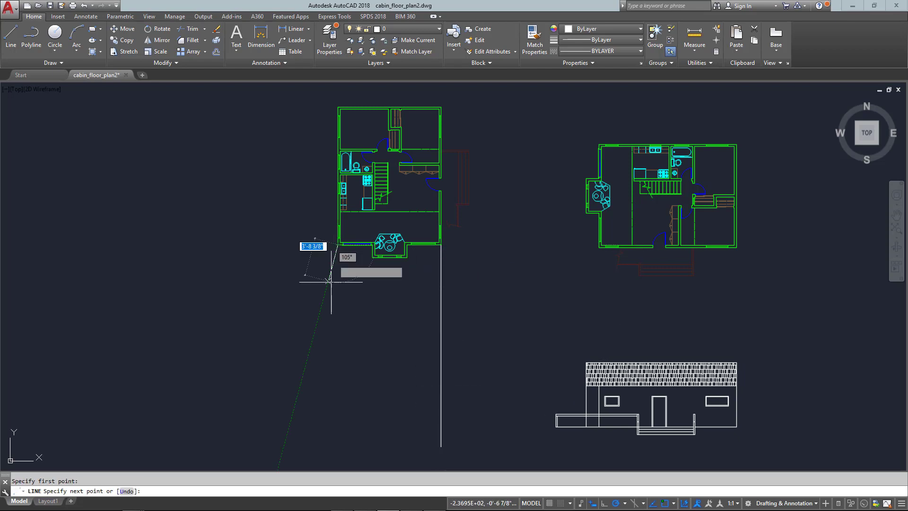
click(338, 442)
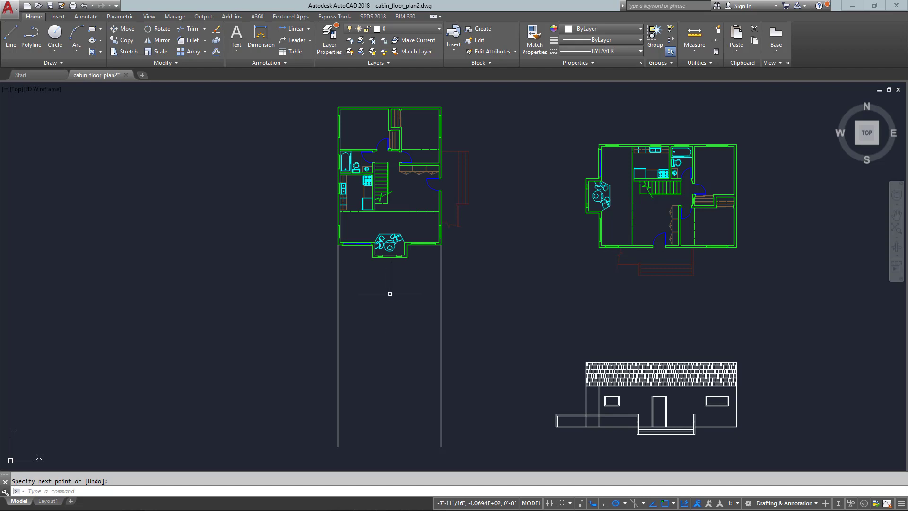
Draw vertical projection lines down from both outer corners of the rotated plan's fireplace bump-out.
key(Return)
click(406, 257)
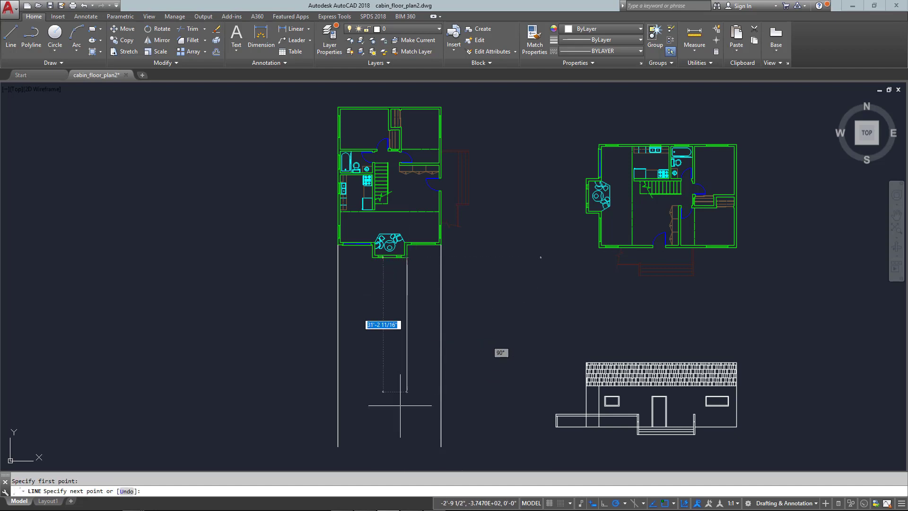
click(406, 453)
key(Return)
key(Return)
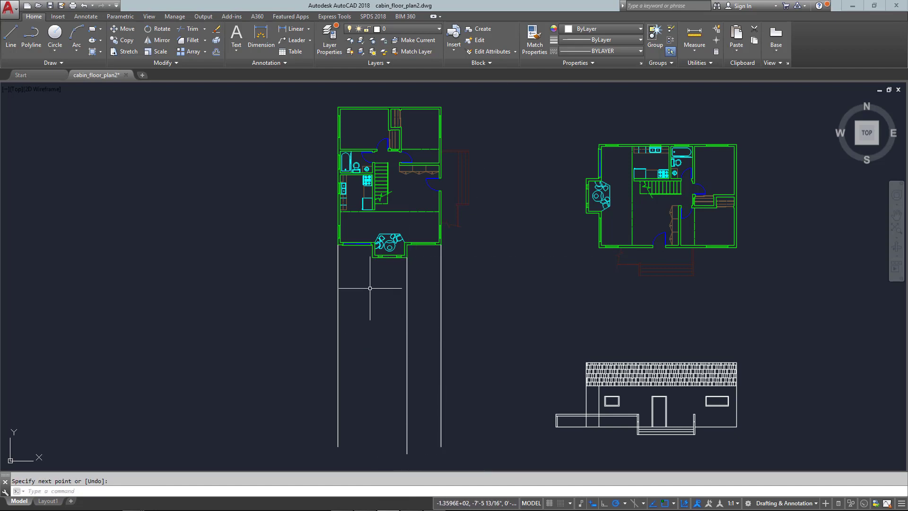
click(373, 257)
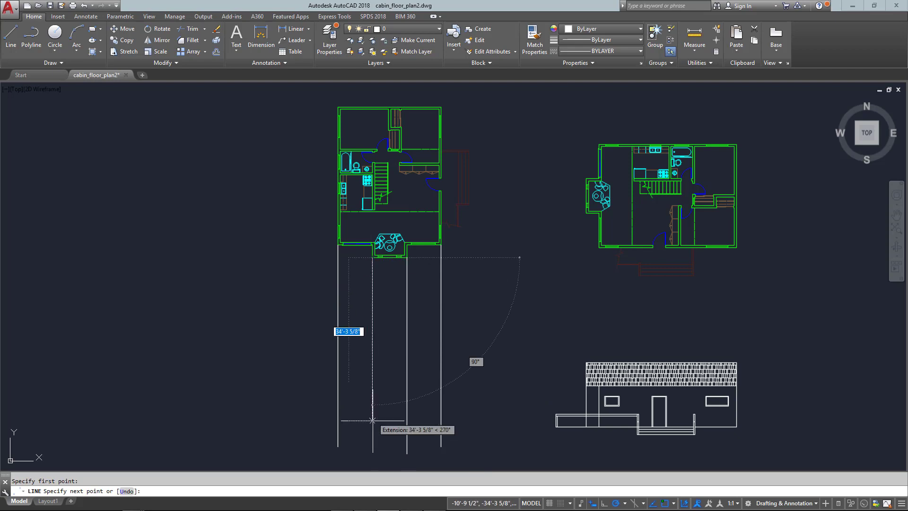
click(373, 446)
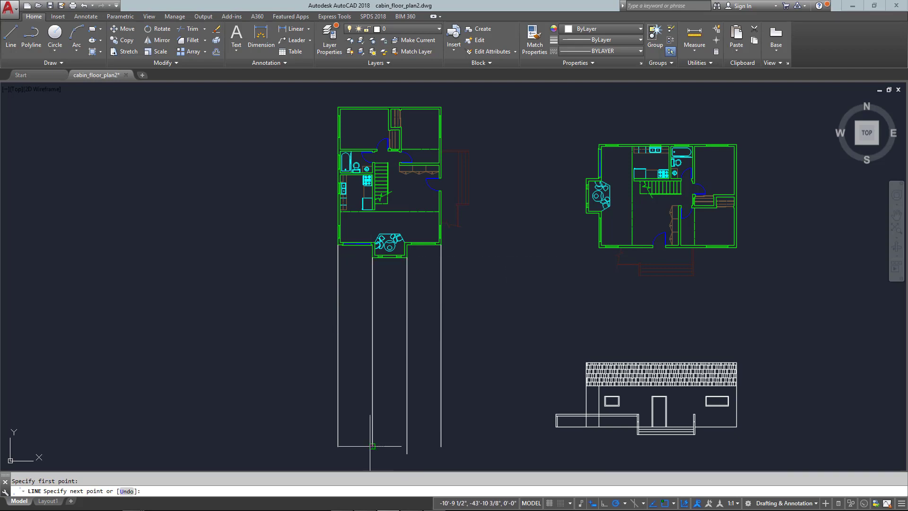
key(Escape)
Copy the bump-out's left projection line to both edges of each of the two small windows in its outer wall.
scroll(382, 290, up, 5)
text(co)
key(Return)
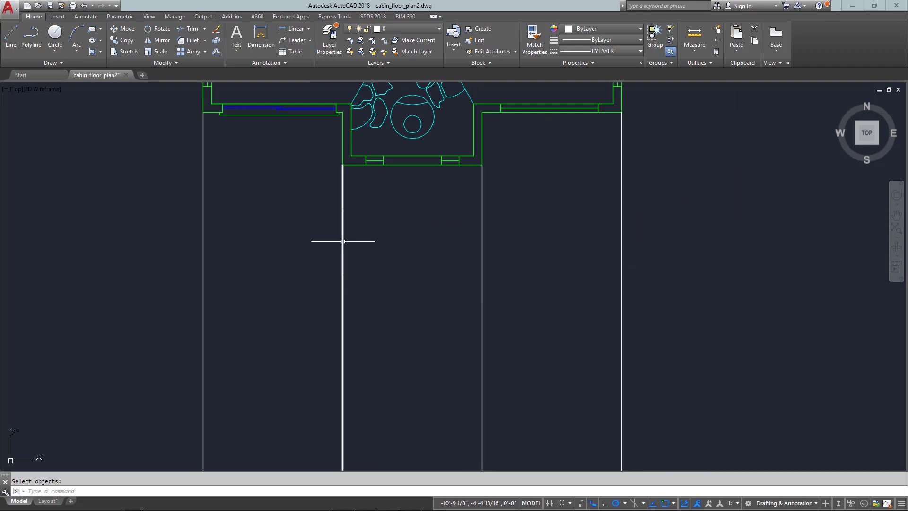
text(o)
key(Return)
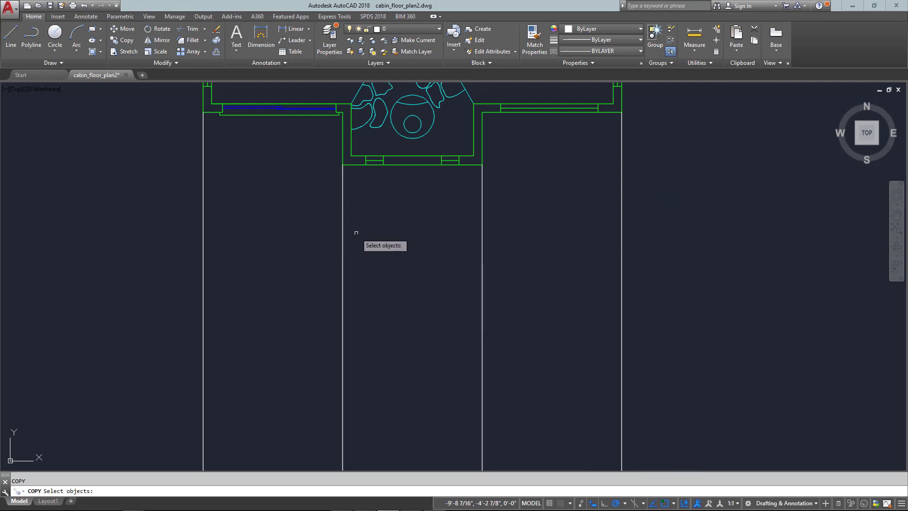
click(342, 229)
key(Return)
click(342, 165)
click(366, 164)
click(383, 164)
click(441, 164)
click(459, 164)
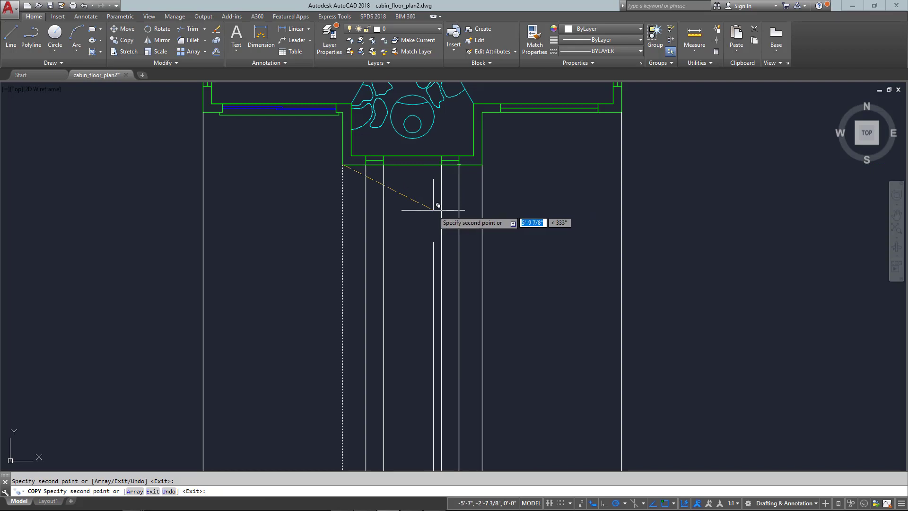
Copy the same projection line to the sliding door's left edge and the right-hand window's outer edge.
scroll(227, 118, up, 6)
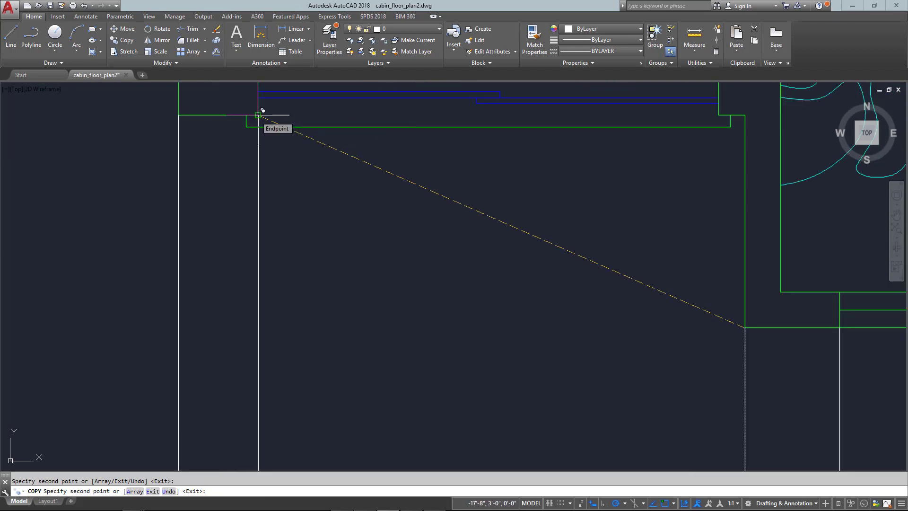
scroll(284, 200, down, 4)
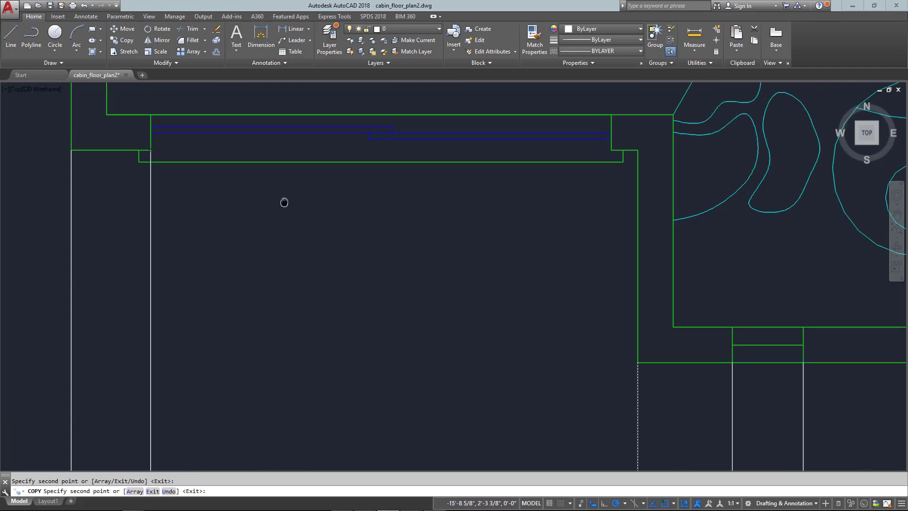
scroll(291, 204, down, 2)
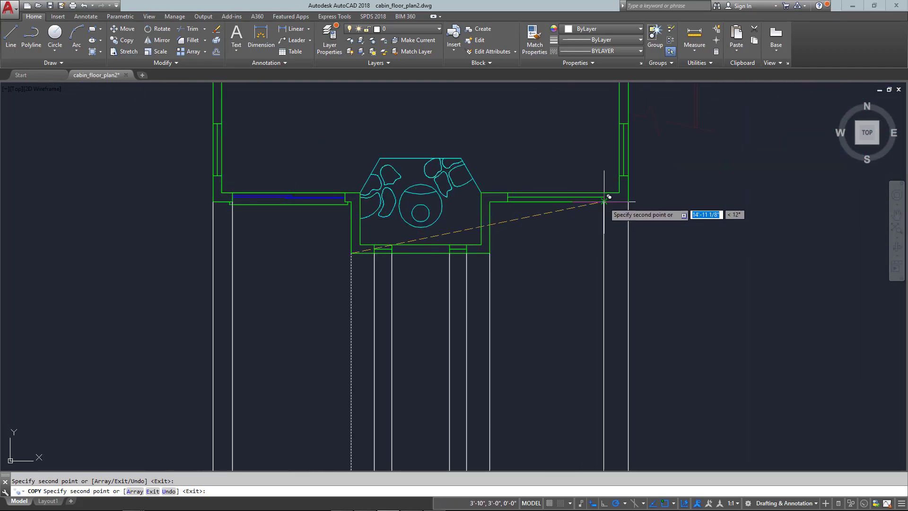
key(Escape)
scroll(563, 265, down, 5)
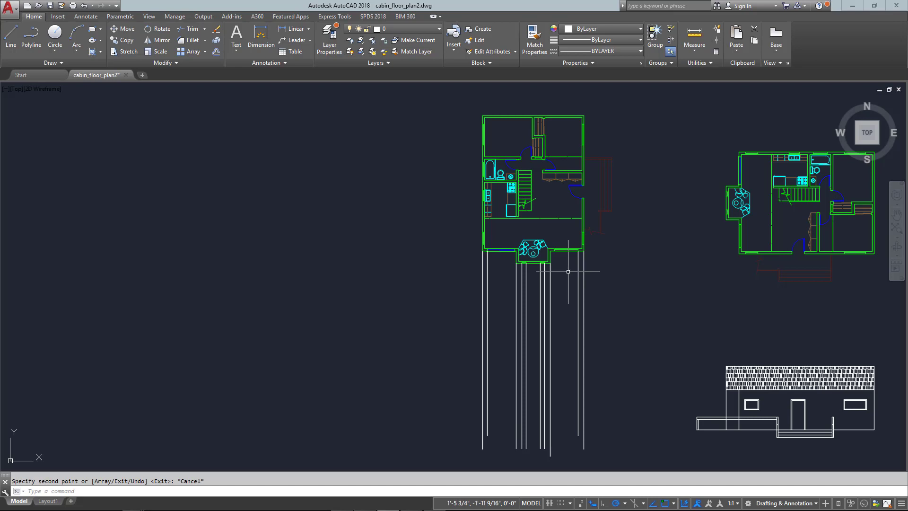
key(Escape)
middle_drag(577, 300, 572, 299)
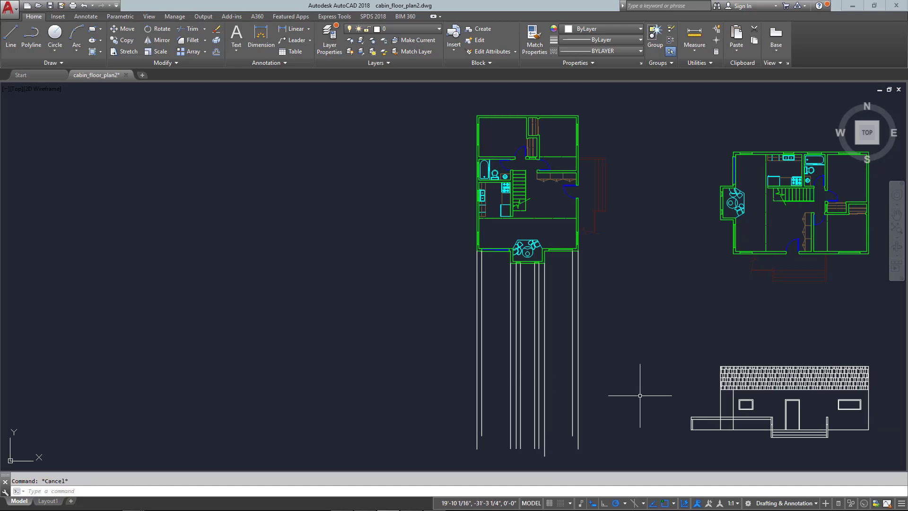
Draw a horizontal ground line from the front elevation's lower deck corner across to the leftmost projection line.
text(l)
key(Return)
click(691, 430)
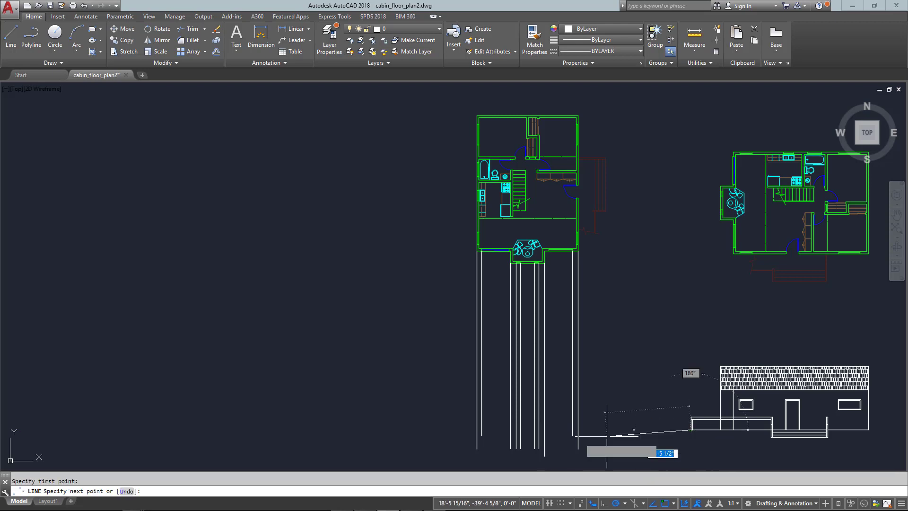
click(477, 429)
key(Escape)
Draw horizontal level lines from the front elevation's roof ridge and eave across to the leftmost projection line.
key(Return)
scroll(690, 359, up, 4)
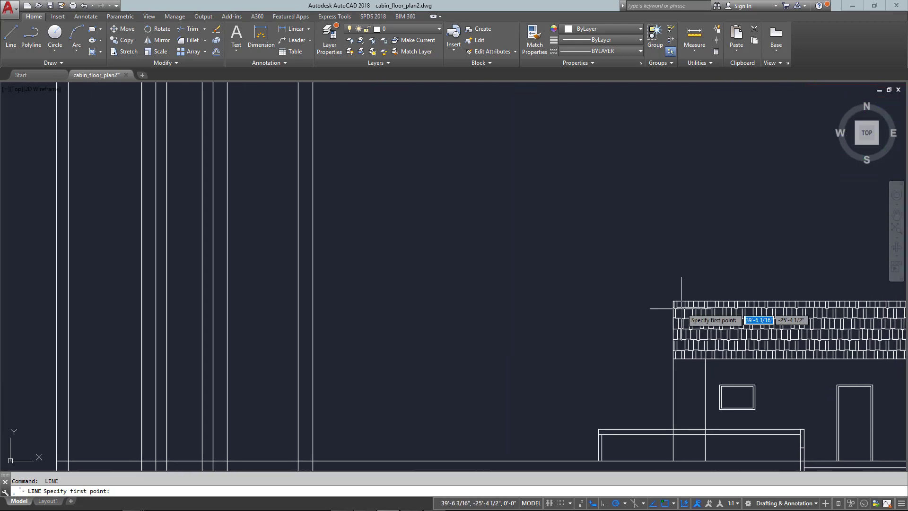
scroll(681, 308, down, 2)
click(675, 303)
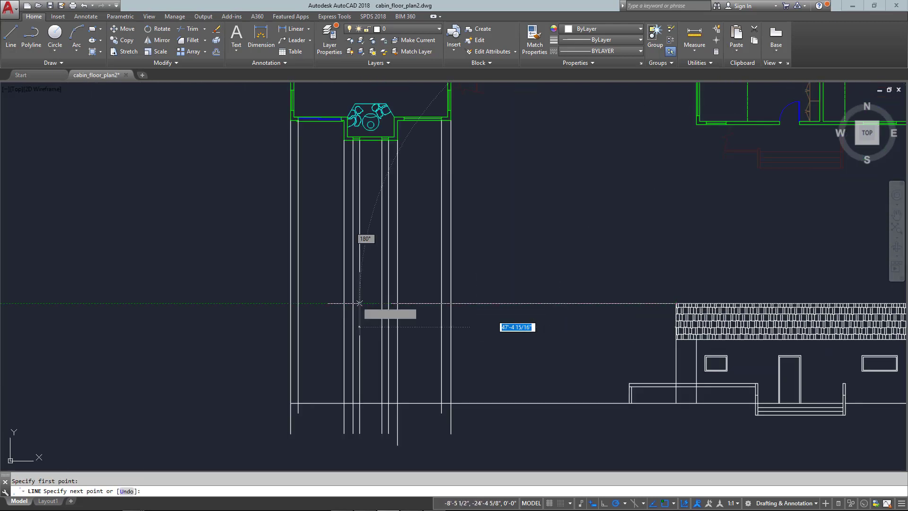
click(290, 303)
key(Escape)
key(Return)
click(675, 337)
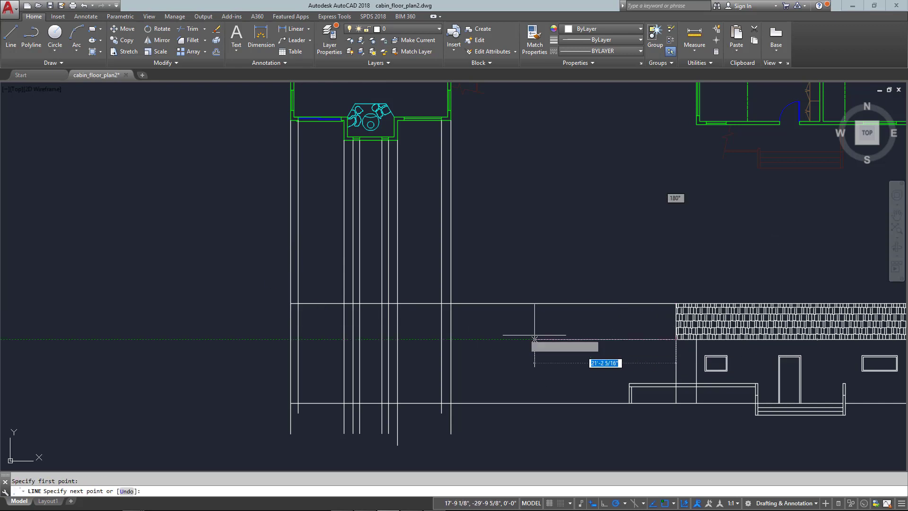
click(290, 339)
key(Escape)
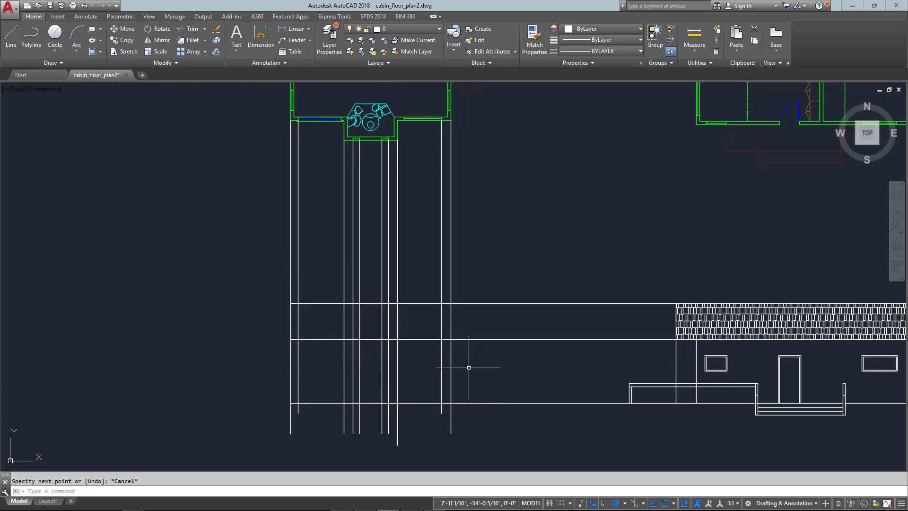
Offset the two outermost wall projection lines 12" outward for the roof overhangs.
key(Return)
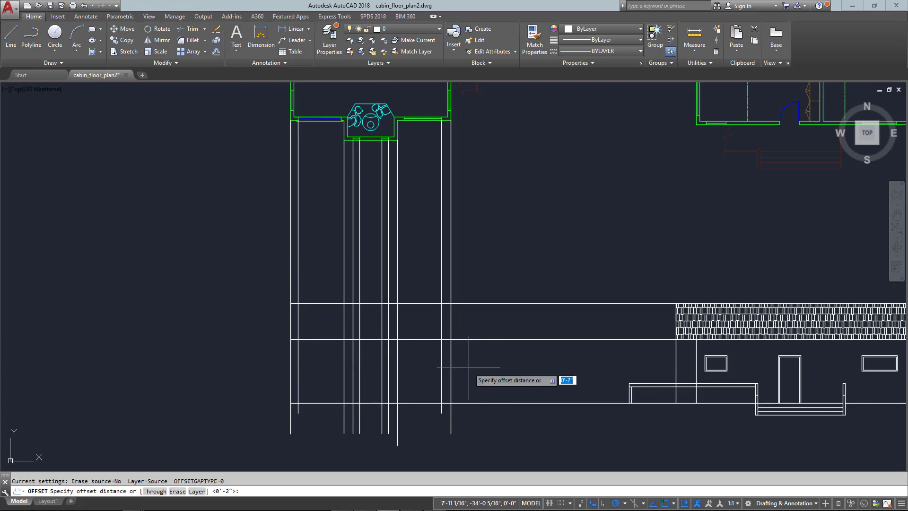
text(12)
key(Return)
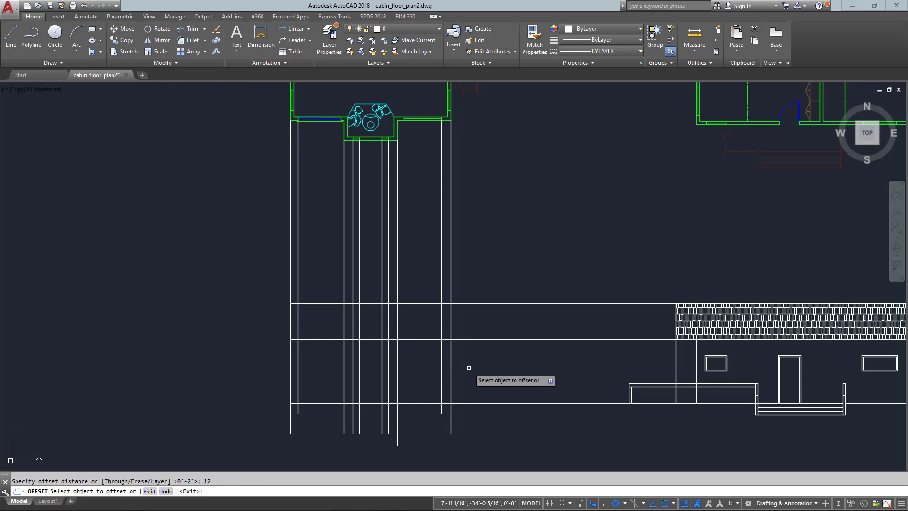
click(451, 370)
click(462, 371)
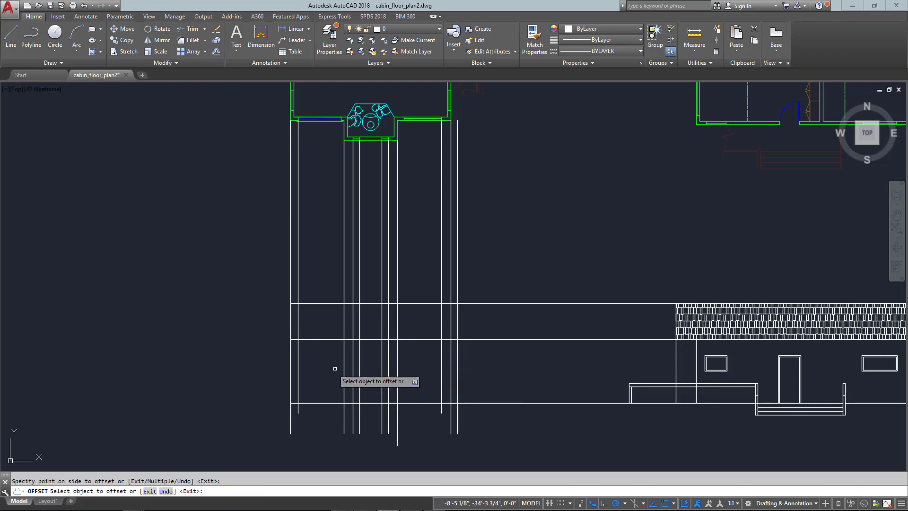
click(290, 376)
click(284, 376)
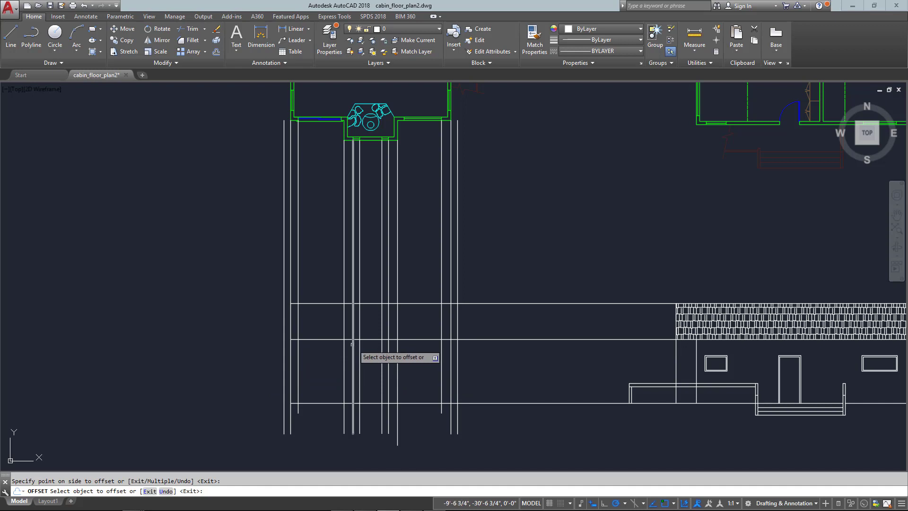
key(Escape)
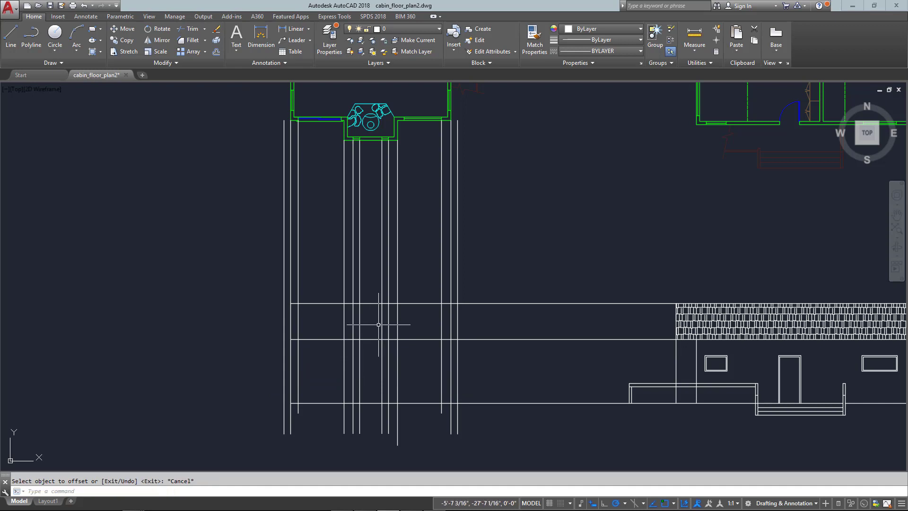
Draw two roof slopes from the ridge-level line's midpoint to where the eave level meets the outer overhang lines.
scroll(379, 324, up, 2)
text(l)
key(Return)
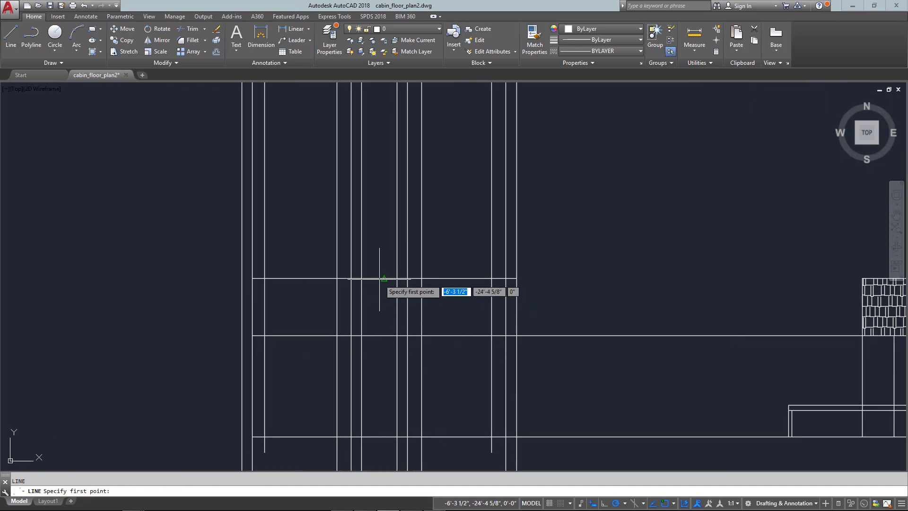
click(384, 278)
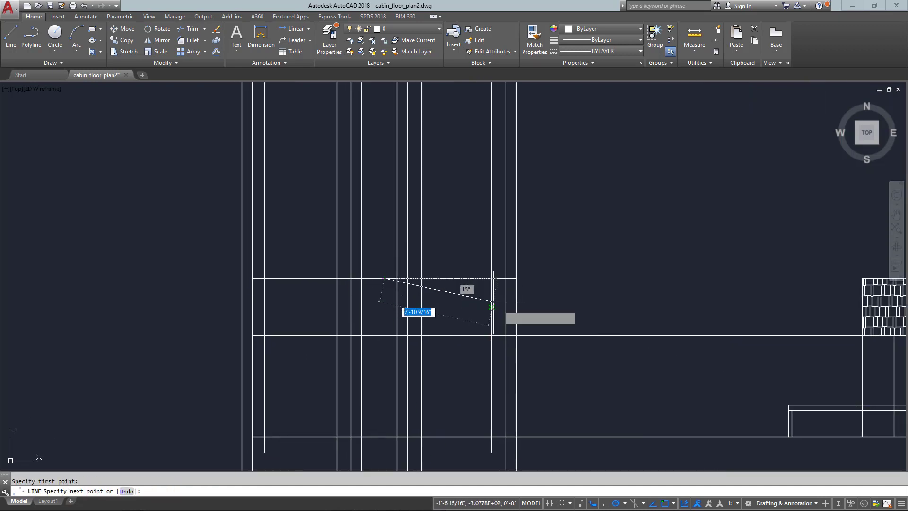
click(517, 336)
key(Escape)
text(l)
key(Return)
click(384, 278)
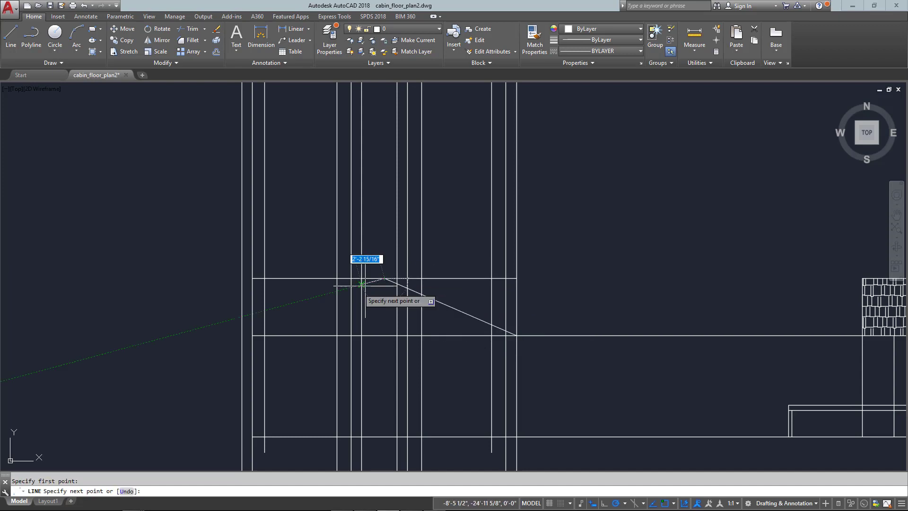
click(252, 335)
key(Escape)
Erase the horizontal ridge-level and eave-level construction lines.
click(563, 327)
click(565, 341)
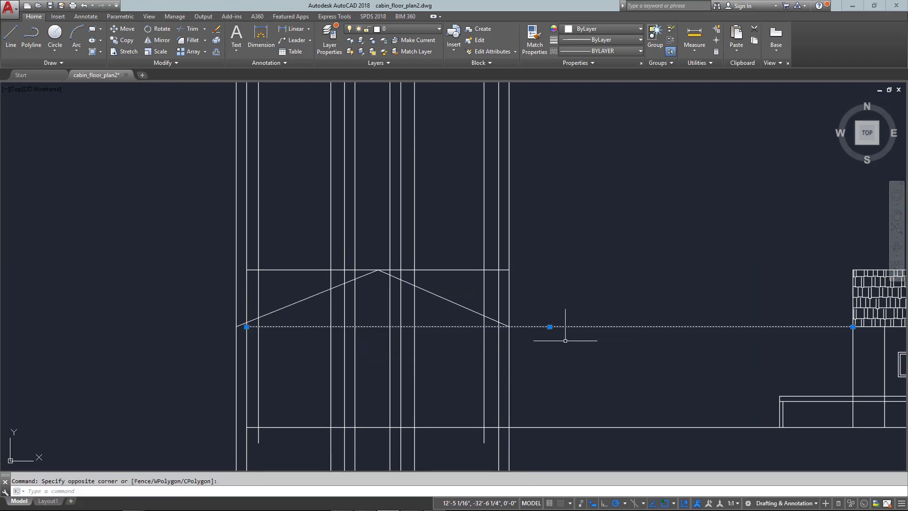
click(469, 262)
middle_drag(467, 278, 476, 284)
key(Delete)
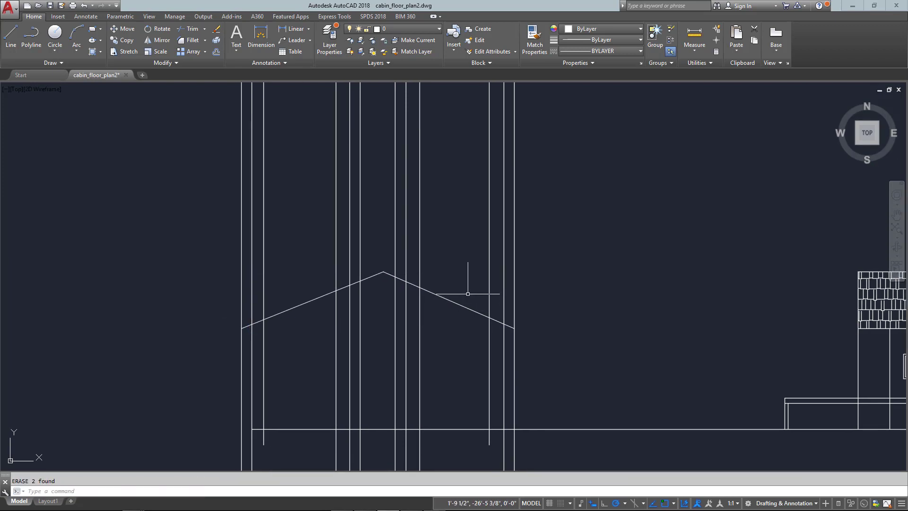
Trim the vertical projection lines above the roof slopes and below the ground line.
text(r)
key(Return)
click(449, 302)
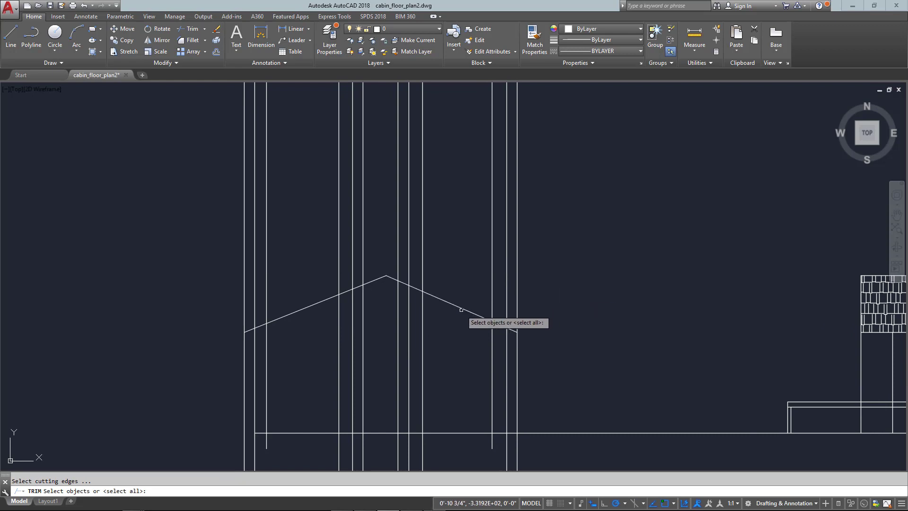
click(473, 433)
key(Return)
drag(538, 213, 312, 286)
click(533, 446)
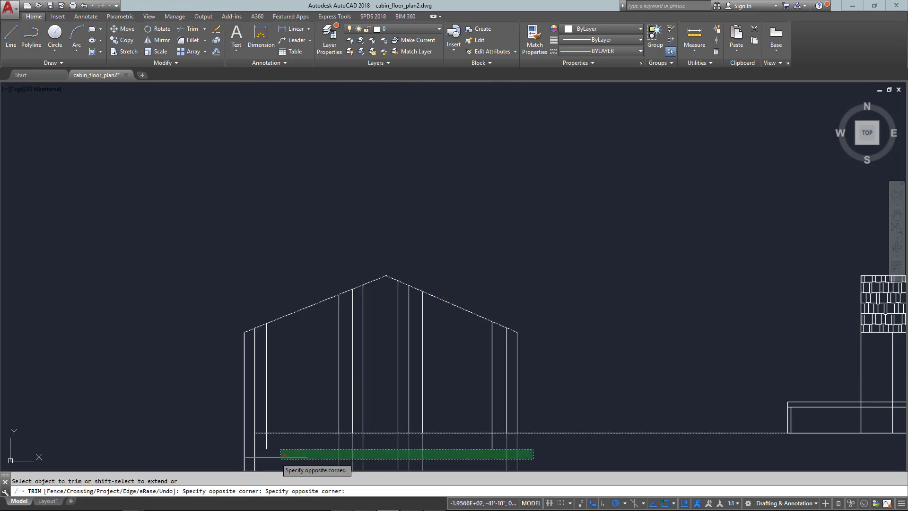
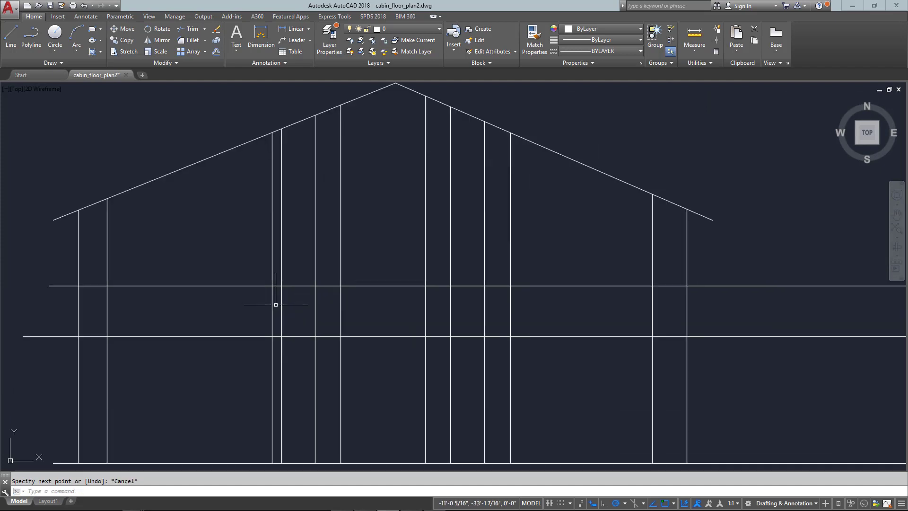
Draw the wide window rectangle between its two projection lines on the right of the gabled elevation, spanning the head and sill levels.
text(re)
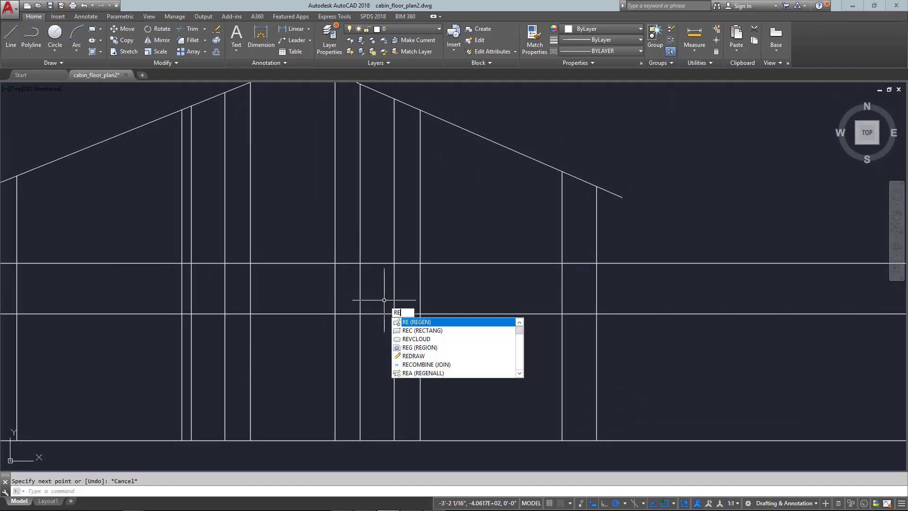
text(c)
key(Return)
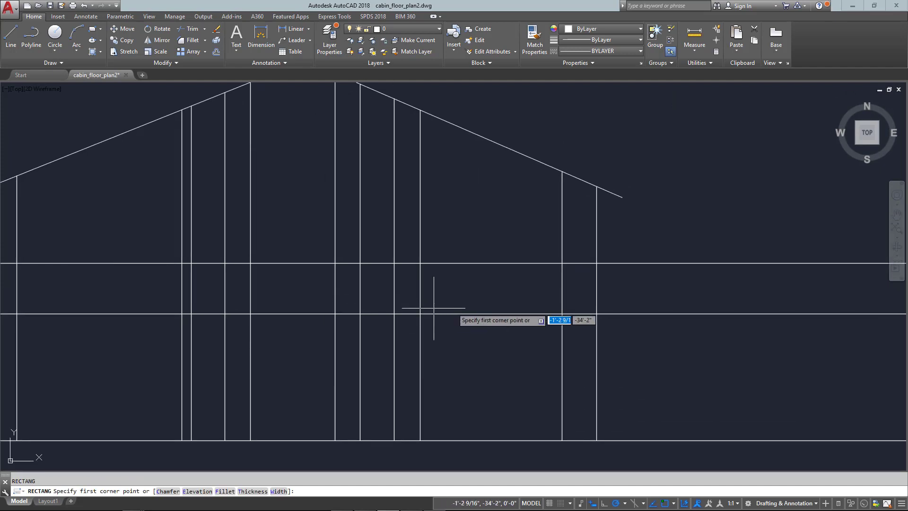
click(420, 262)
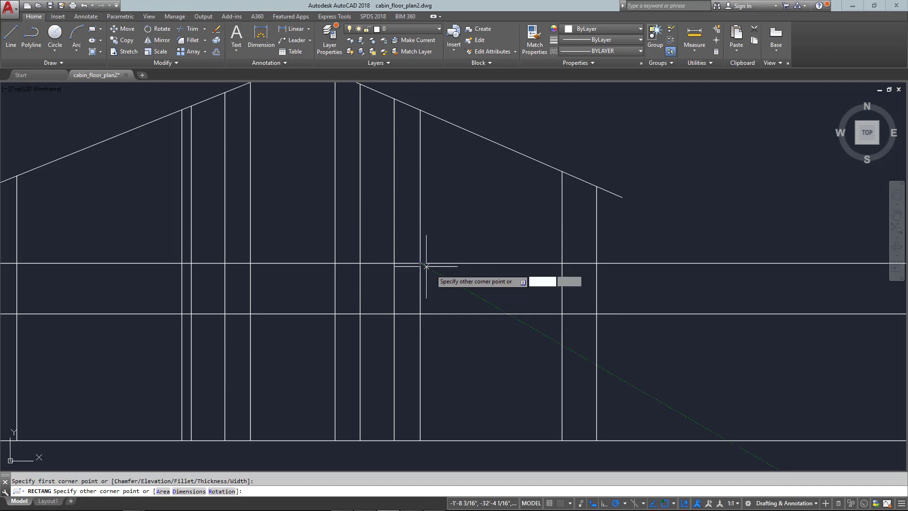
click(562, 313)
scroll(567, 303, down, 3)
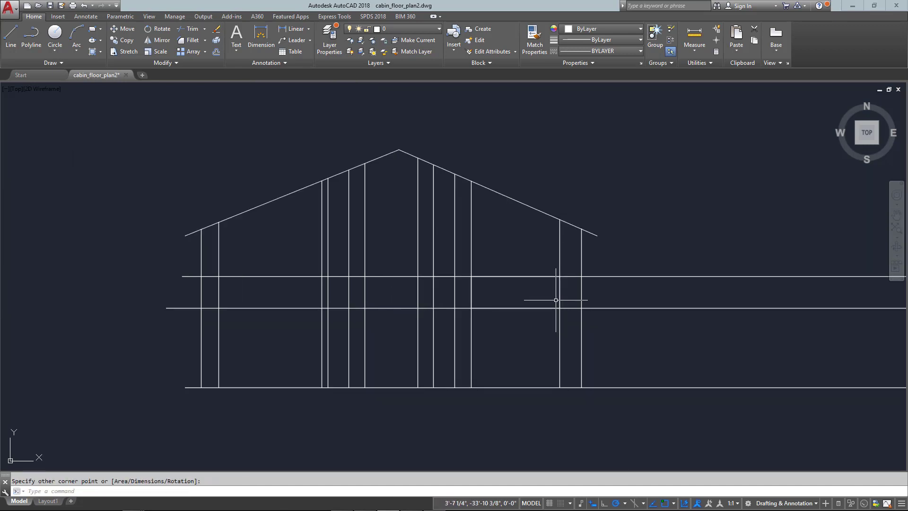
Erase the horizontal construction line along the wide window's sill.
click(603, 268)
click(569, 335)
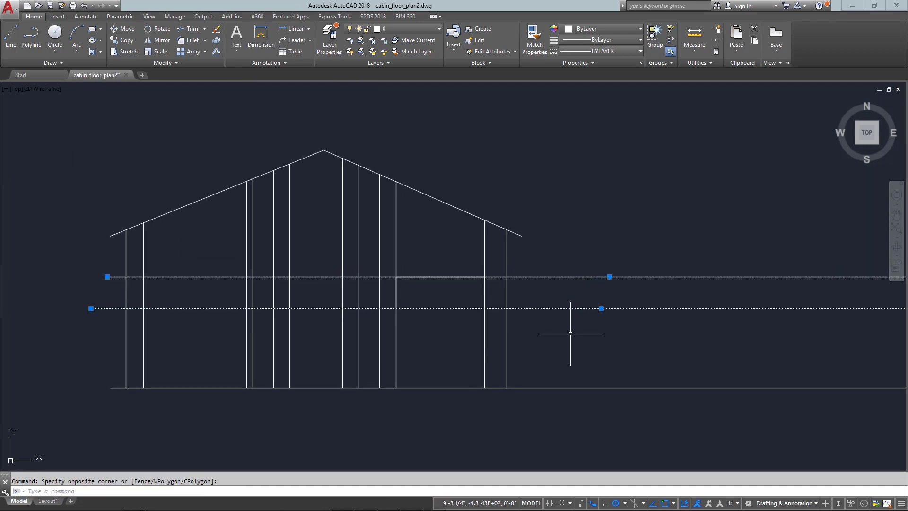
key(Escape)
click(591, 286)
click(572, 326)
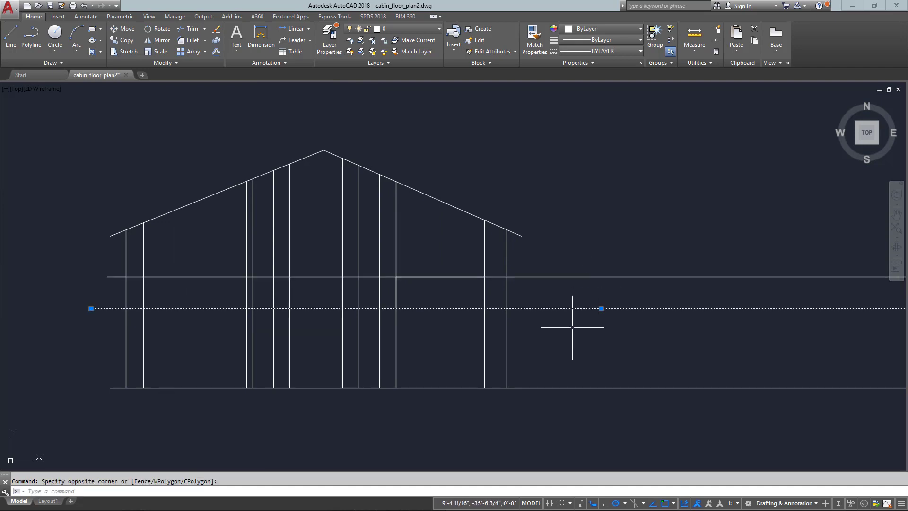
key(Delete)
Erase the two vertical projection lines running along the wide window's sides.
click(502, 334)
click(467, 347)
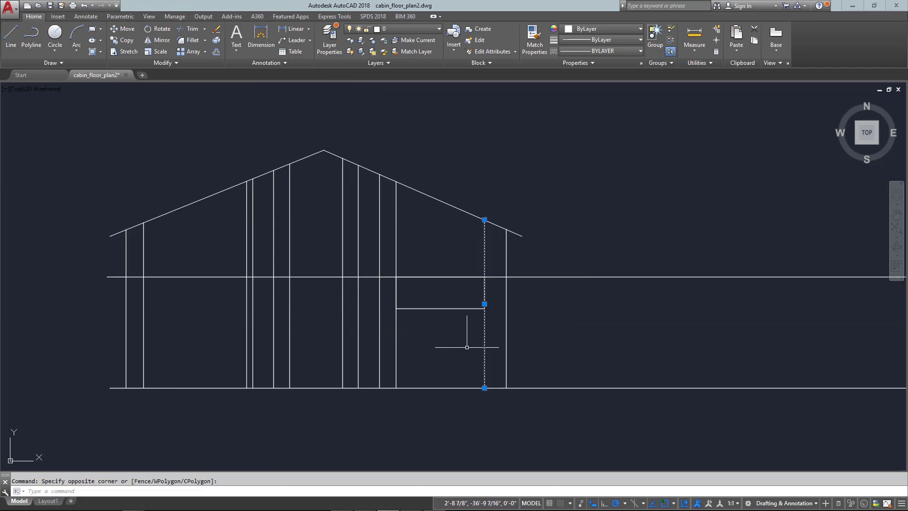
click(430, 339)
click(392, 359)
key(Return)
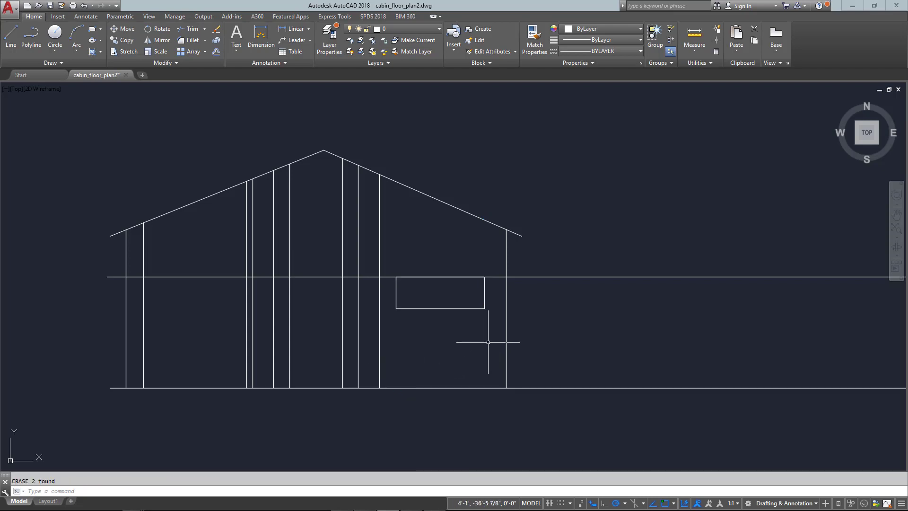
Offset the window-head level line 5' downward to mark the narrow windows' sill level.
text(z)
key(Return)
text(e)
key(Return)
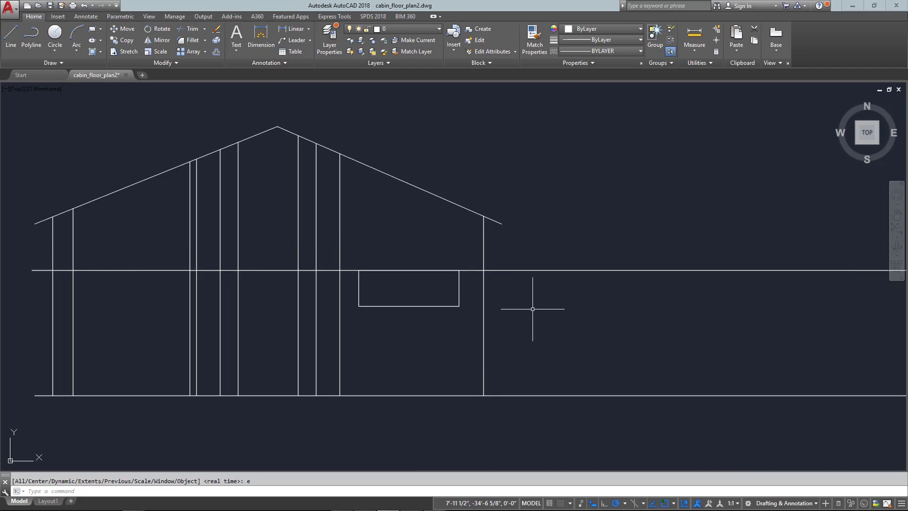
text(of)
key(Return)
scroll(425, 269, down, 5)
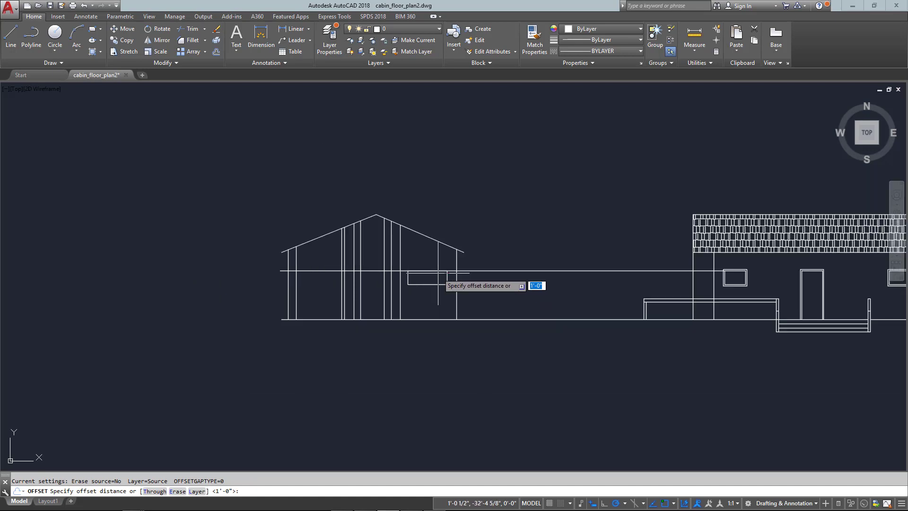
scroll(395, 182, up, 6)
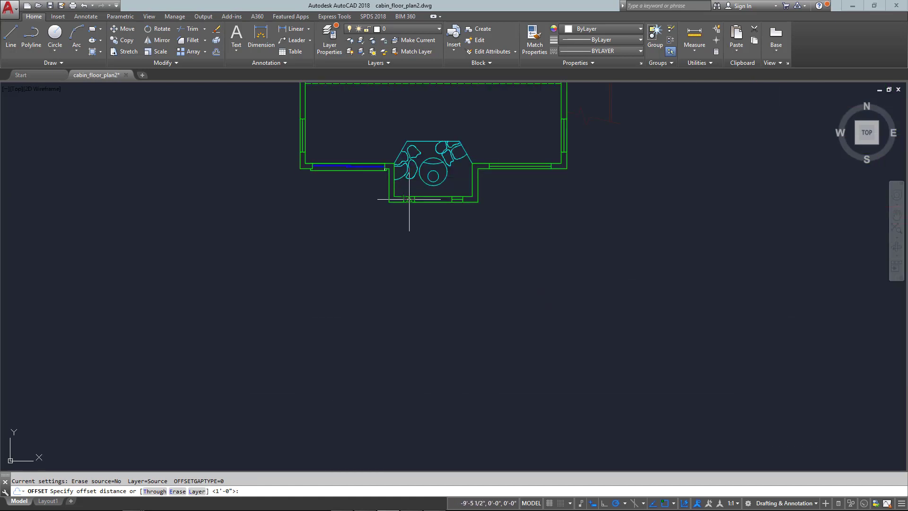
scroll(414, 225, down, 5)
scroll(416, 362, up, 6)
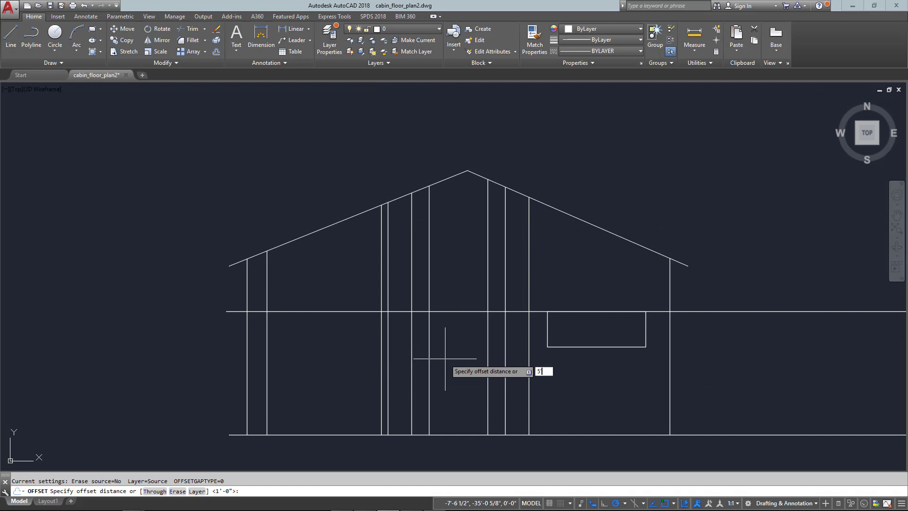
key(Return)
click(459, 311)
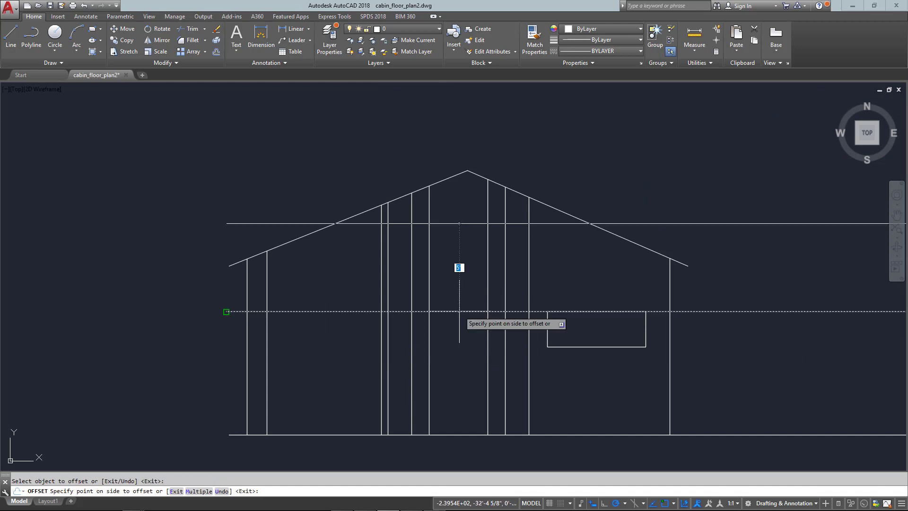
click(454, 417)
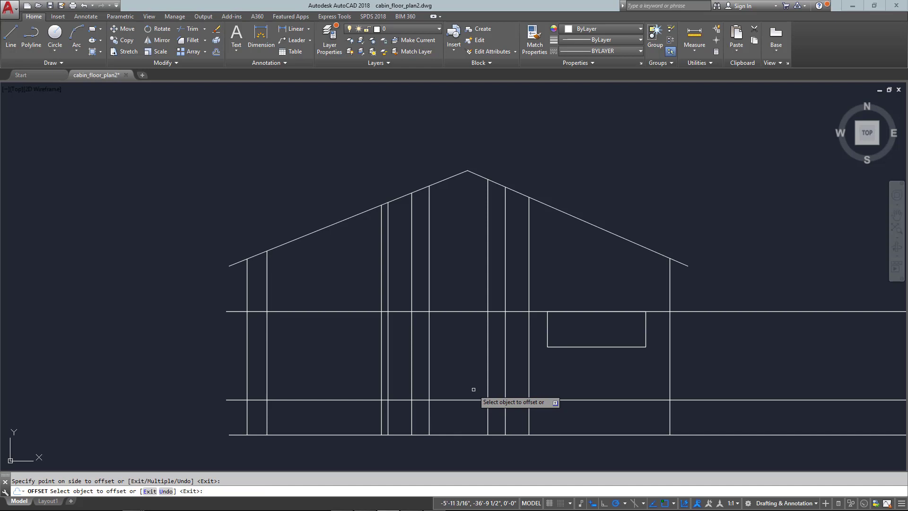
key(Escape)
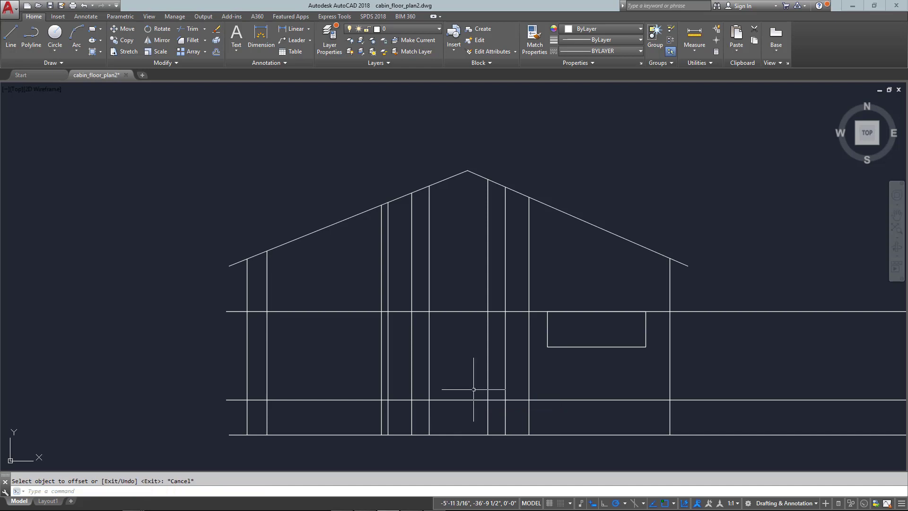
Draw two narrow window rectangles between the paired projection lines flanking the ridge, using the head and sill level lines.
text(re)
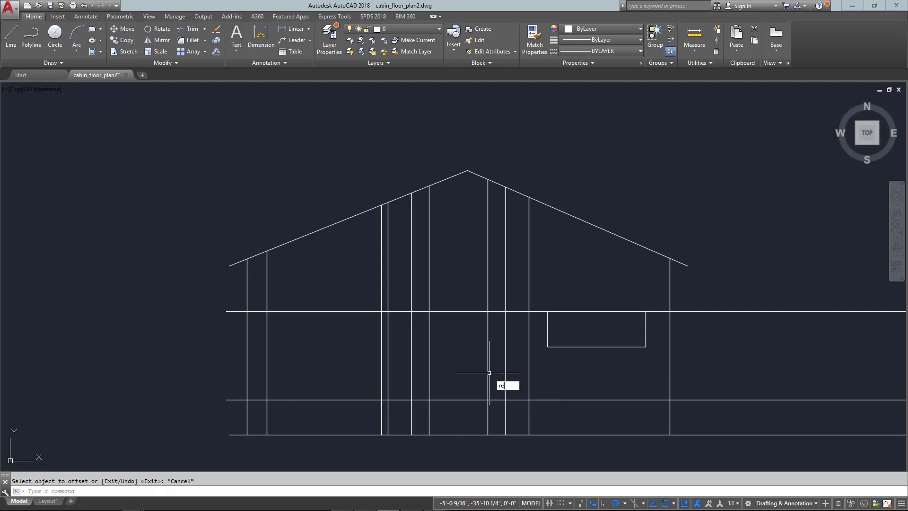
text(c)
key(Return)
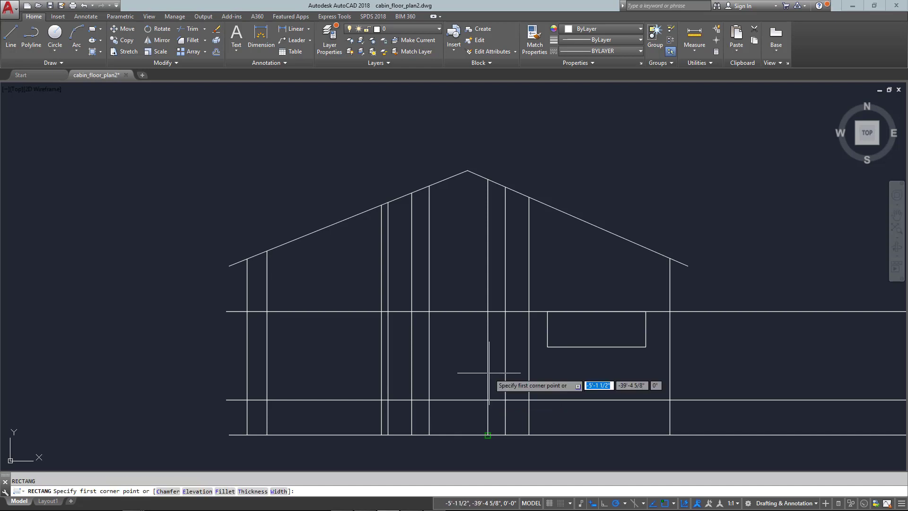
click(429, 314)
click(411, 399)
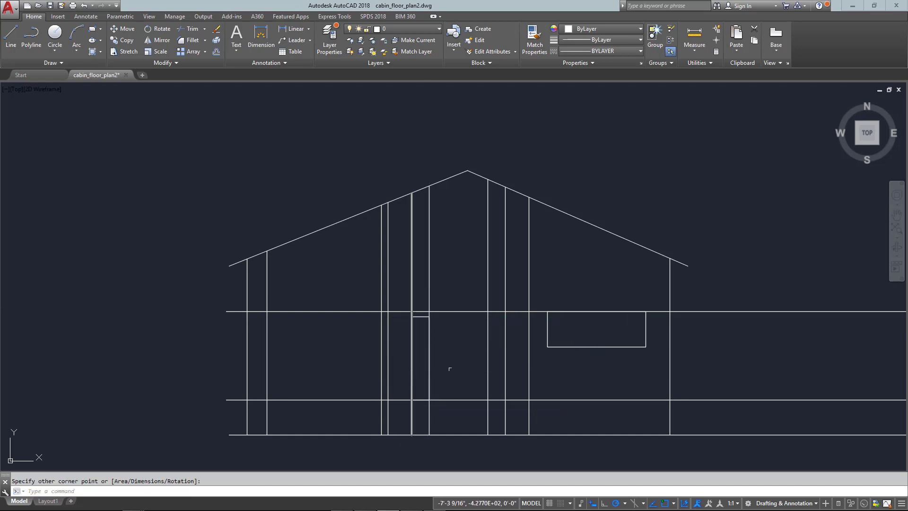
key(Return)
click(487, 399)
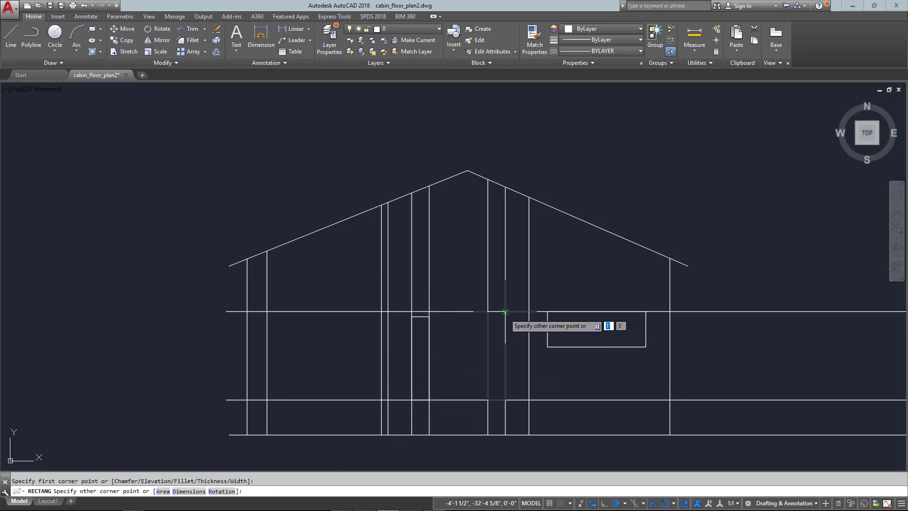
click(505, 311)
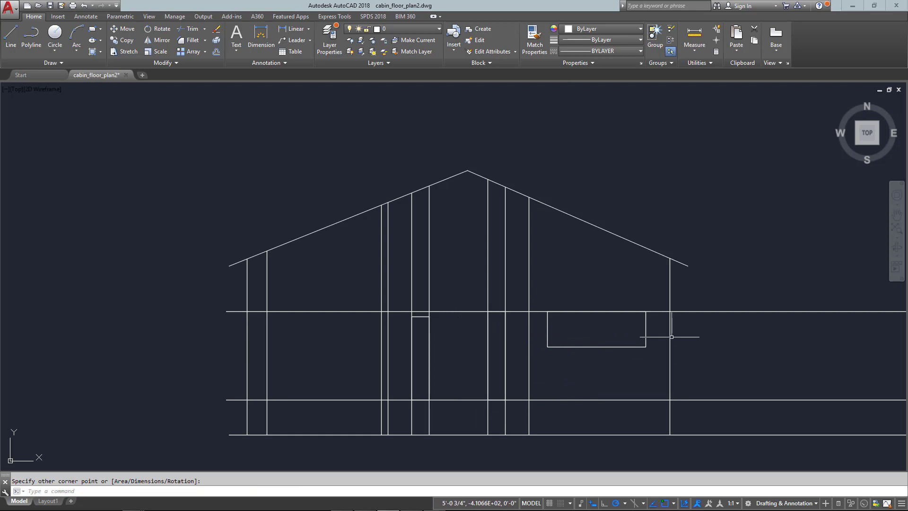
click(729, 289)
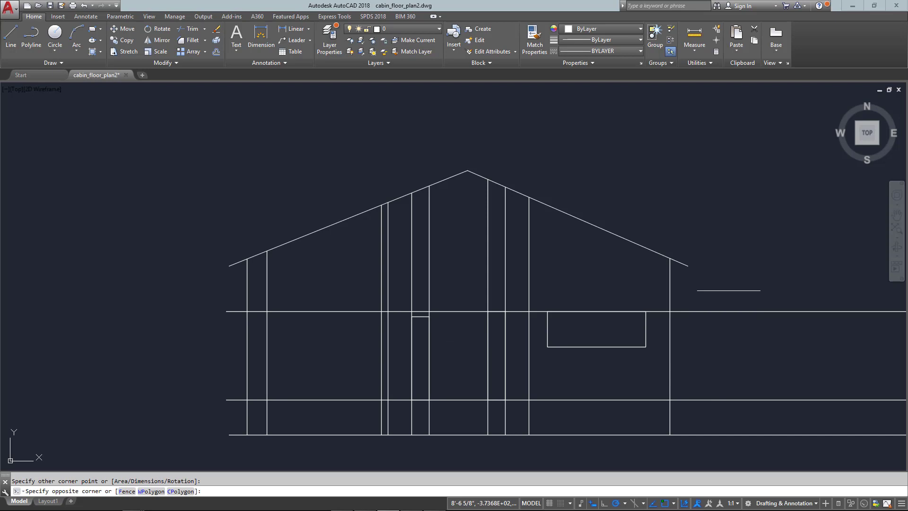
click(714, 417)
click(529, 226)
click(477, 271)
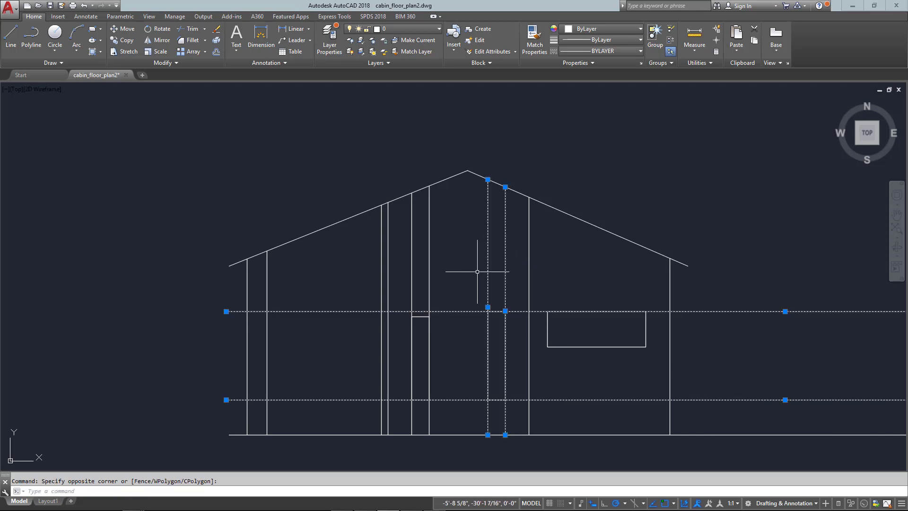
scroll(425, 325, up, 8)
key(Escape)
Stretch the left narrow window's top edge up to the window-head level line.
text(s)
key(Return)
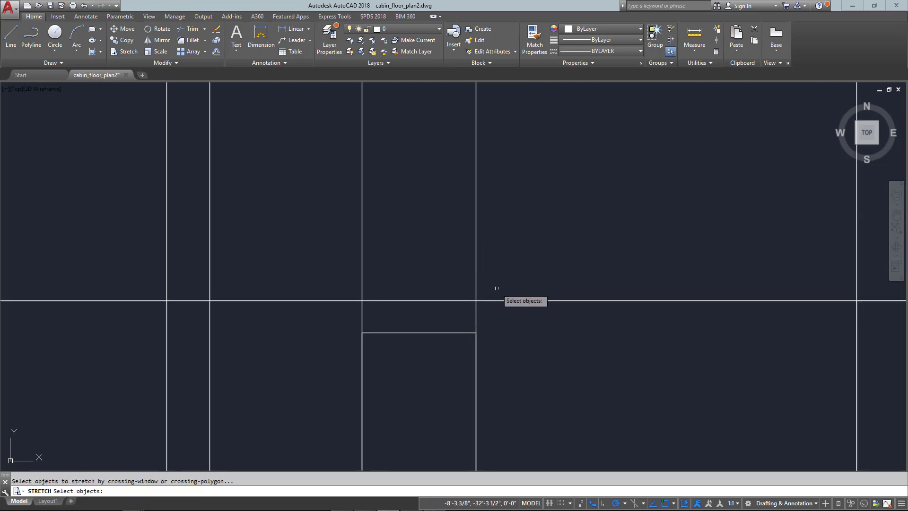
click(497, 288)
click(342, 344)
key(Return)
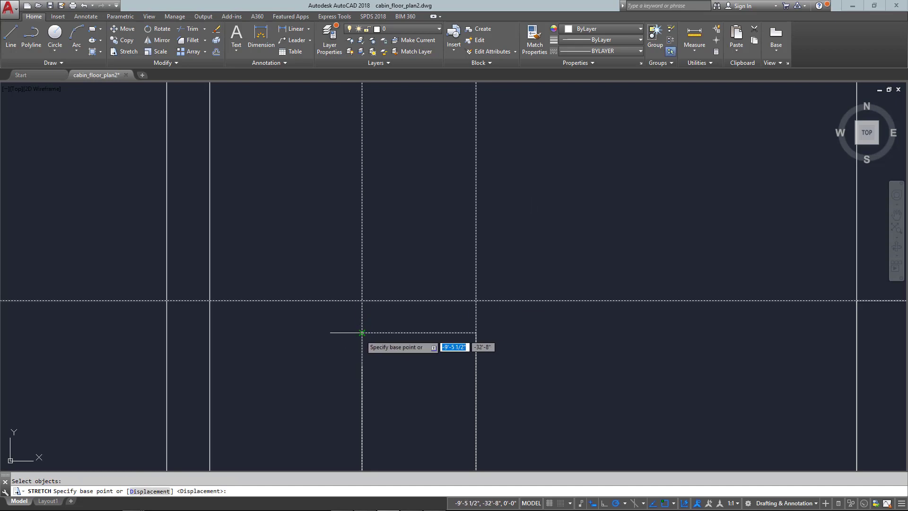
click(362, 333)
click(362, 300)
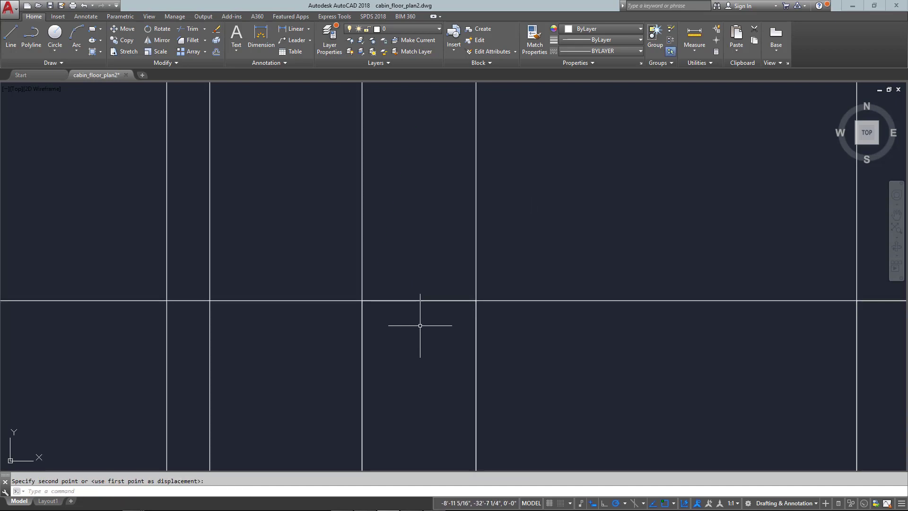
Erase the two vertical projection lines running along the left narrow window's sides.
scroll(420, 325, down, 5)
click(475, 274)
click(451, 313)
text(e)
key(Return)
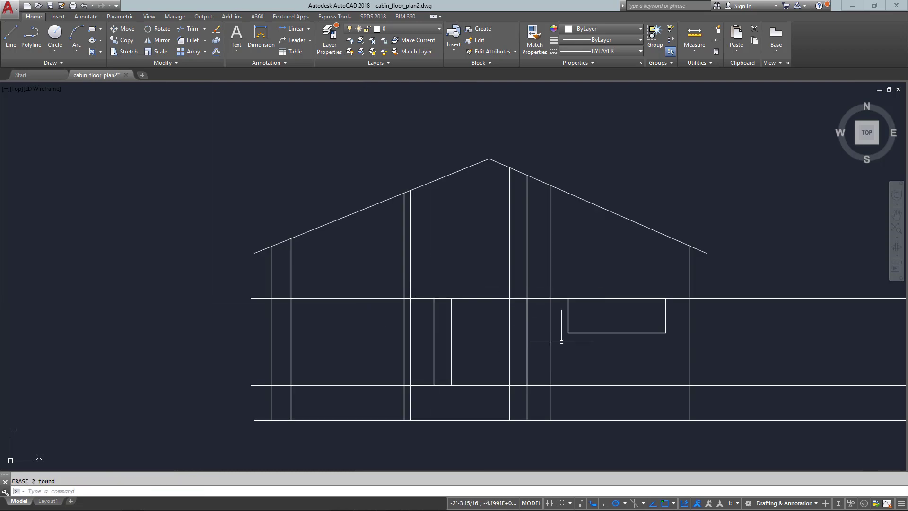
Erase the horizontal construction line at the narrow windows' sill level.
click(641, 357)
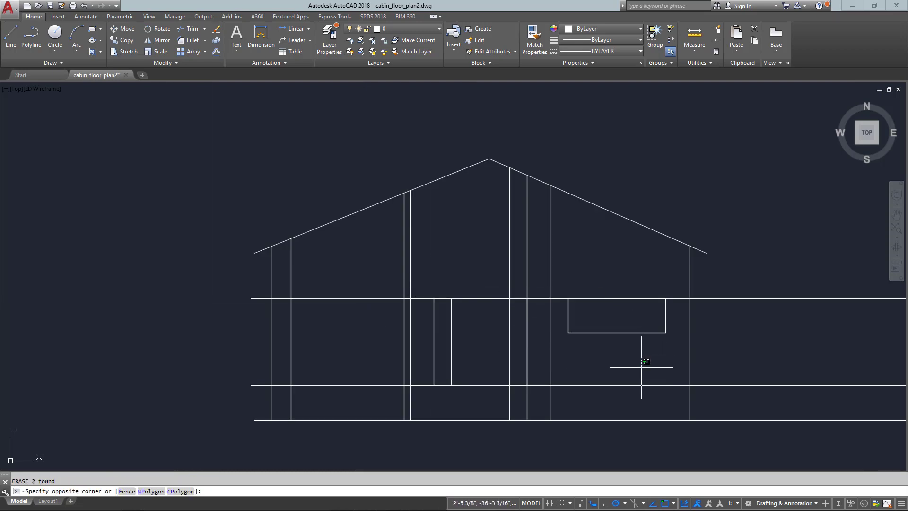
click(614, 403)
text(e)
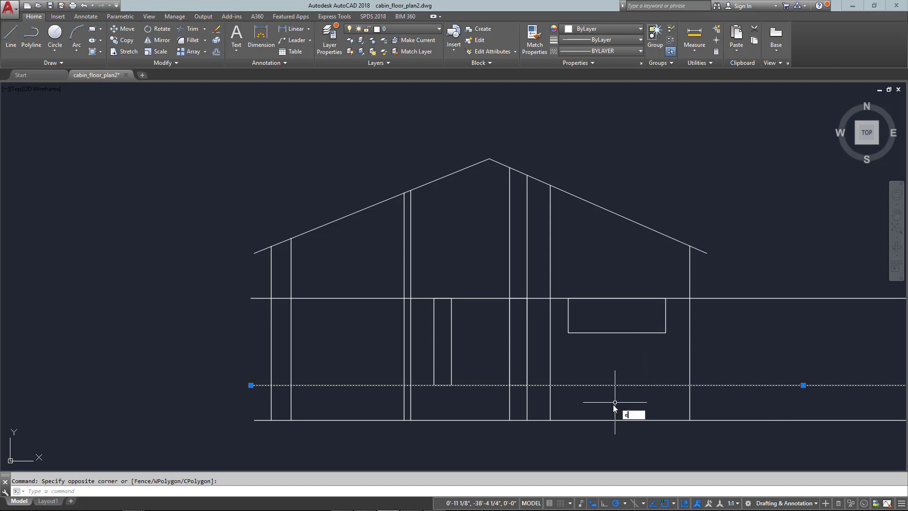
key(Return)
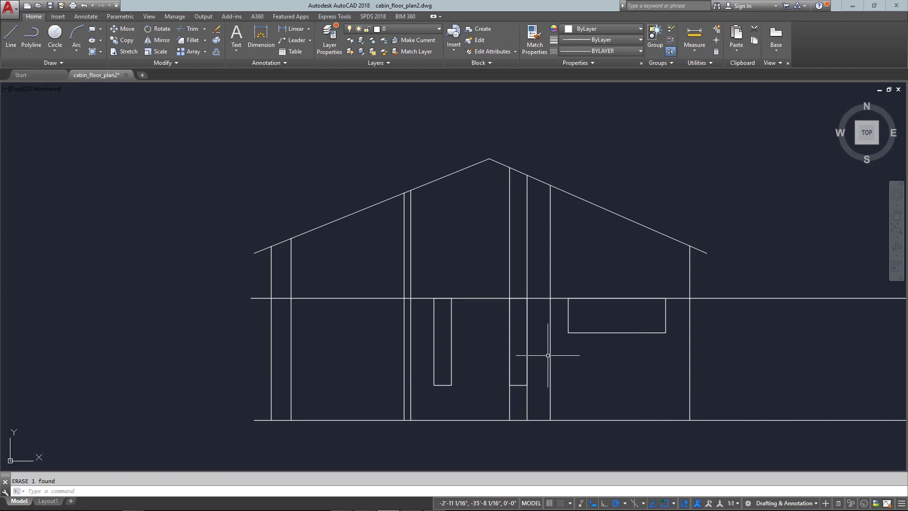
Draw the large door opening rectangle between its projection lines on the elevation's left side, from head level to the ground line.
text(rec)
key(Return)
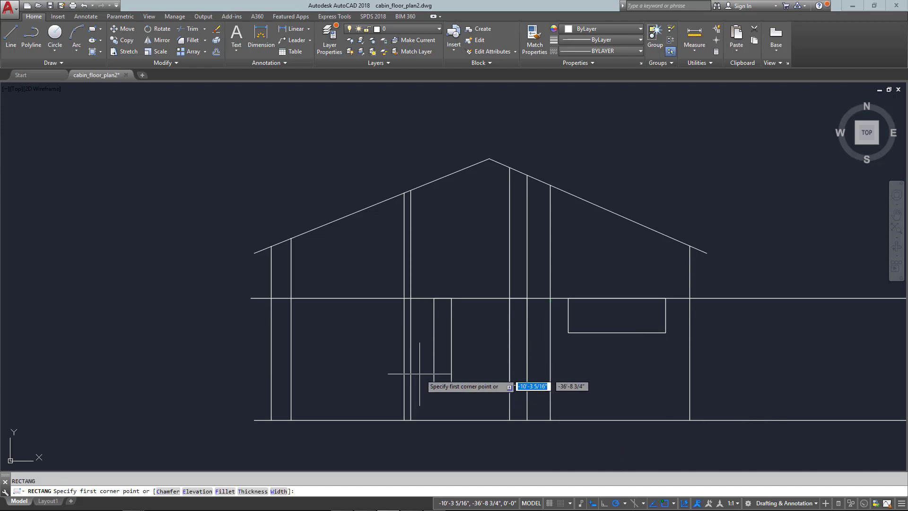
click(291, 298)
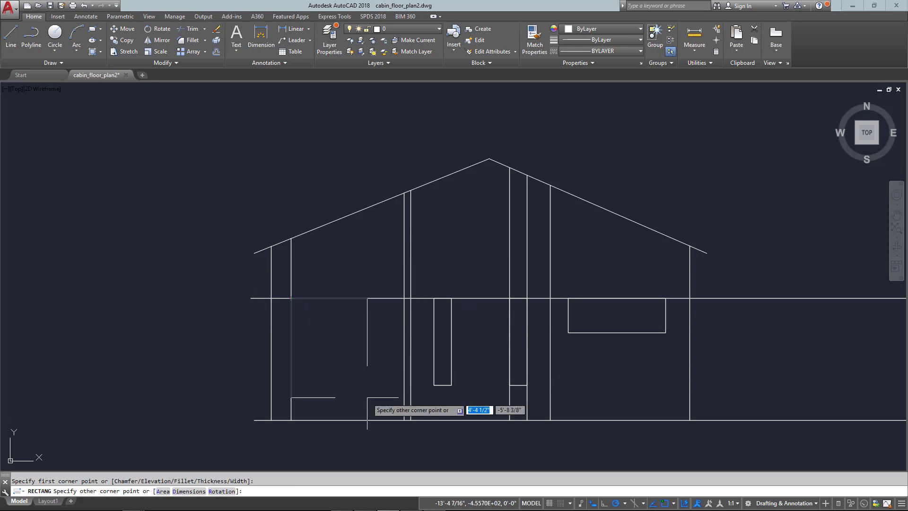
click(404, 420)
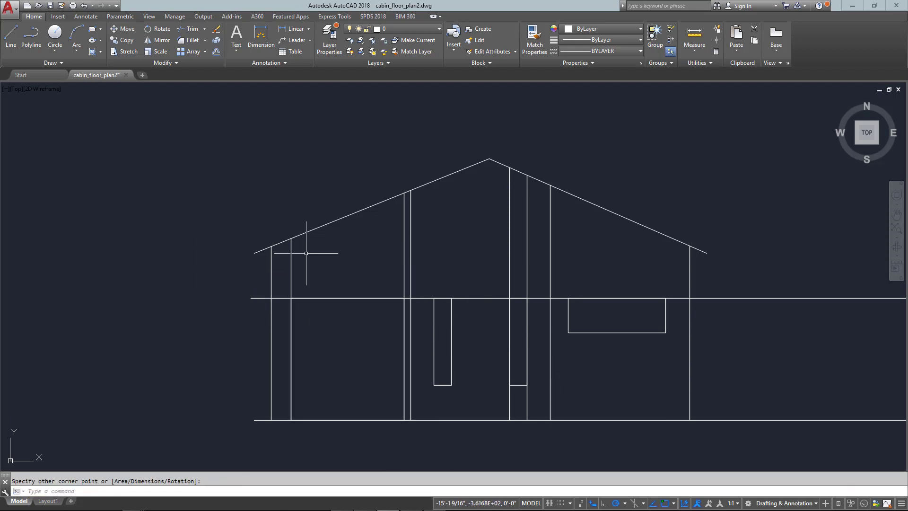
Erase the window-head level line and the two projection lines along the large door opening's sides.
click(250, 298)
key(Return)
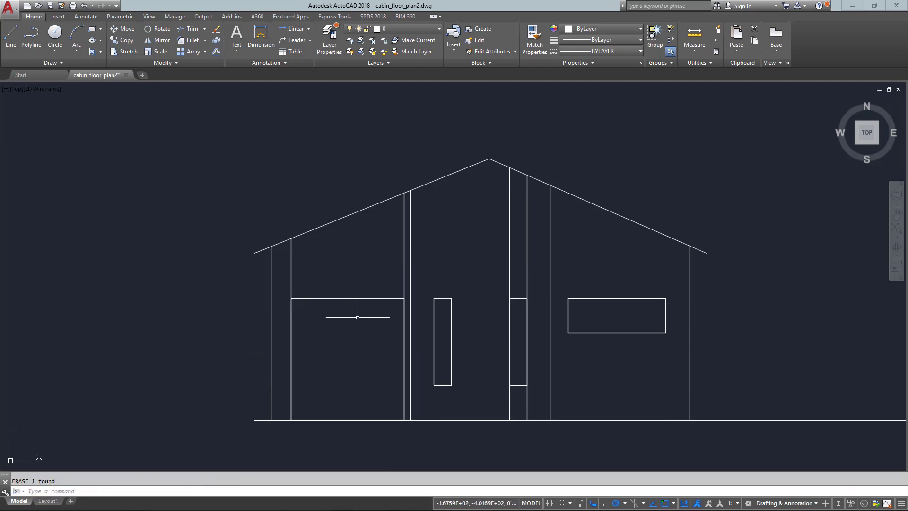
click(404, 274)
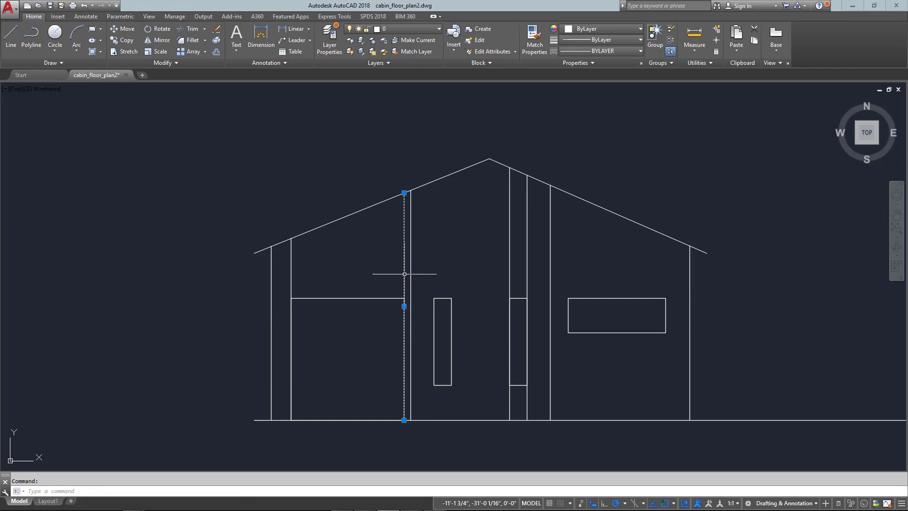
click(291, 279)
text(e)
key(Return)
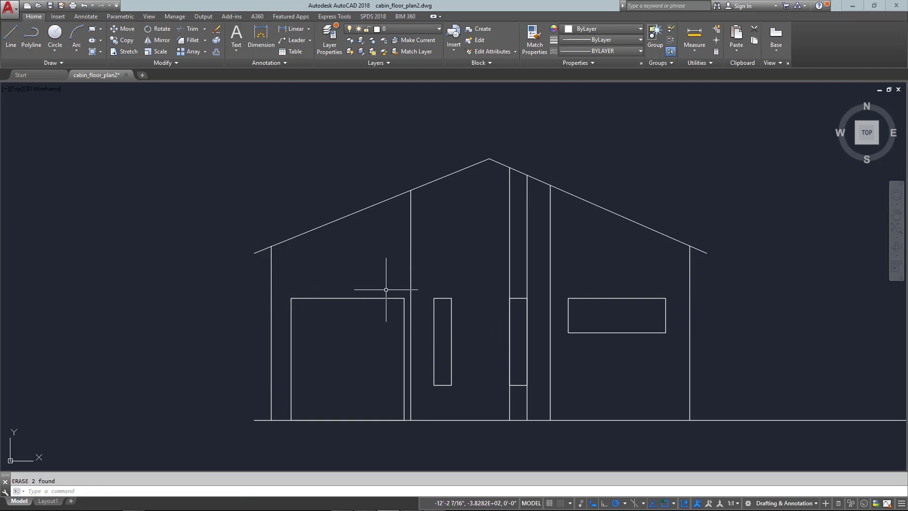
Erase the right narrow window's two vertical projection lines and offset both narrow window outlines 2 inches outward.
key(Delete)
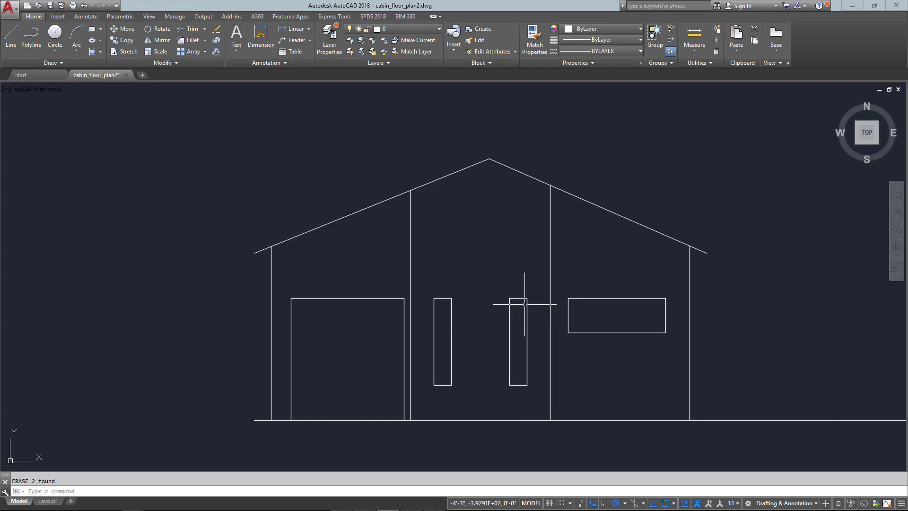
text(o)
key(Return)
text(2)
key(Return)
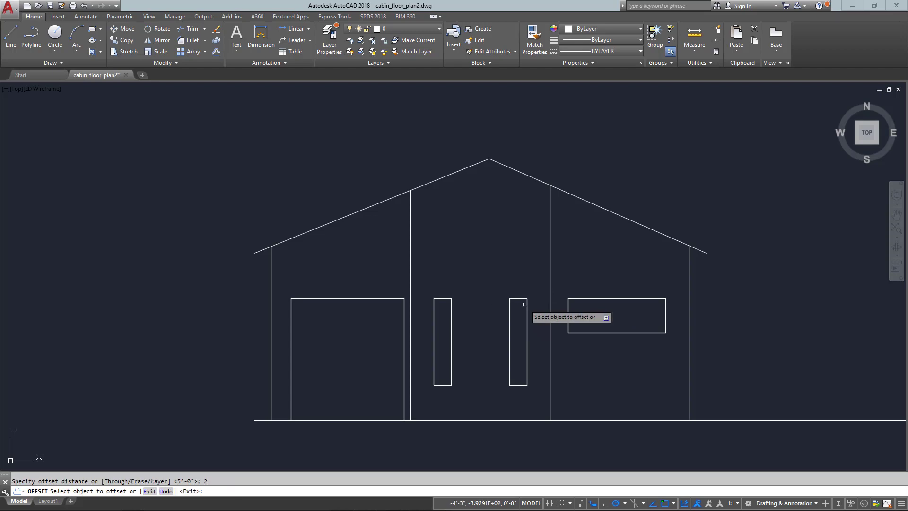
click(451, 306)
click(471, 321)
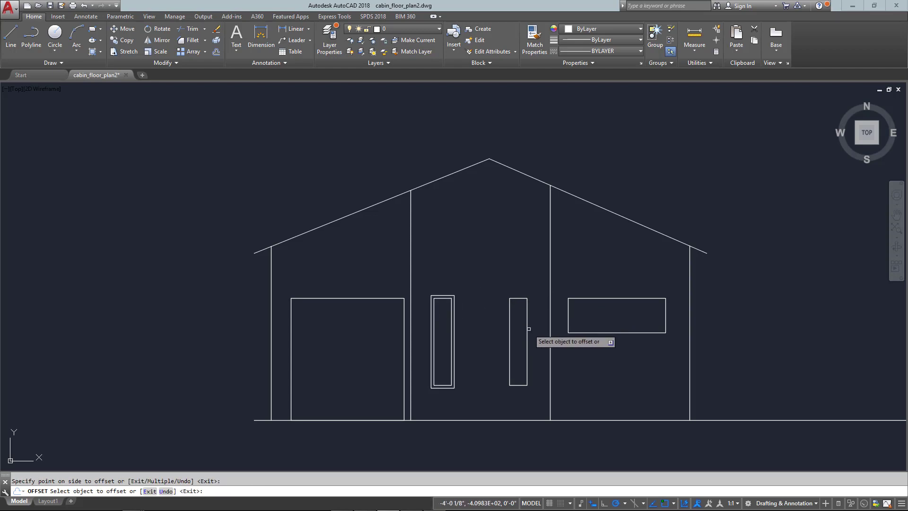
click(528, 329)
click(543, 342)
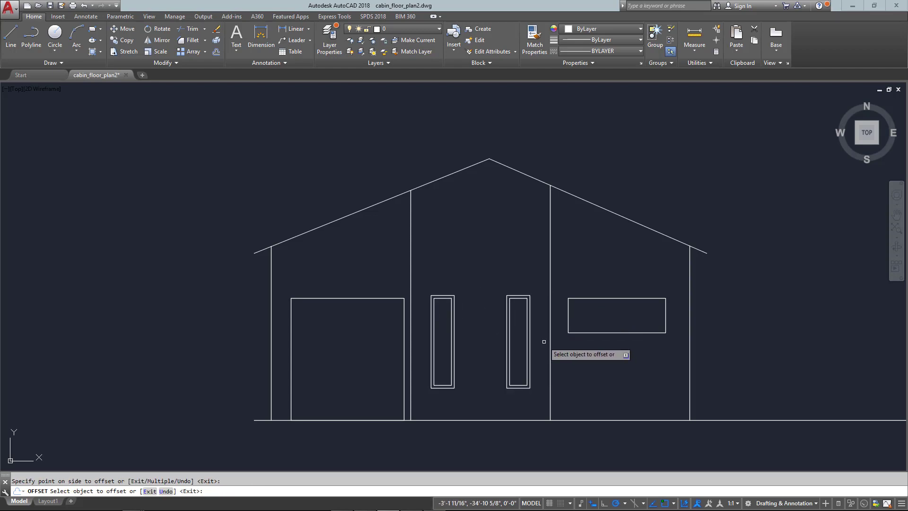
Offset the wide window outline and the large door opening rectangle 2 inches outward as frames.
click(610, 333)
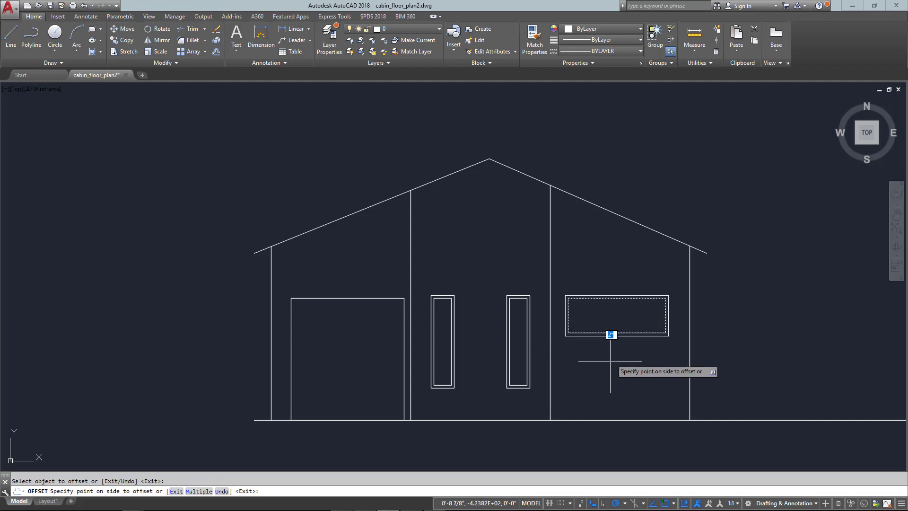
click(609, 363)
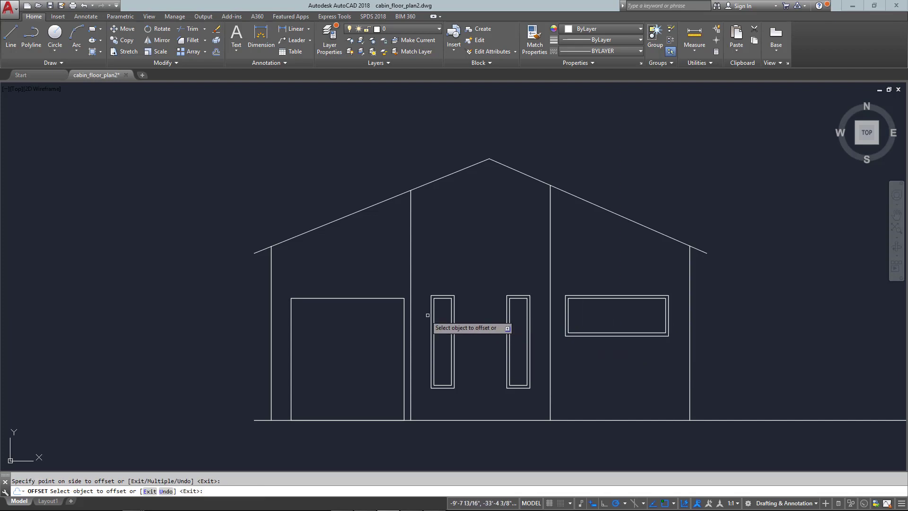
click(389, 298)
click(389, 298)
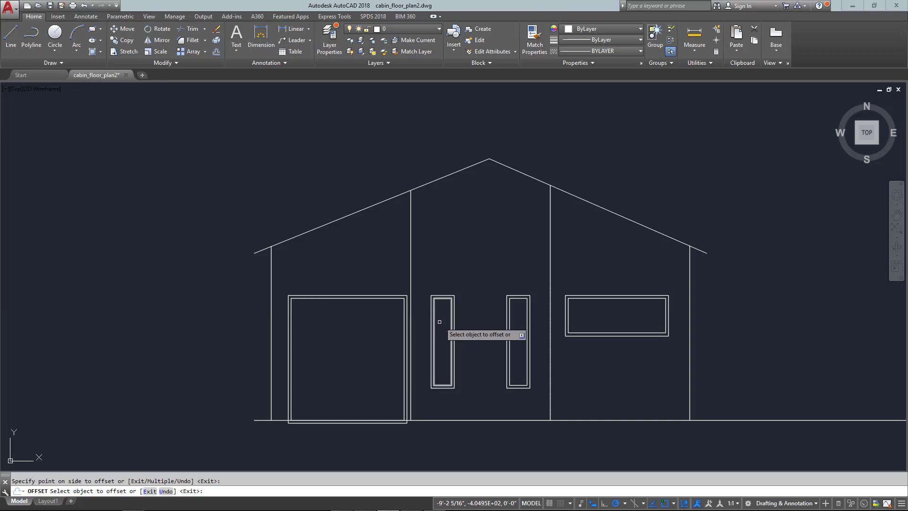
Explode the large door opening's outer frame rectangle and erase its bottom line below the ground line.
middle_drag(396, 343, 535, 310)
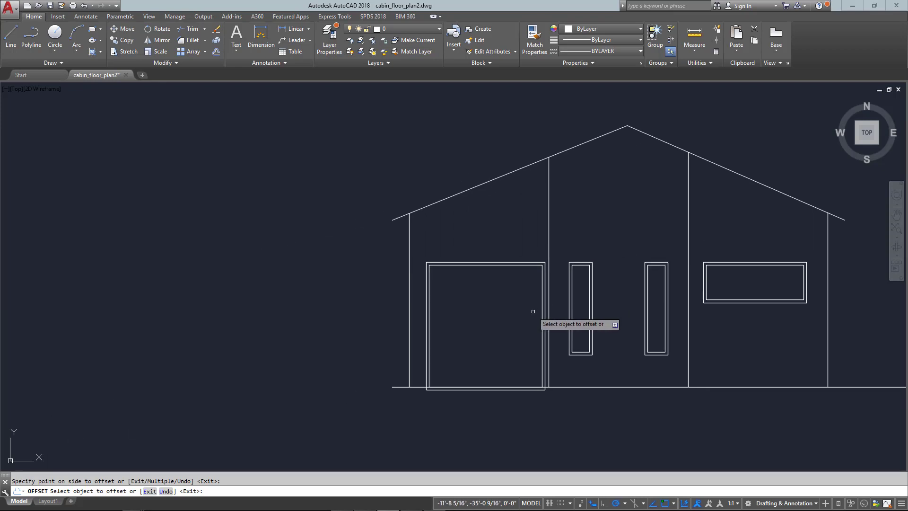
click(470, 389)
key(Escape)
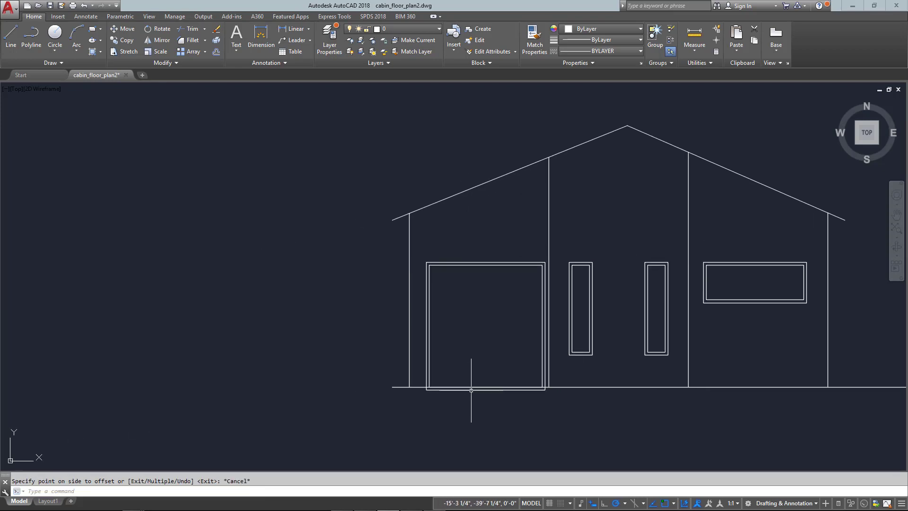
click(471, 389)
text(x)
key(Return)
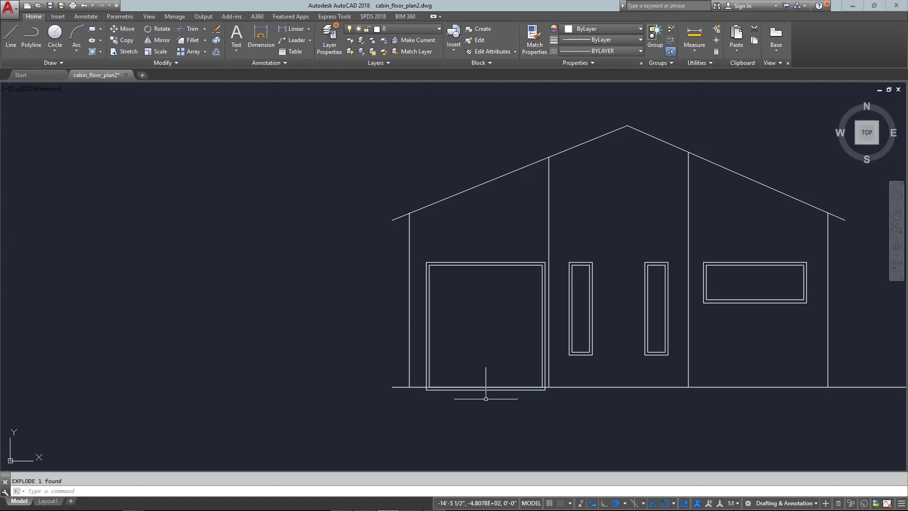
click(485, 389)
key(Escape)
scroll(485, 392, up, 4)
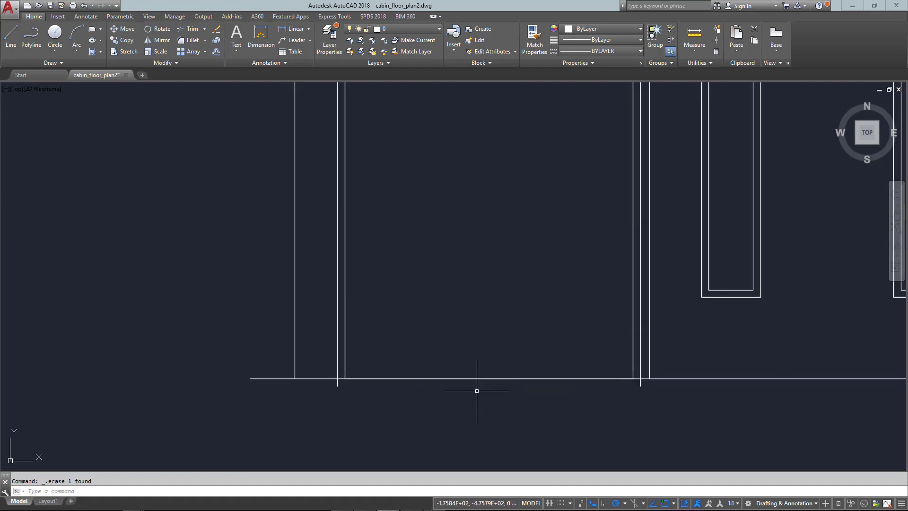
Trim the two ends of the large door frame's outer sides that extend below the ground line.
text(tr)
key(Return)
drag(504, 360, 493, 405)
key(Return)
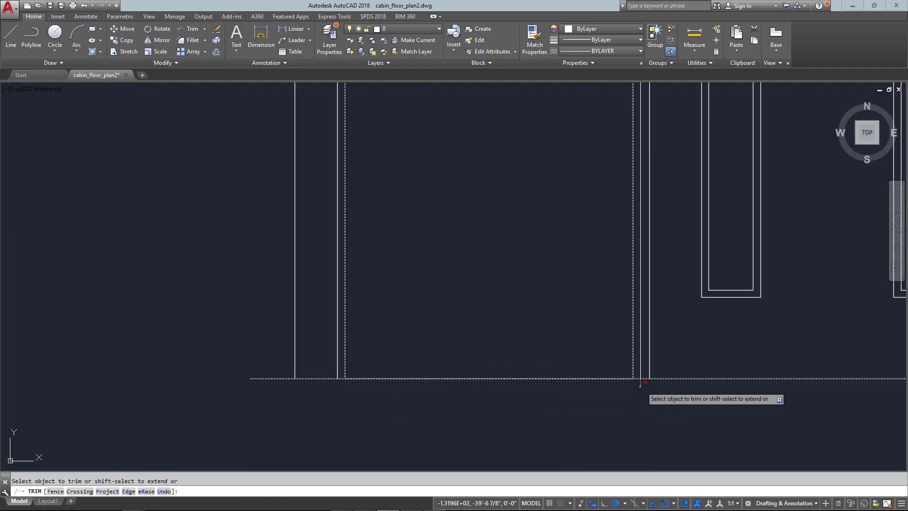
scroll(568, 368, down, 4)
scroll(565, 368, up, 4)
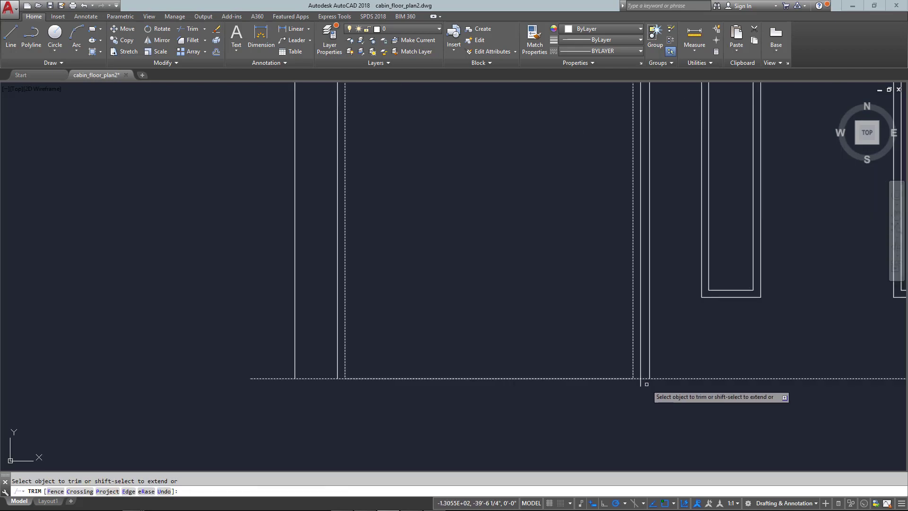
key(Escape)
scroll(567, 331, down, 4)
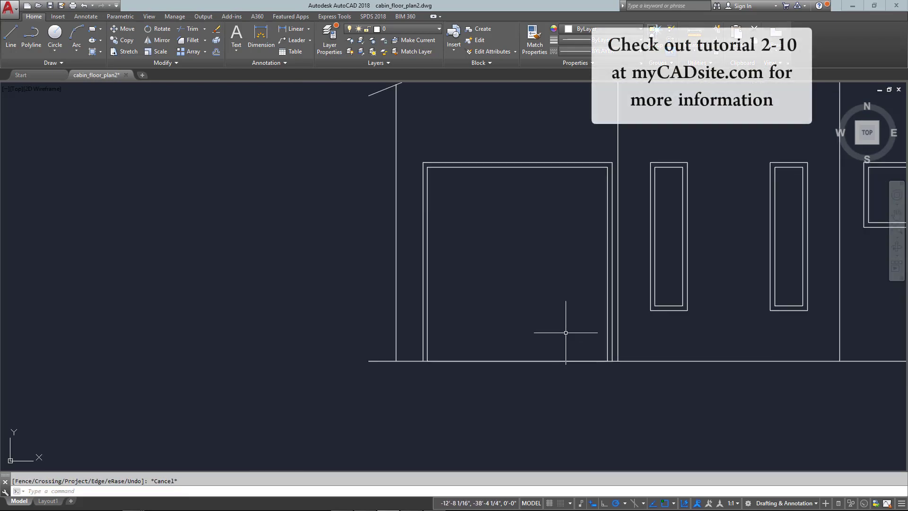
mouse_move(610, 311)
middle_down()
mouse_move(456, 324)
mouse_move(425, 351)
middle_up()
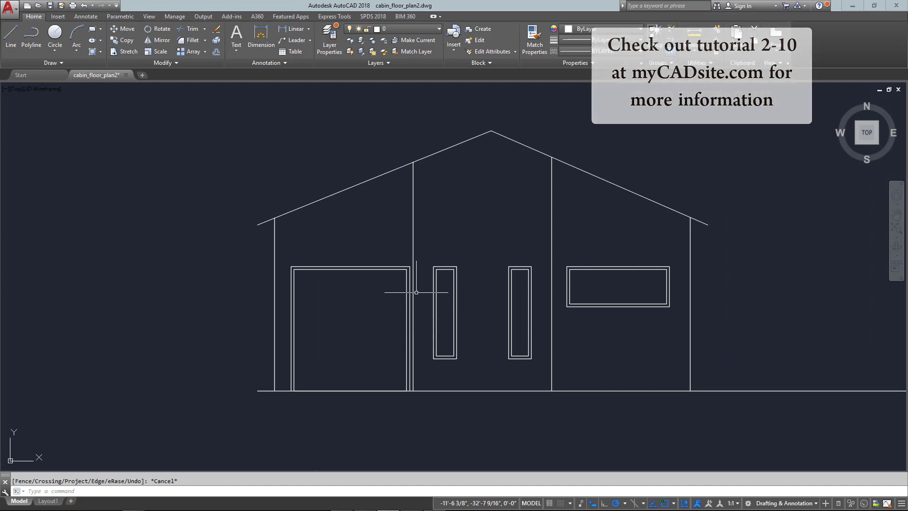
scroll(402, 315, down, 2)
mouse_move(659, 327)
middle_down()
mouse_move(451, 318)
mouse_move(364, 326)
middle_up()
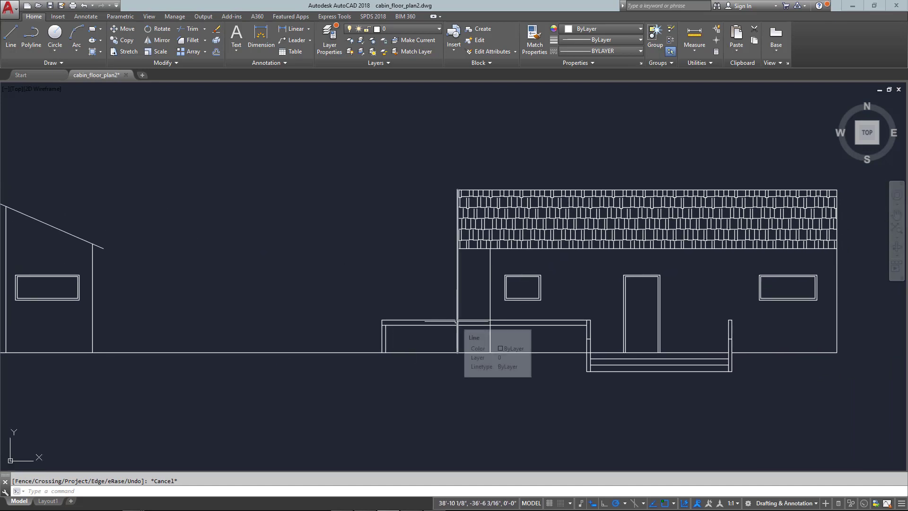
scroll(548, 310, down, 2)
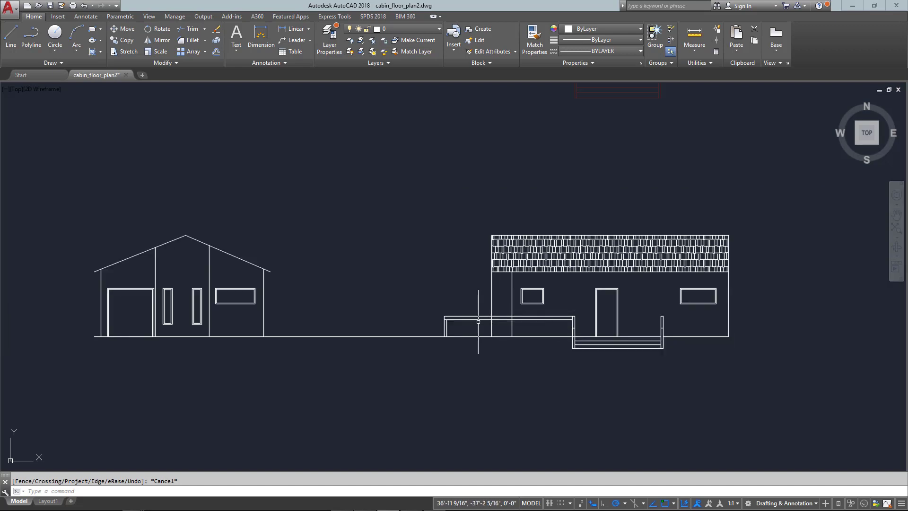
middle_drag(499, 328, 490, 332)
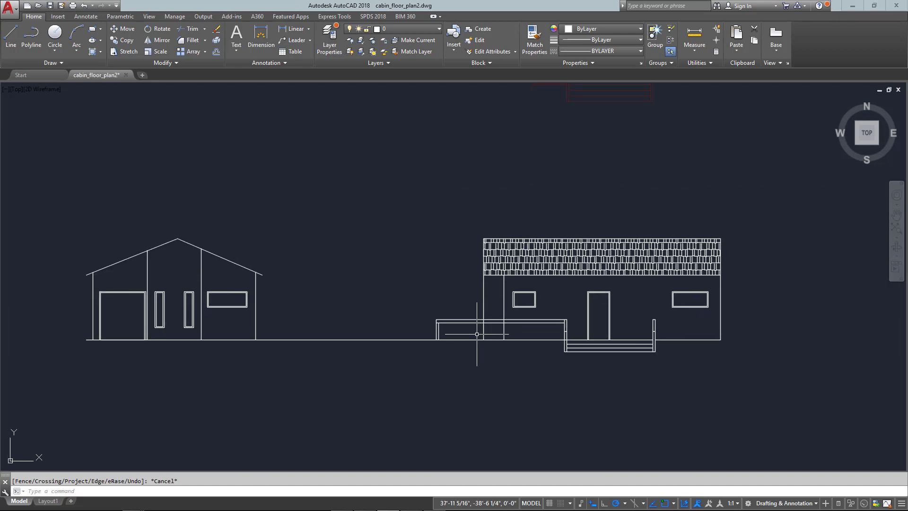